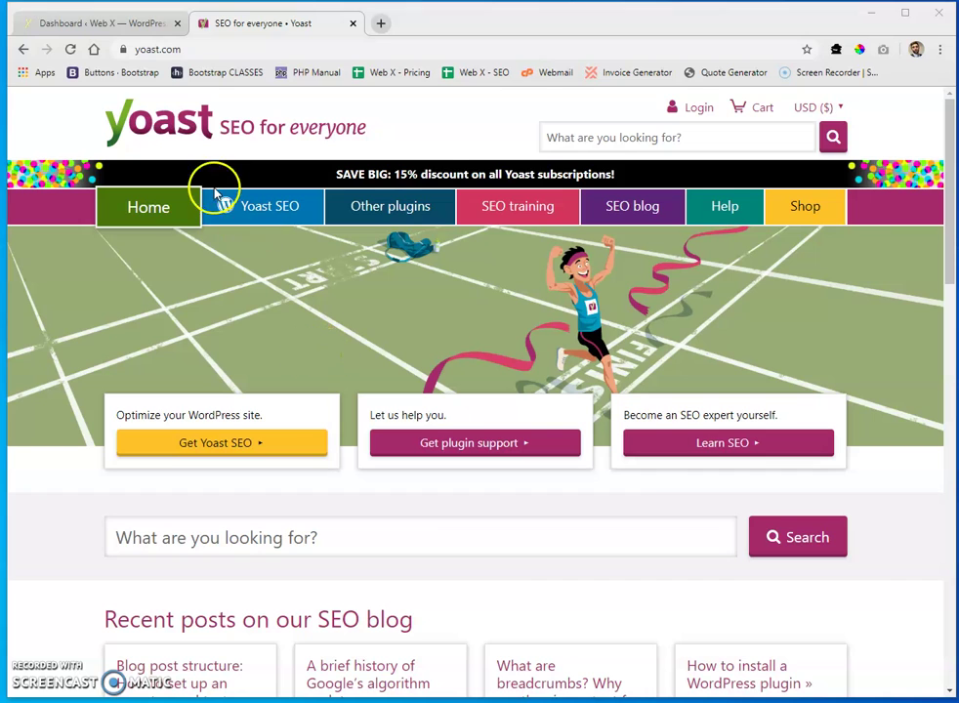
Look through the Yoast website's home page, including its recent SEO blog posts and WordPress plugins
left_click(189, 48)
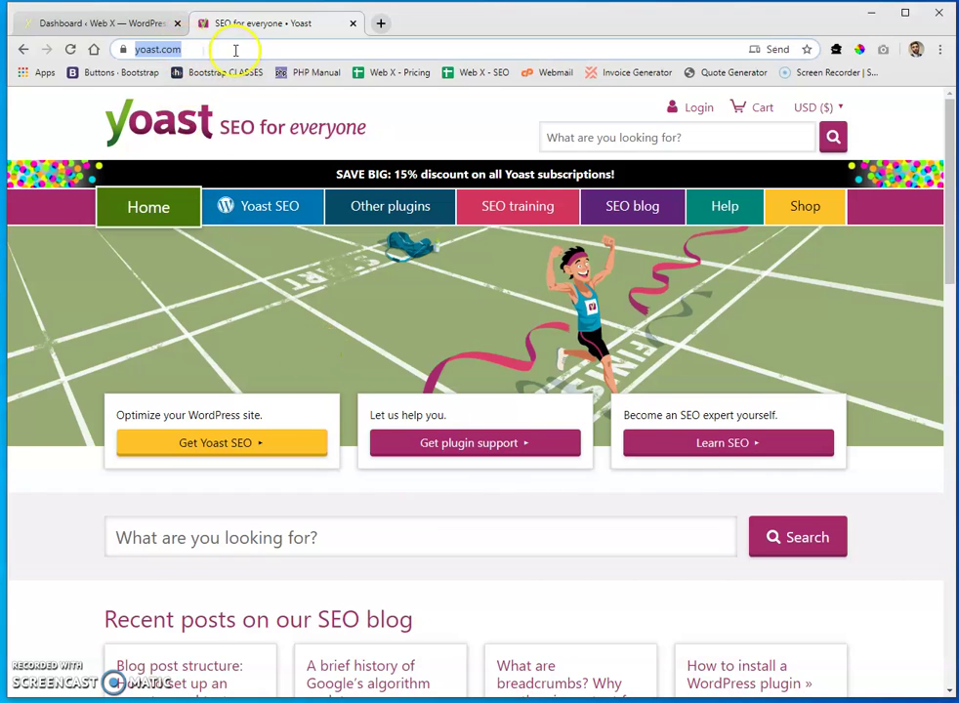
left_click(235, 48)
scroll(442, 277, "down", 2)
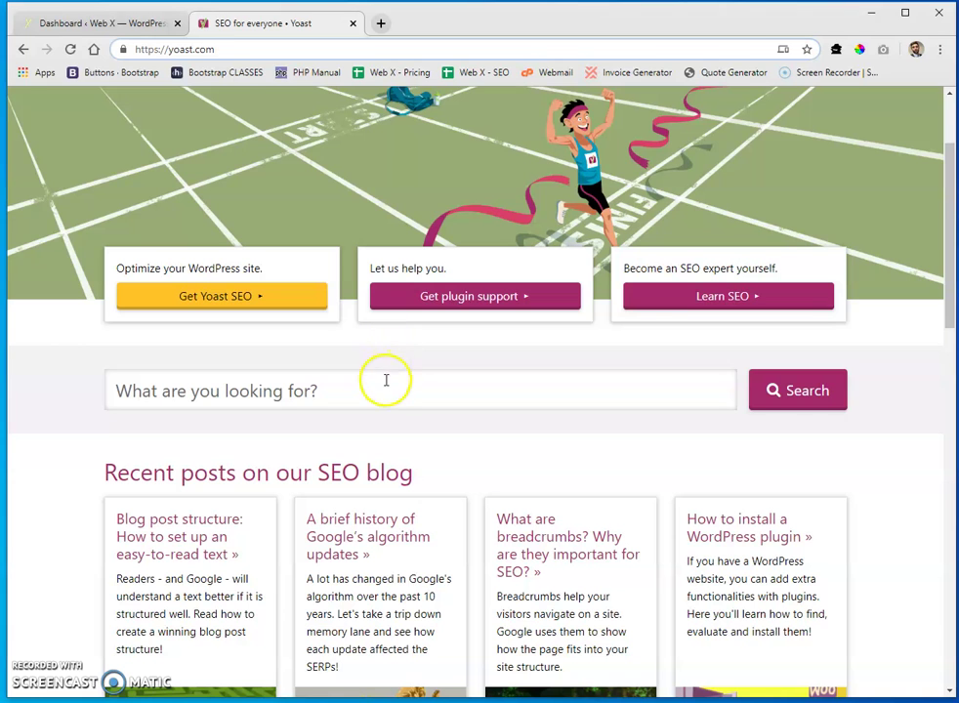
scroll(389, 386, "down", 1)
scroll(389, 393, "down", 2)
scroll(388, 396, "down", 1)
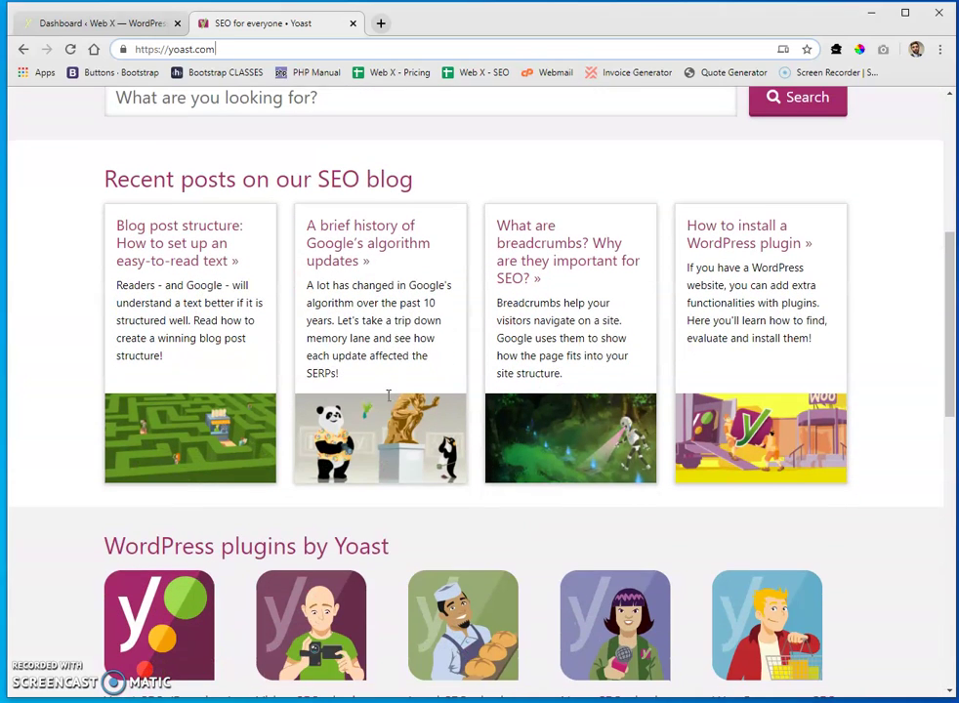
scroll(388, 396, "up", 1)
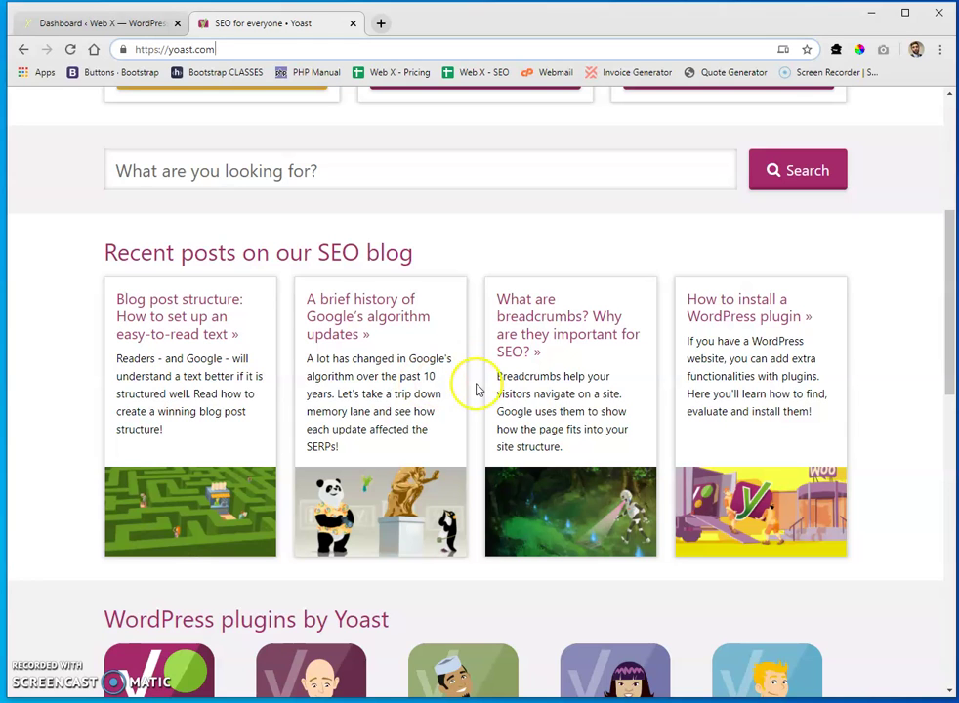
scroll(489, 379, "up", 4)
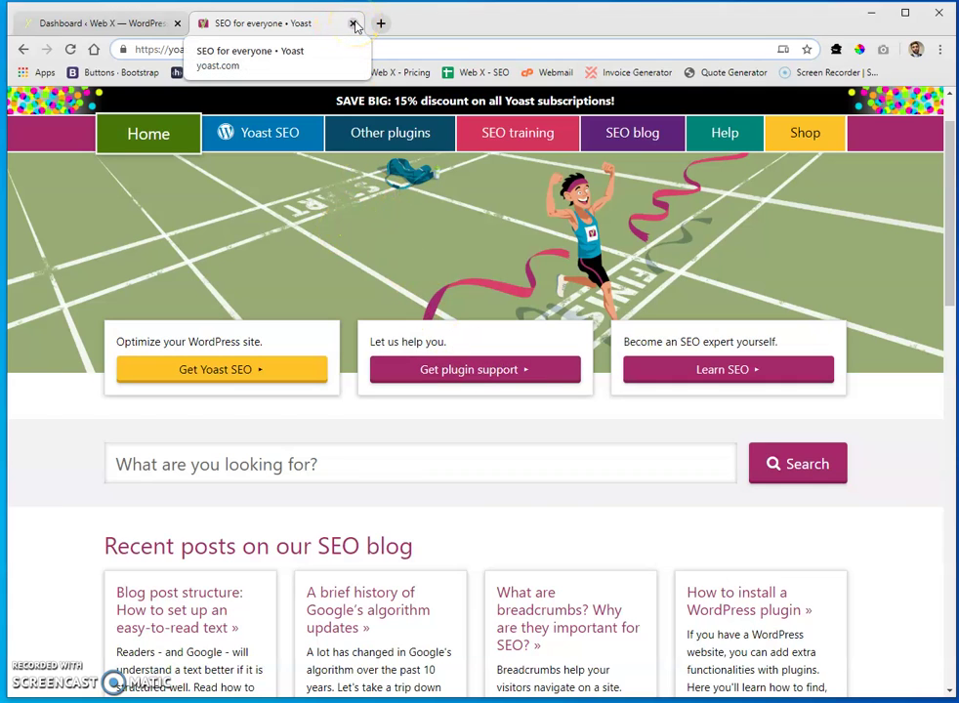
Close the Yoast website and open the list of all pages in the WordPress dashboard
left_click(353, 24)
left_click(32, 160)
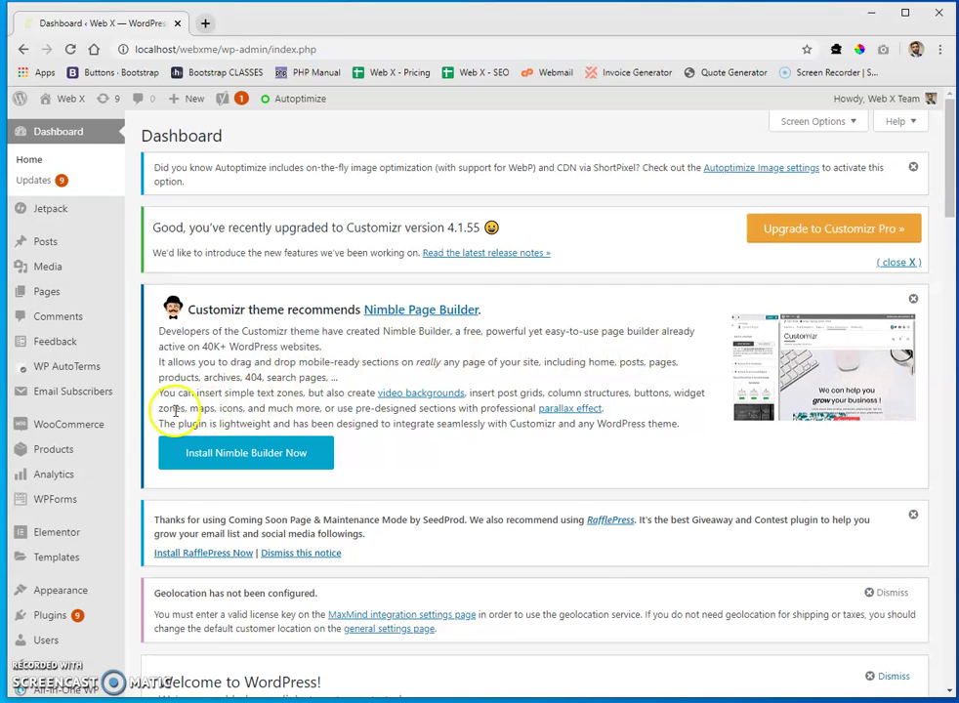
mouse_move(44, 618)
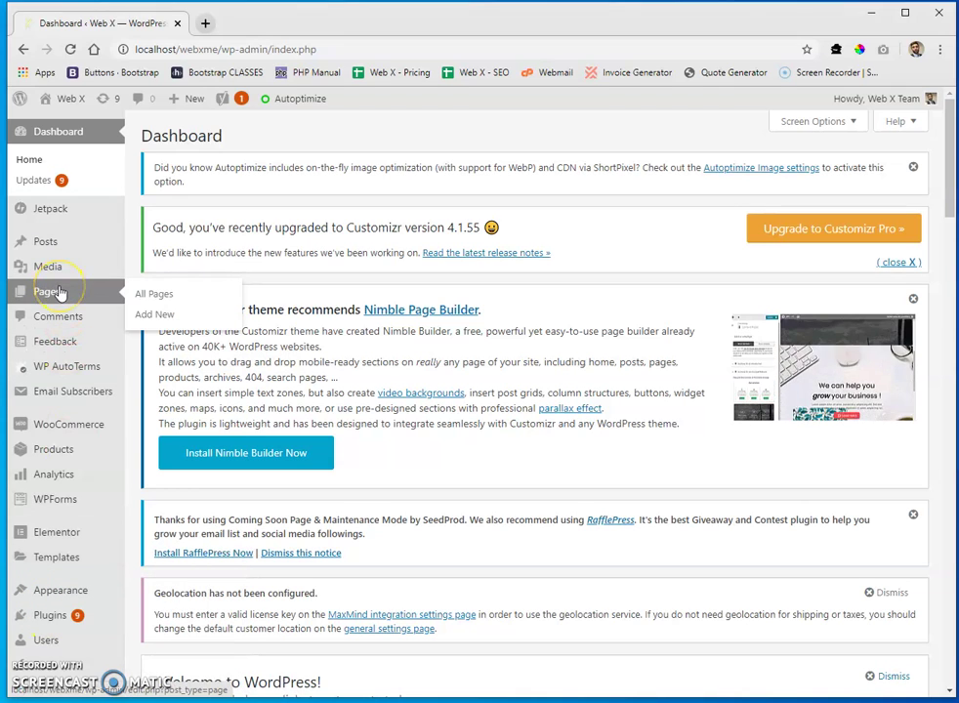
mouse_move(56, 246)
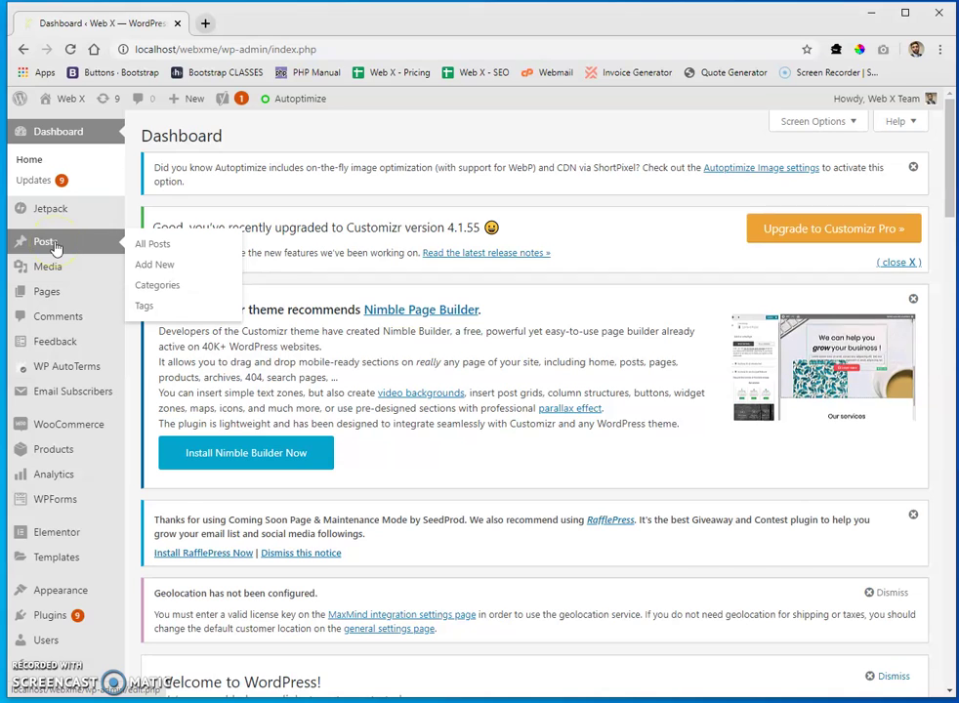
mouse_move(74, 296)
left_click(163, 298)
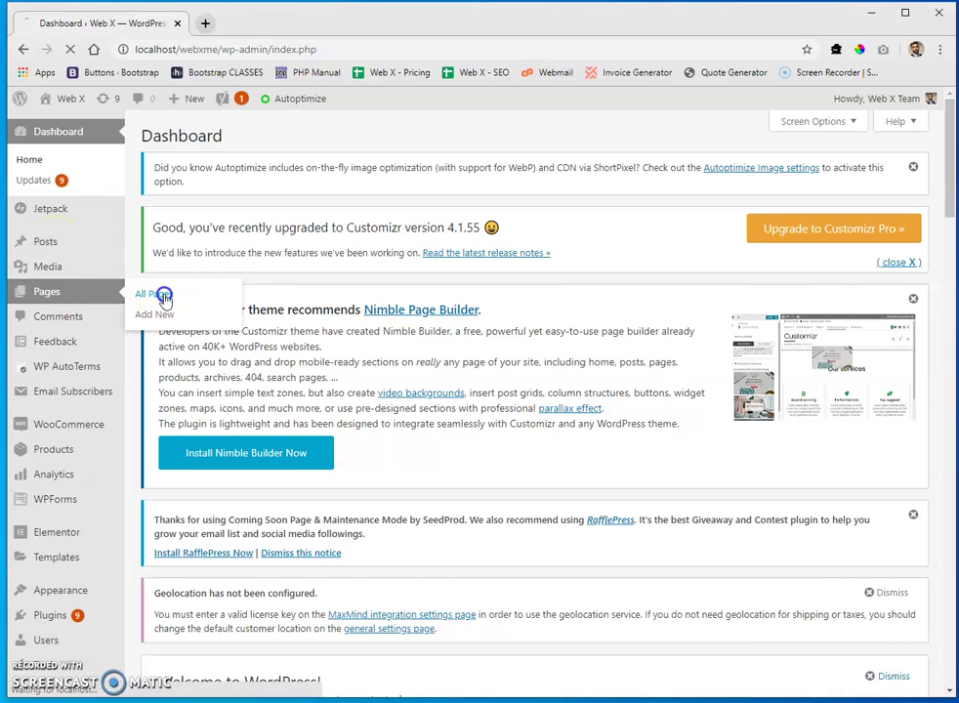
Open the Appointments page for editing and go to its Yoast SEO section
scroll(395, 386, "down", 3)
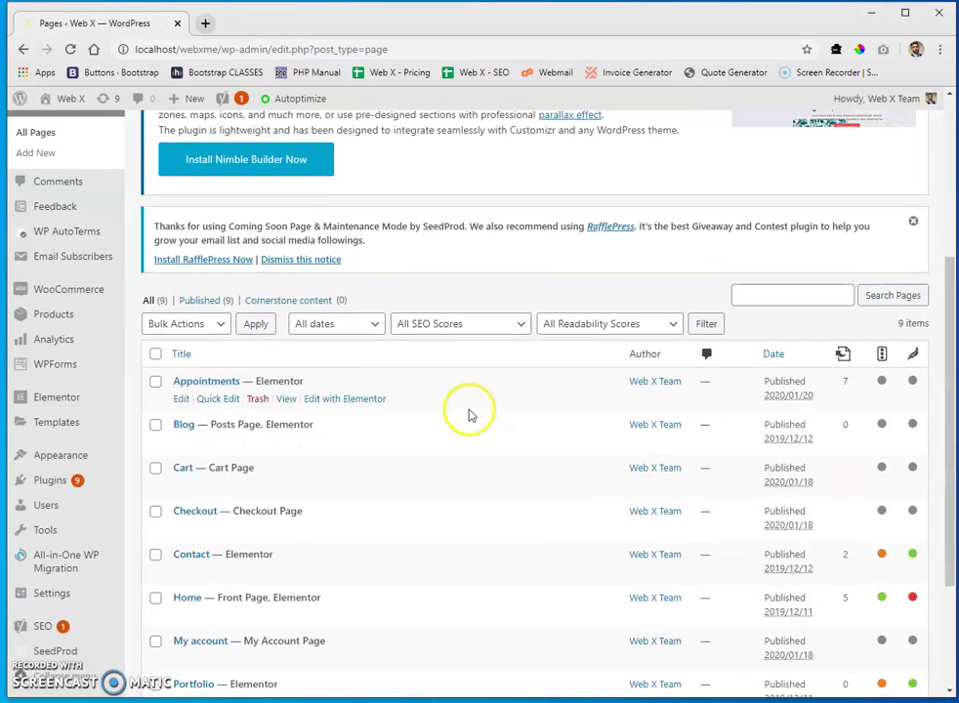
scroll(710, 533, "down", 2)
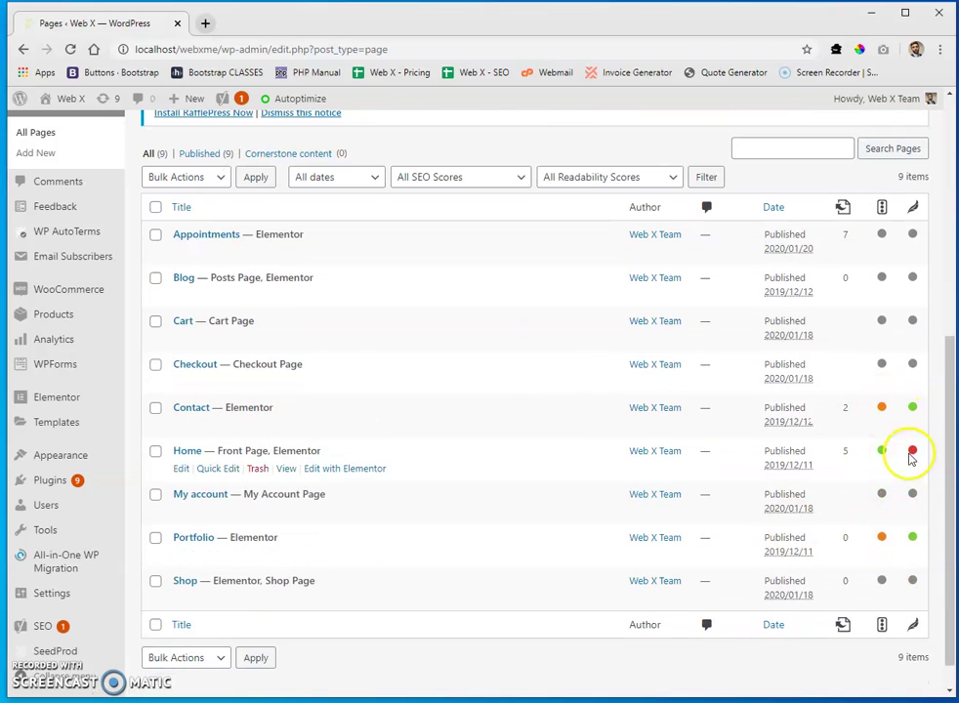
left_click(227, 235)
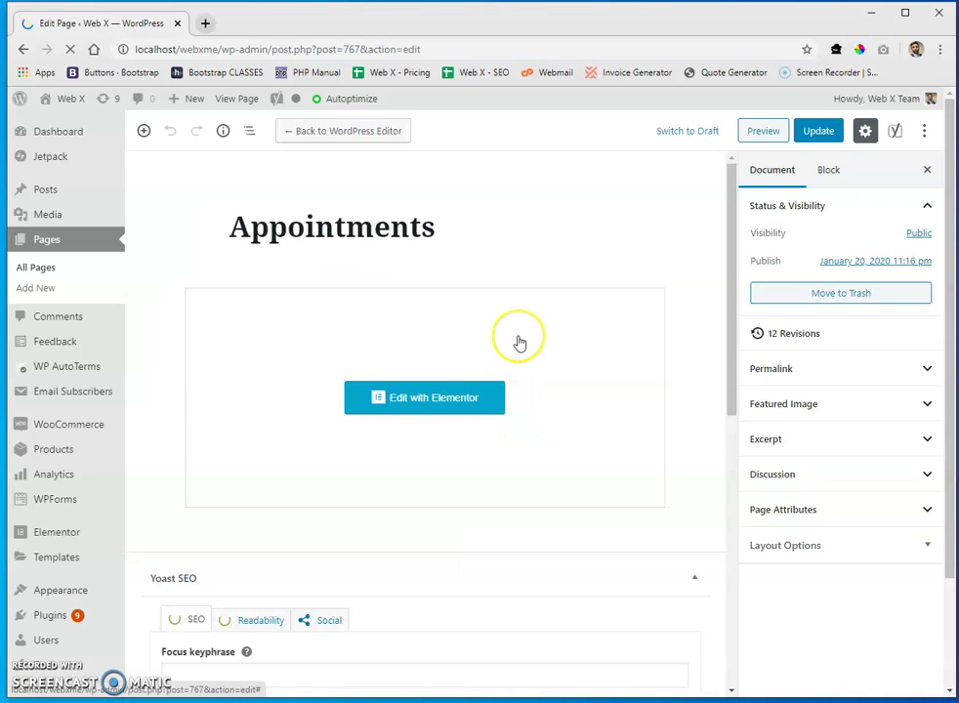
scroll(518, 340, "down", 3)
scroll(518, 341, "down", 1)
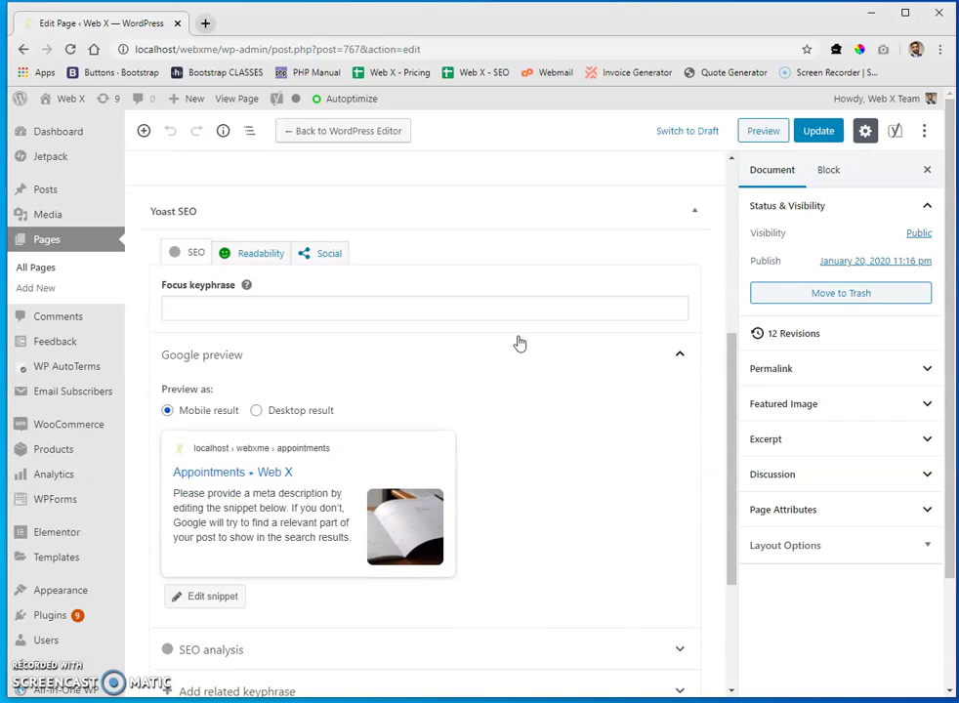
Set the Appointments page's focus keyphrase to "web development appointment" and update the page
left_click(185, 304)
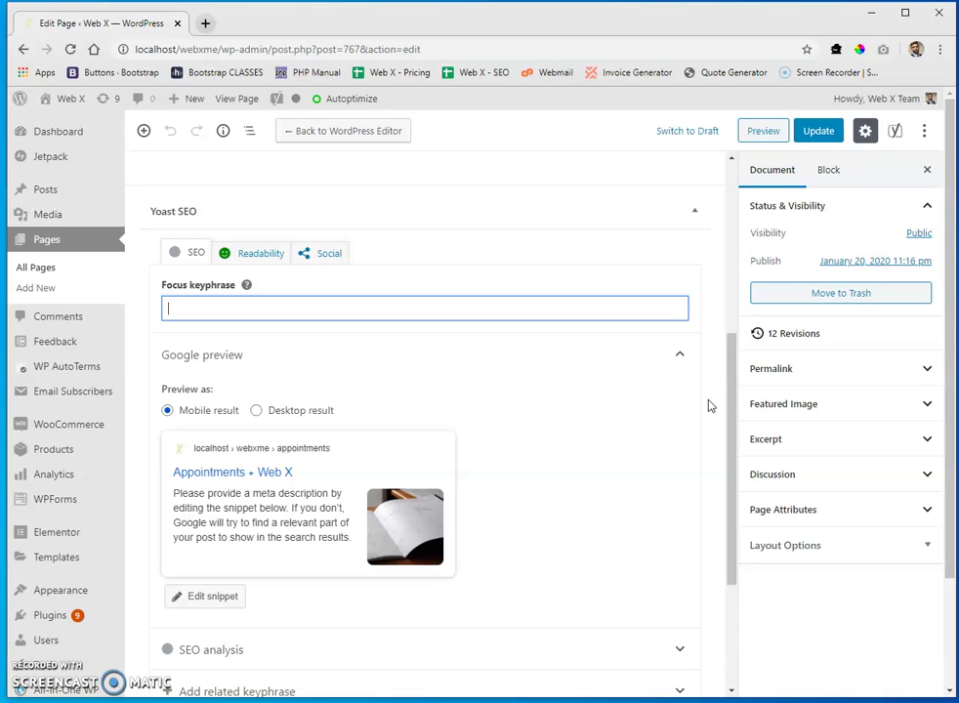
type("appoi")
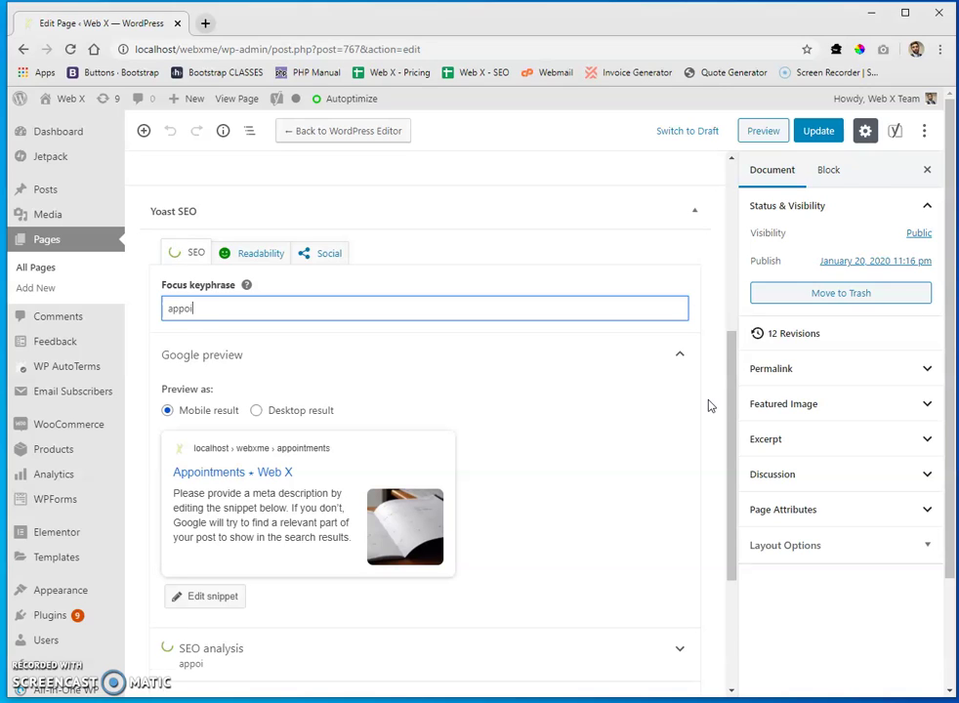
type("ntment we")
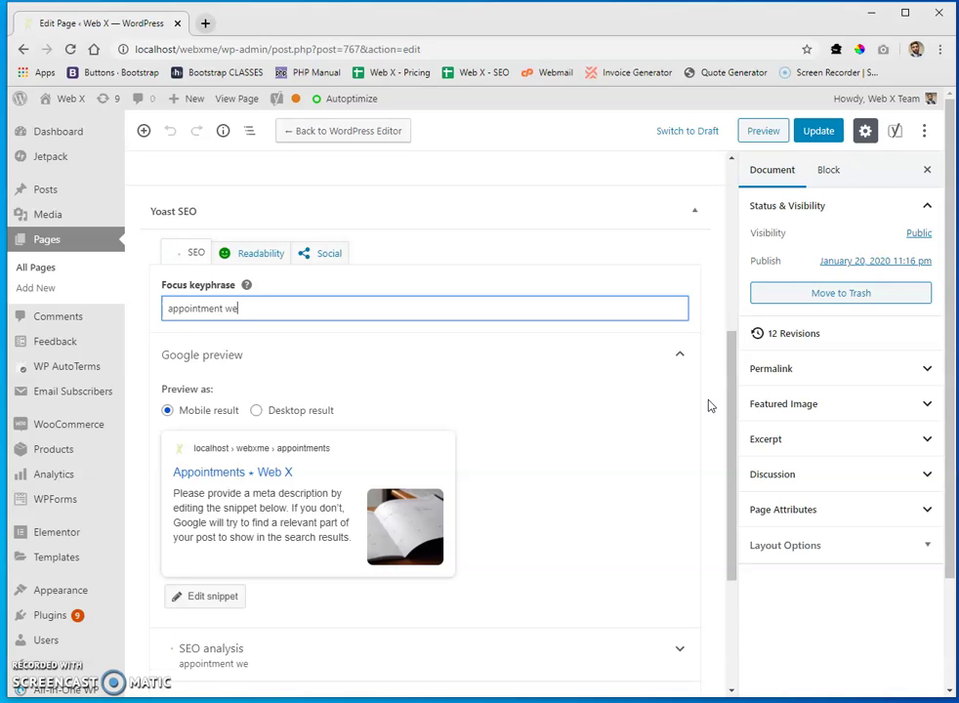
type("b develpment")
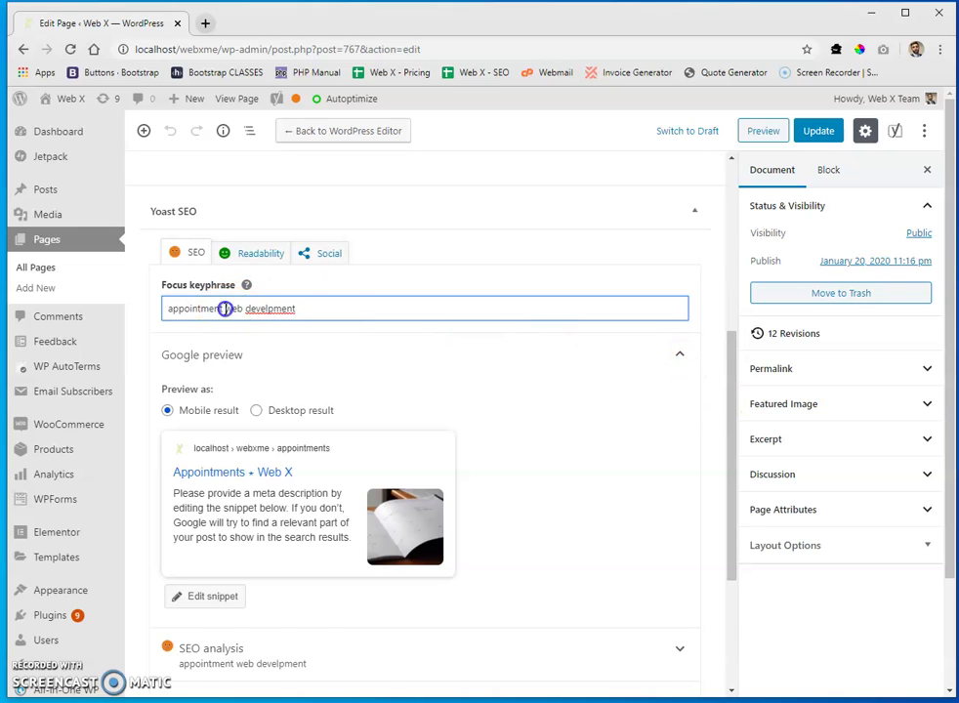
left_click_drag(226, 309, 151, 309)
key("BackSpace")
left_click(307, 313)
type("appointment")
right_click(221, 308)
left_click(285, 318)
left_click(467, 333)
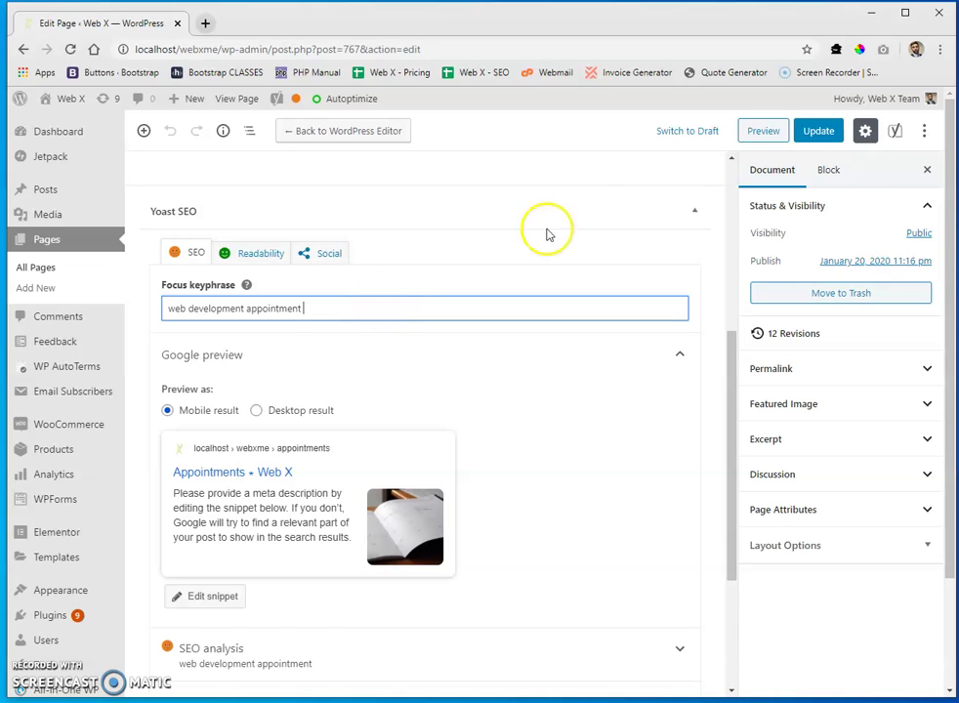
left_click(809, 142)
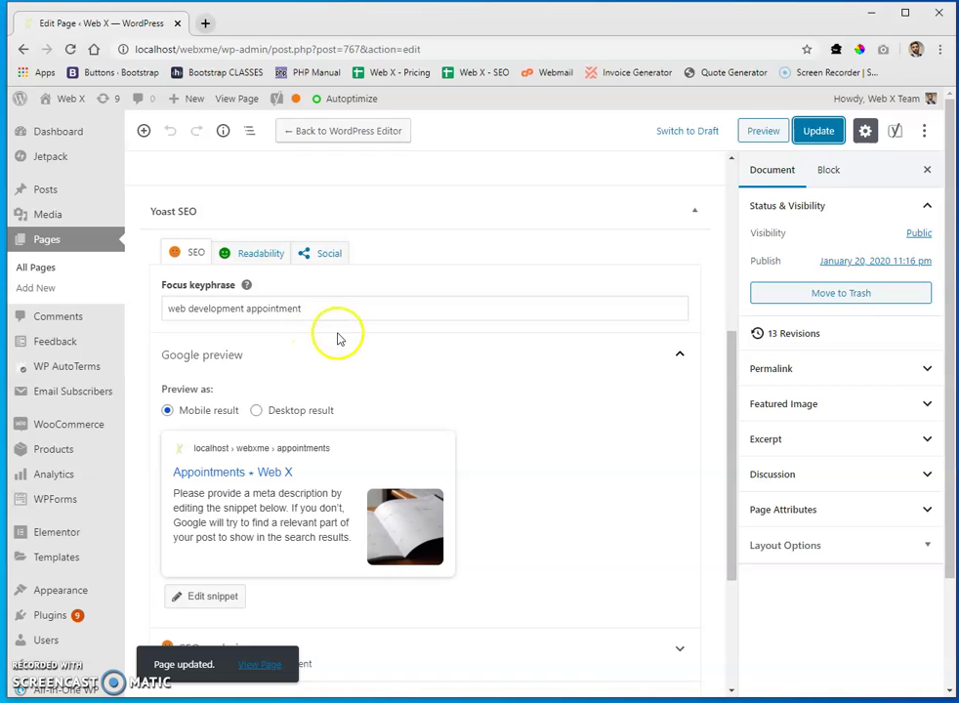
Expand the SEO analysis for the focus keyphrase and examine its problems, improvements and good results
scroll(347, 342, "down", 3)
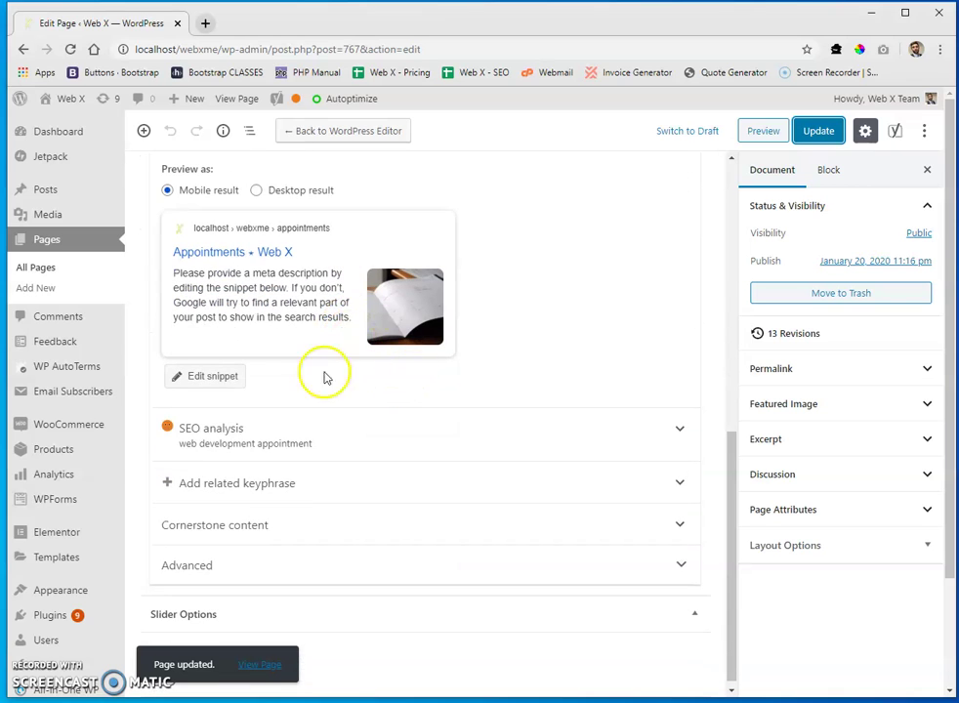
left_click(680, 428)
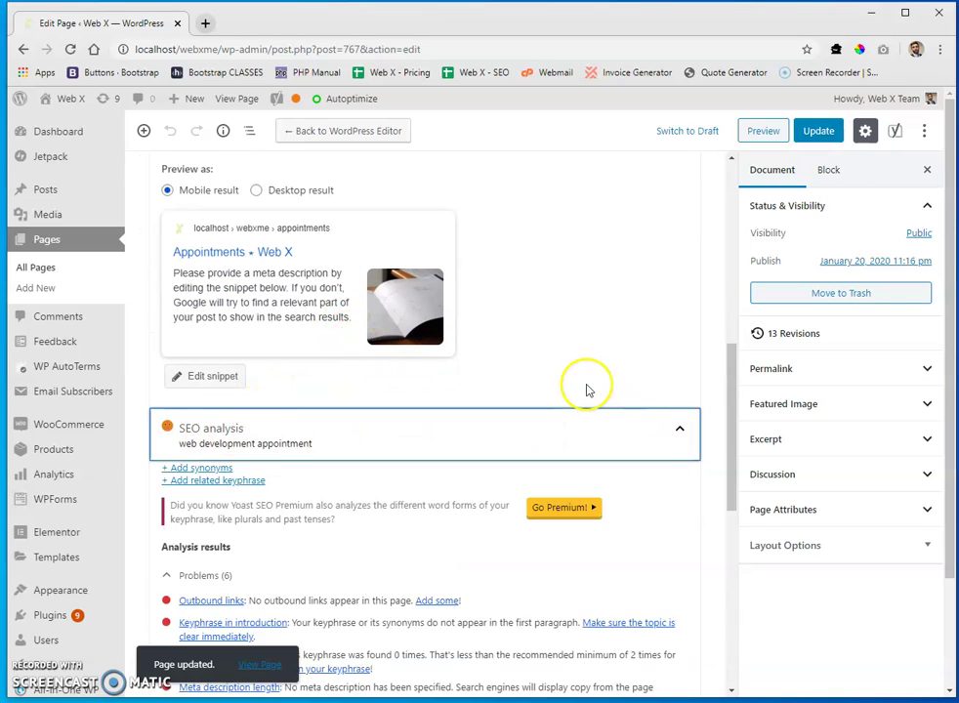
scroll(586, 388, "down", 4)
scroll(224, 196, "down", 1)
scroll(195, 215, "up", 1)
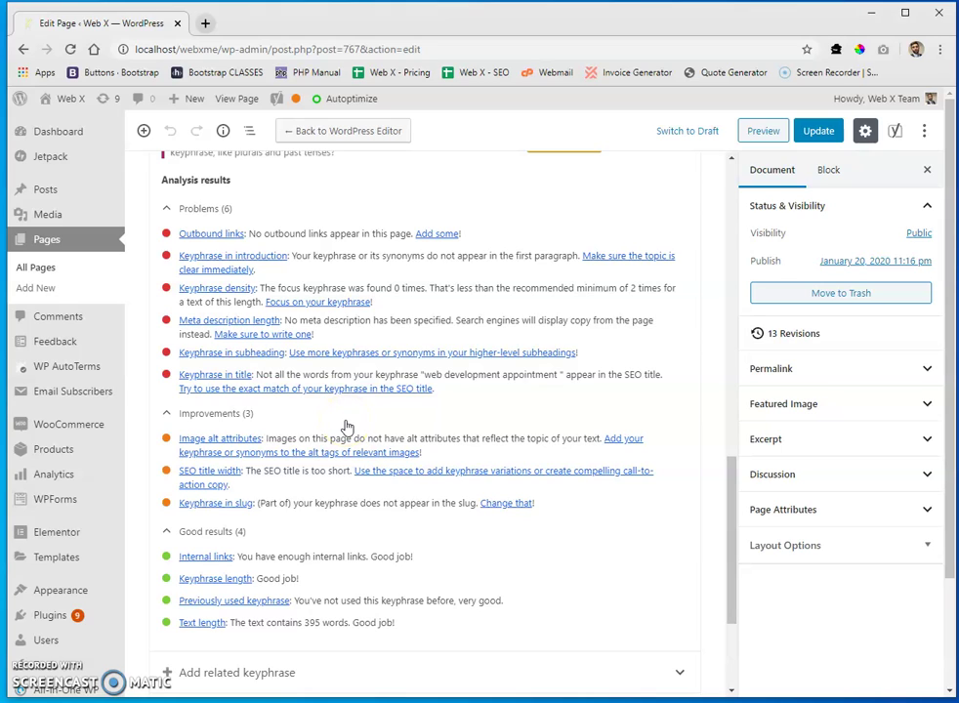
left_click(391, 425)
left_click(386, 419)
left_click(380, 421)
scroll(300, 407, "up", 1)
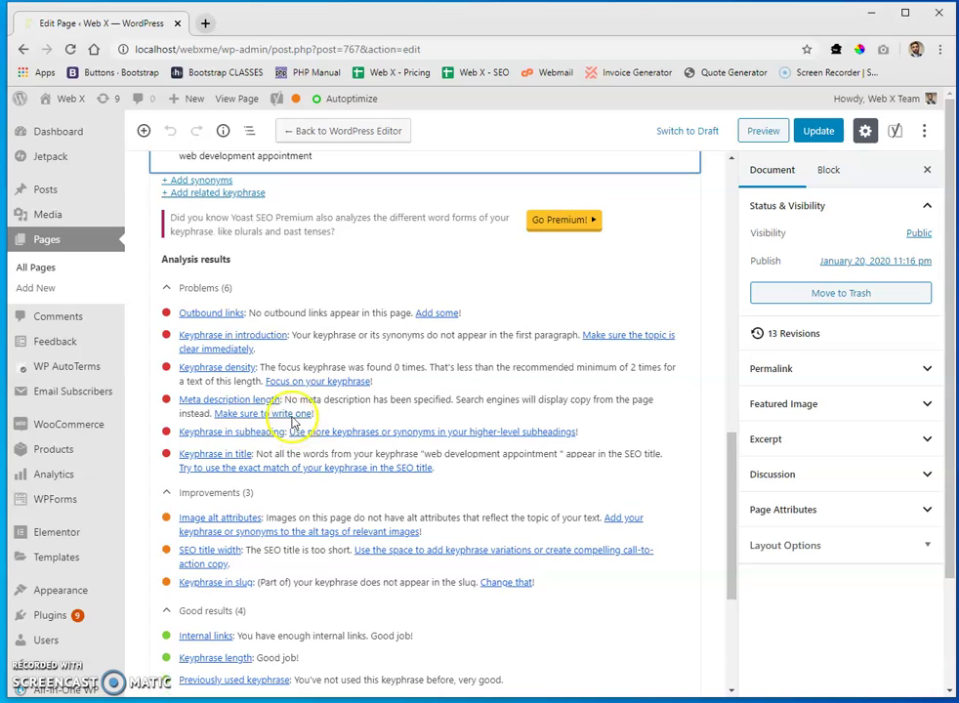
scroll(295, 420, "down", 1)
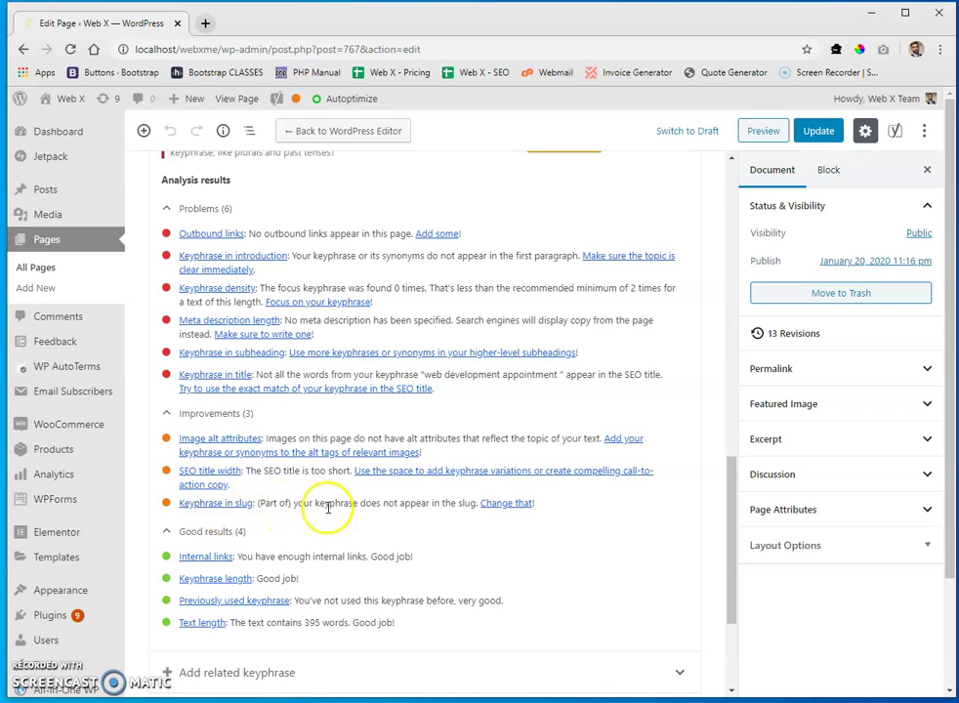
Change the Appointments page's URL slug to "web-development-appointment" and update the page
scroll(456, 518, "up", 7)
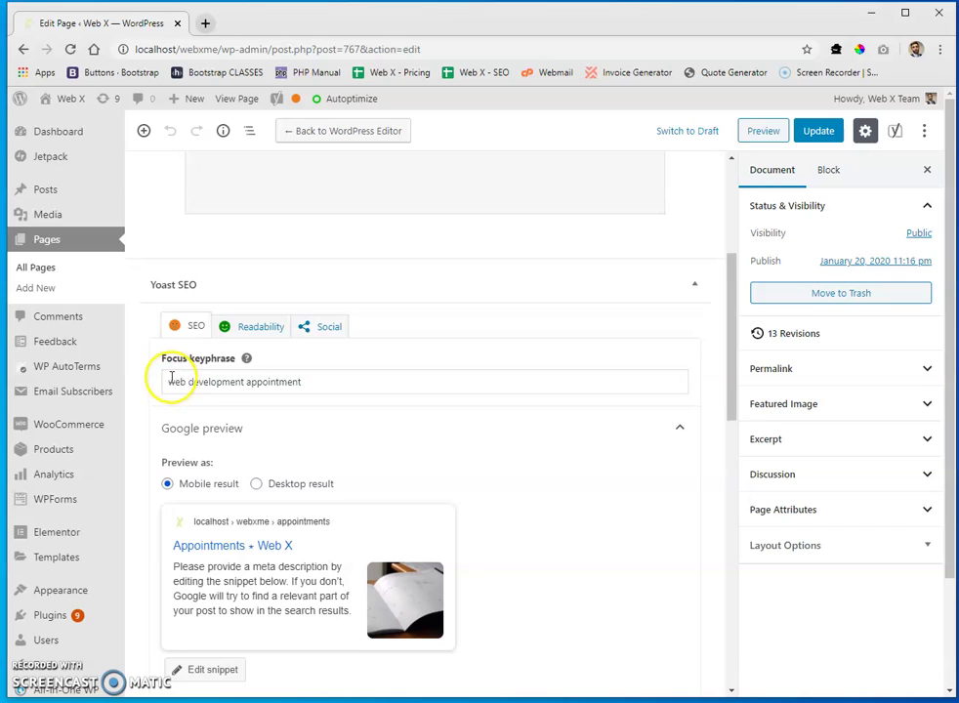
scroll(372, 393, "up", 3)
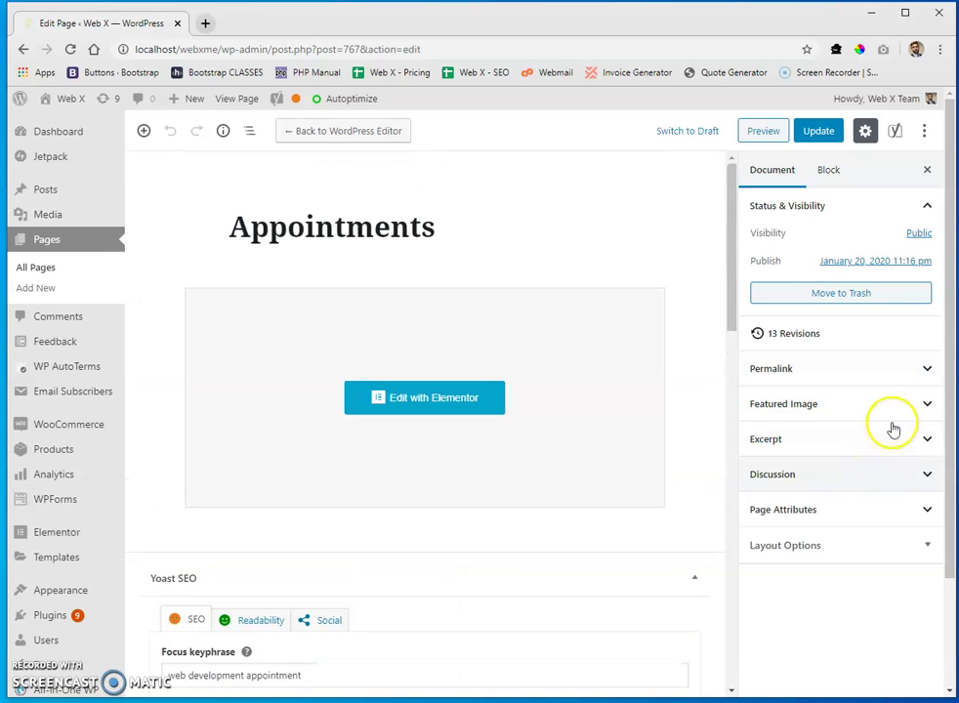
left_click(872, 372)
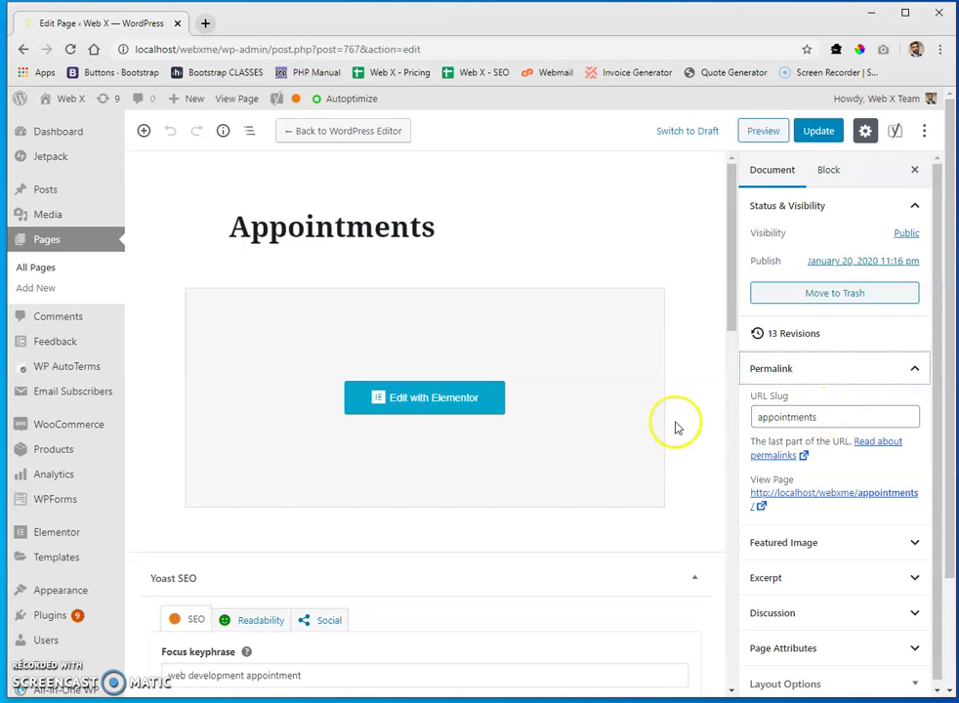
left_click(756, 417)
type("web-")
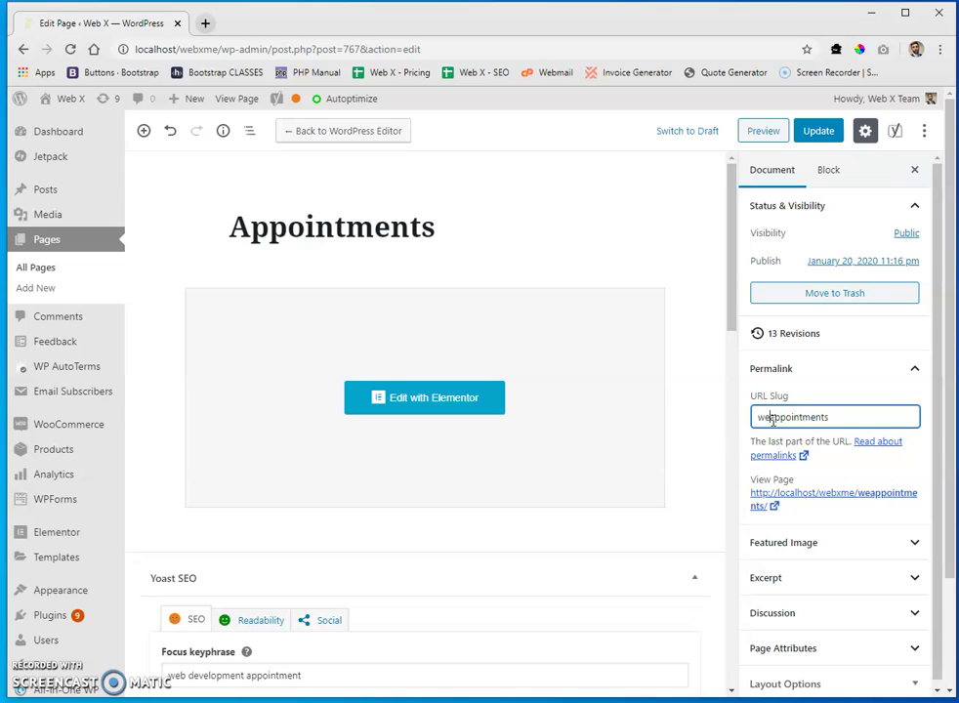
type("development-")
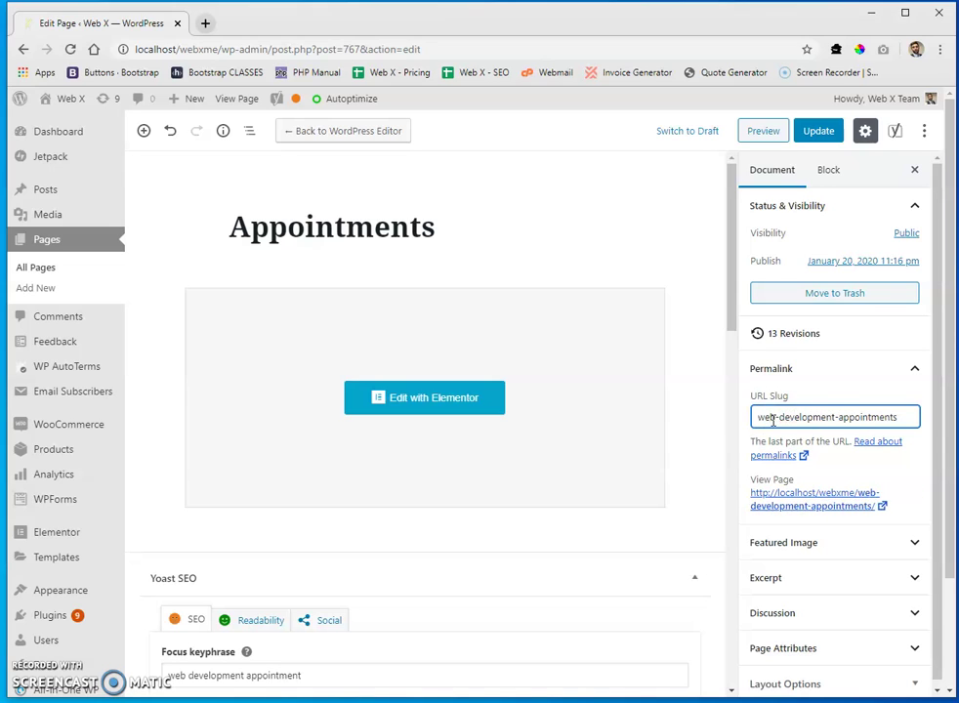
left_click(908, 418)
key("BackSpace")
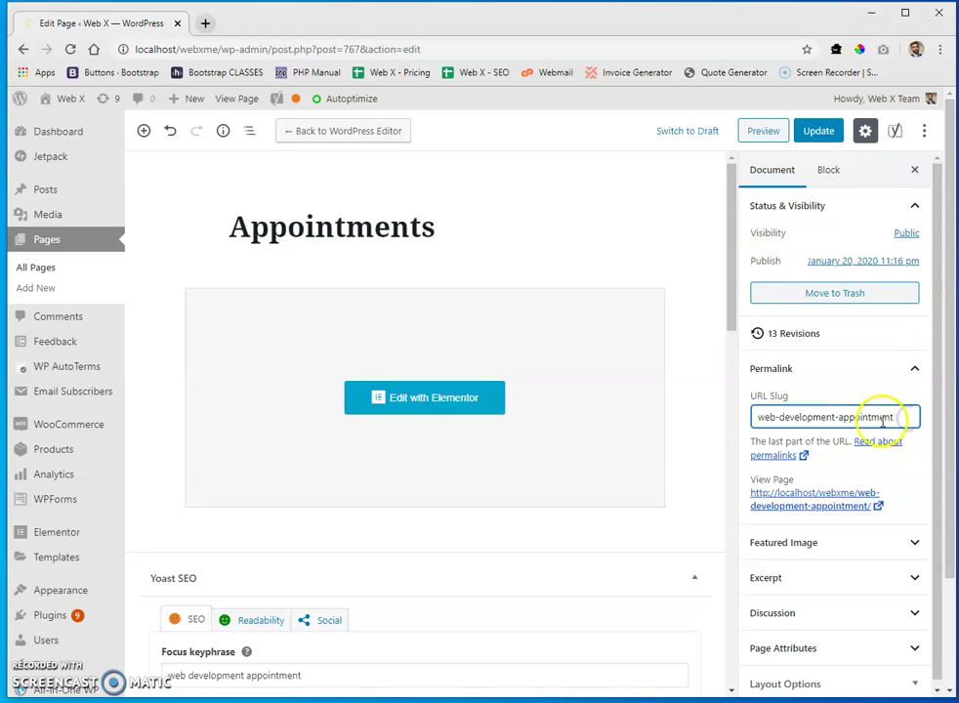
left_click(819, 132)
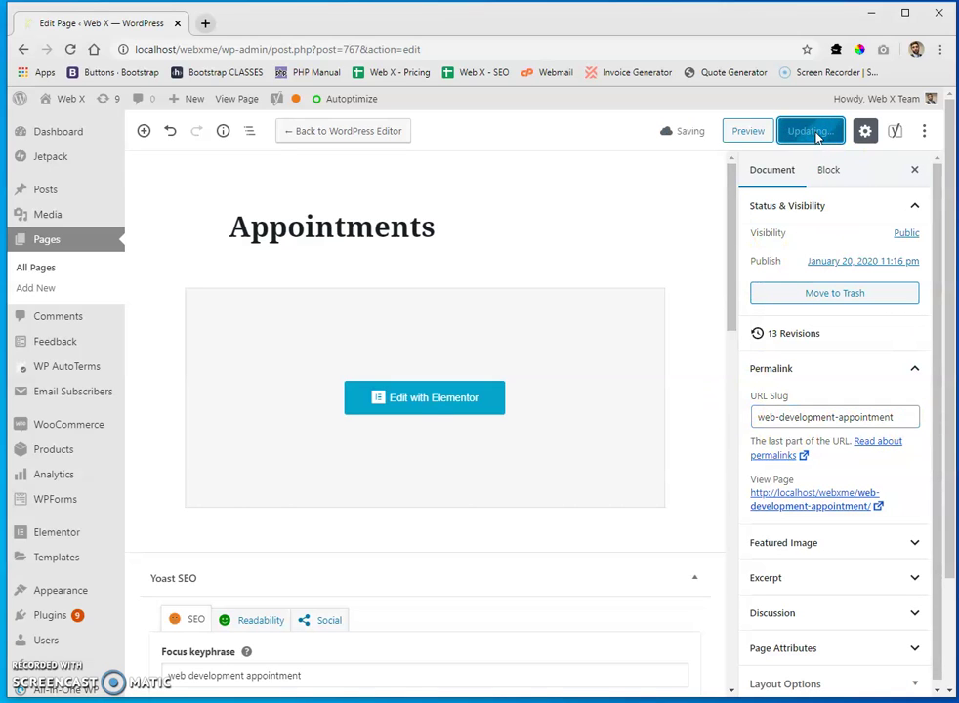
Recheck the SEO analysis for the keyphrase in slug result and the remaining problems
scroll(558, 365, "down", 5)
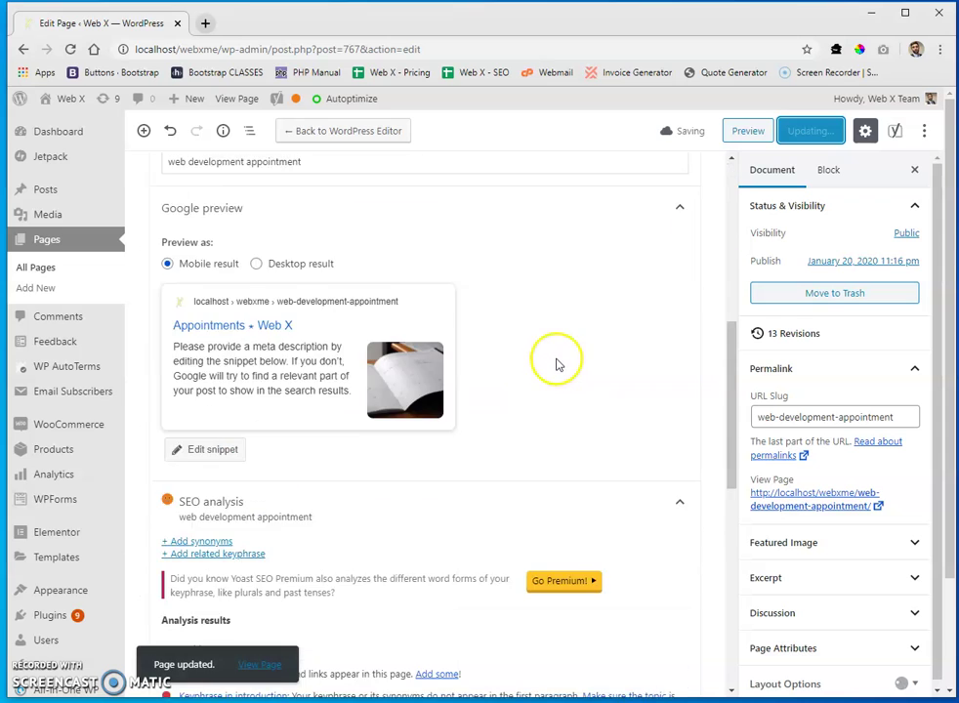
scroll(552, 359, "down", 5)
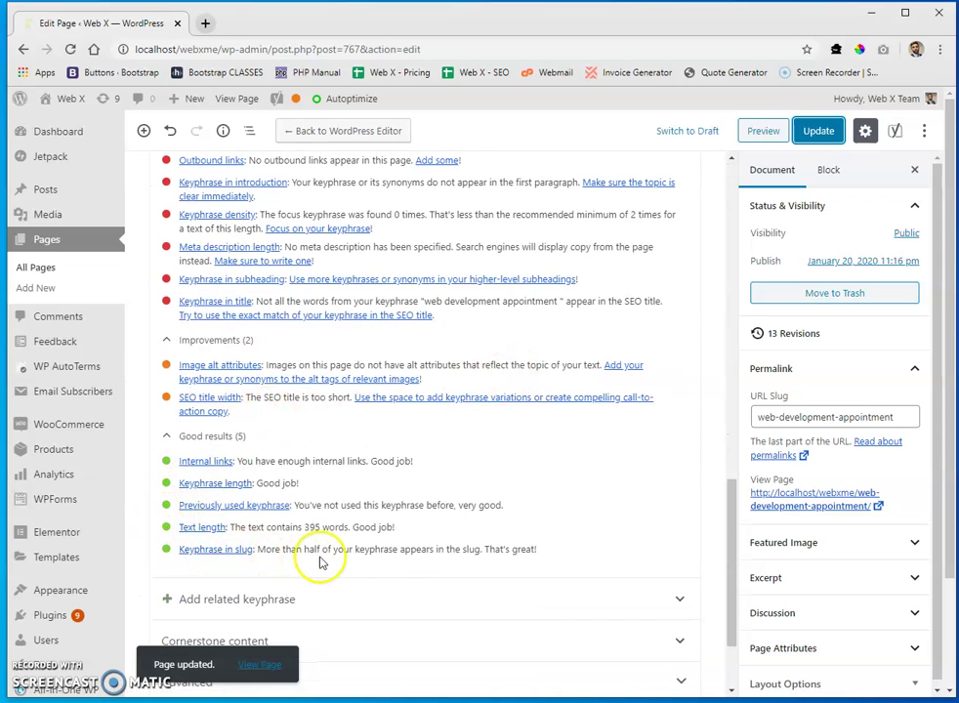
scroll(517, 508, "up", 3)
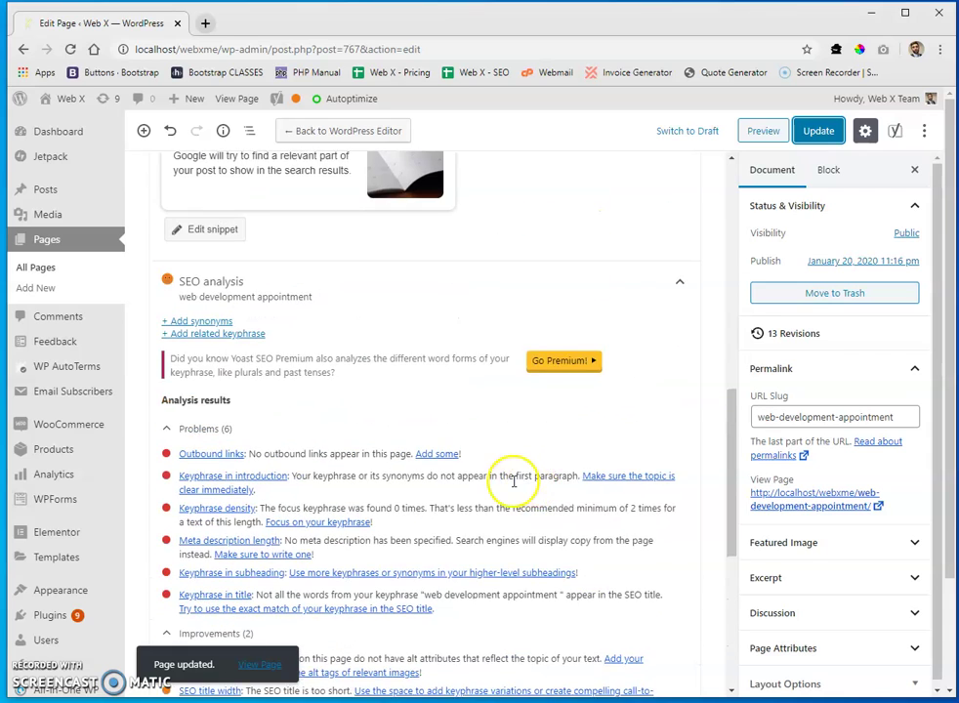
scroll(514, 481, "down", 1)
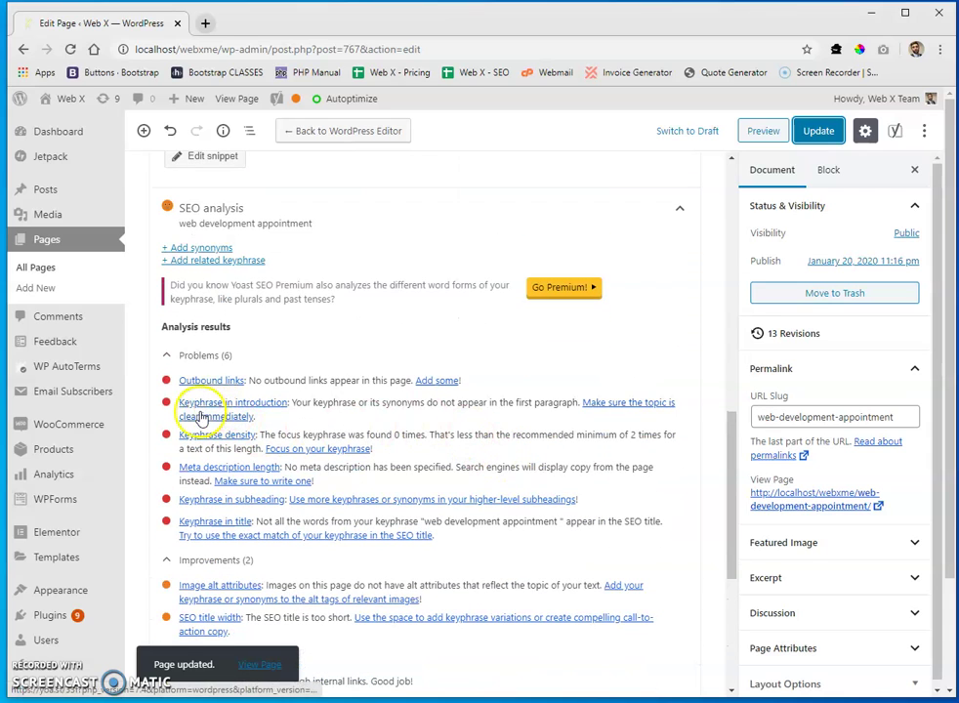
Open the Google preview snippet for editing and start its meta description with "Web Develpment Appointment"
scroll(210, 430, "down", 1)
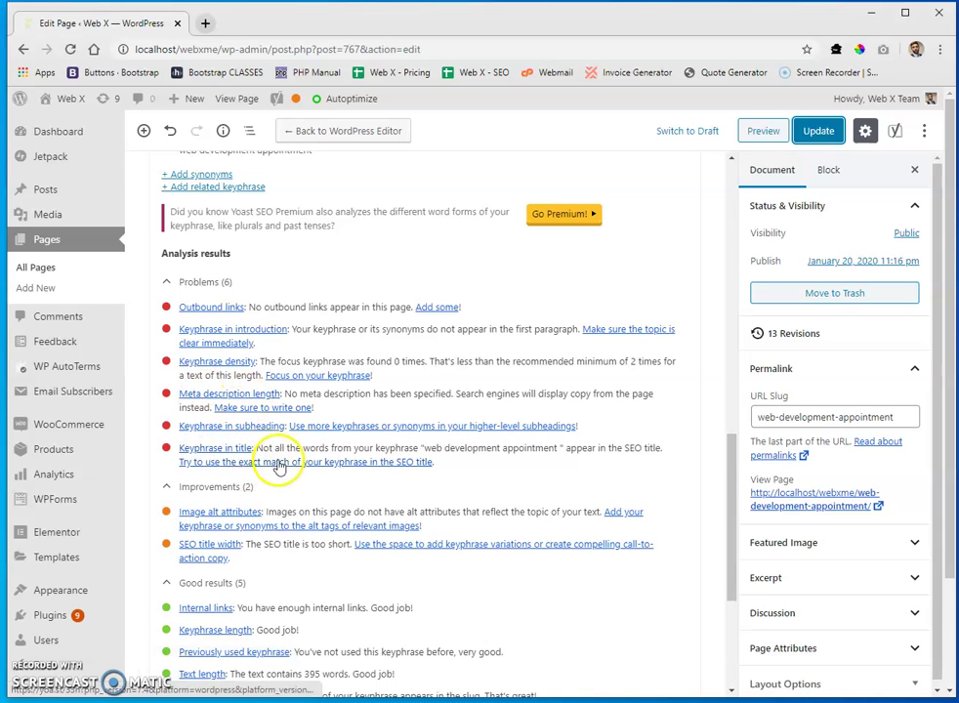
scroll(310, 467, "up", 6)
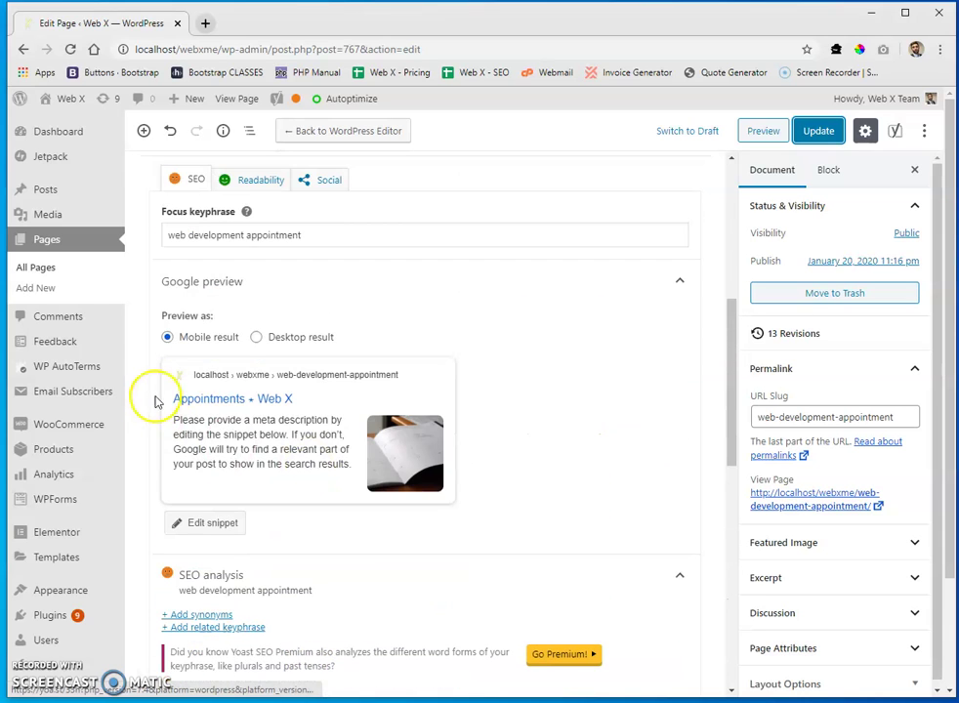
left_click(244, 430)
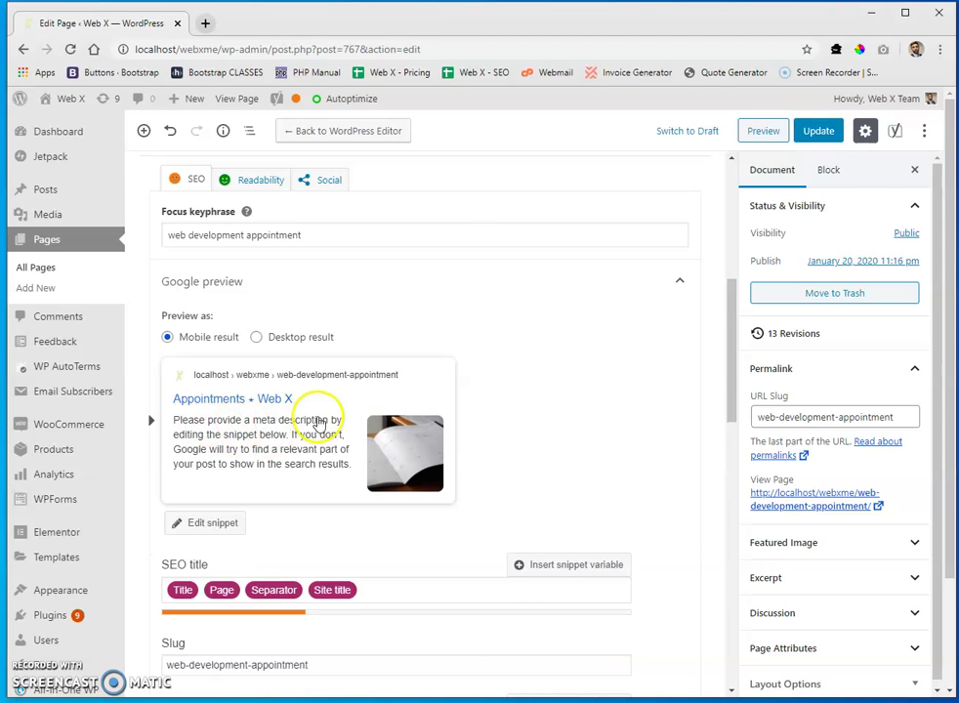
left_click(315, 420)
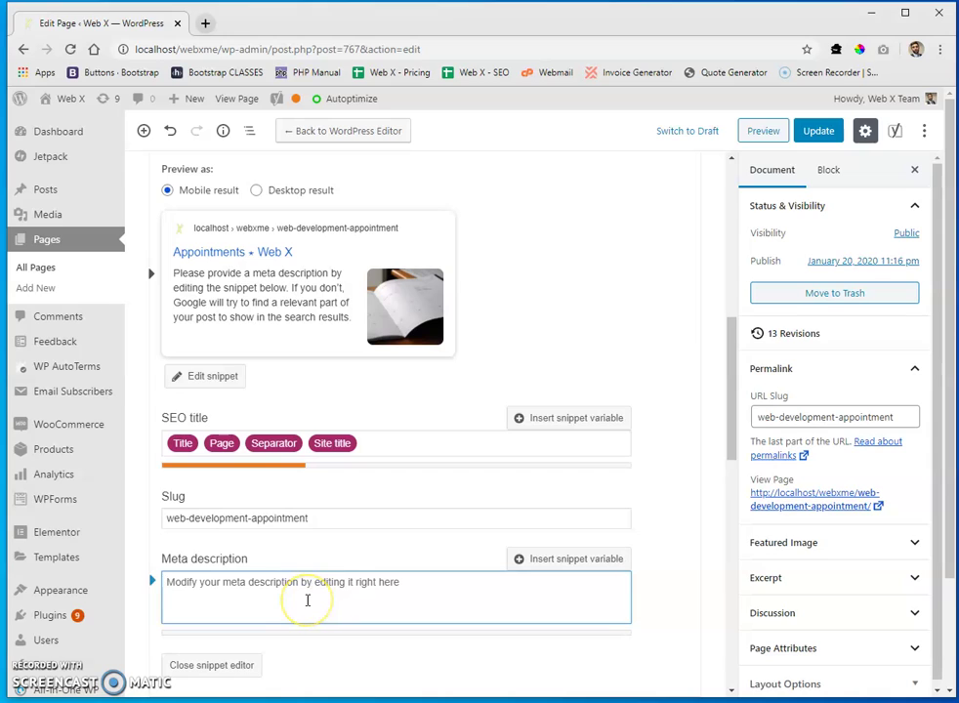
left_click(250, 583)
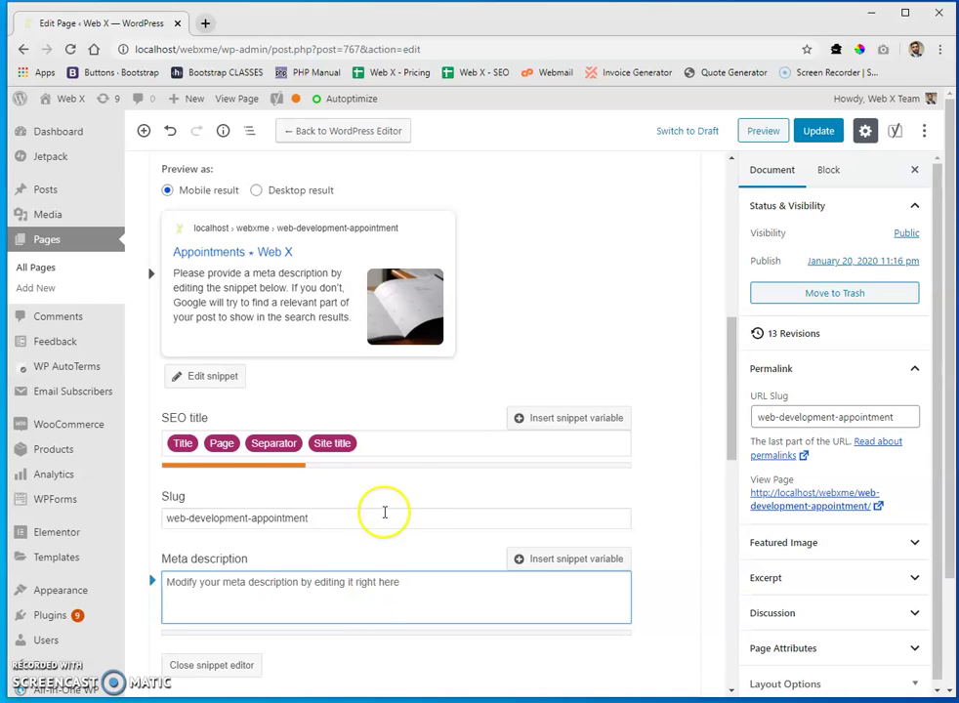
type("Web De")
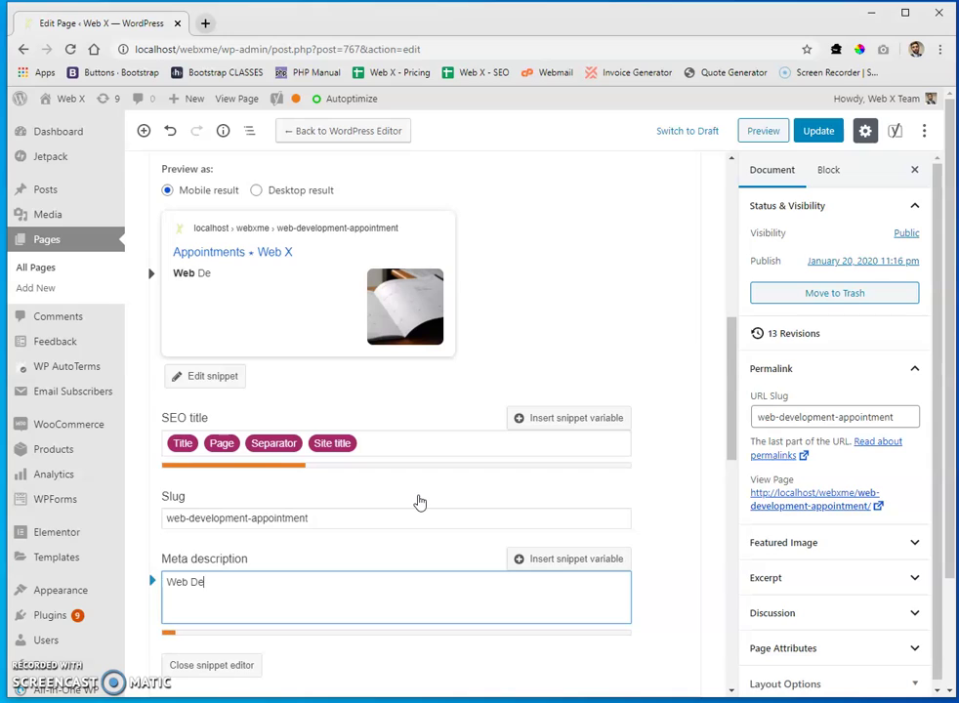
type("velpp")
key("BackSpace")
type("ment ")
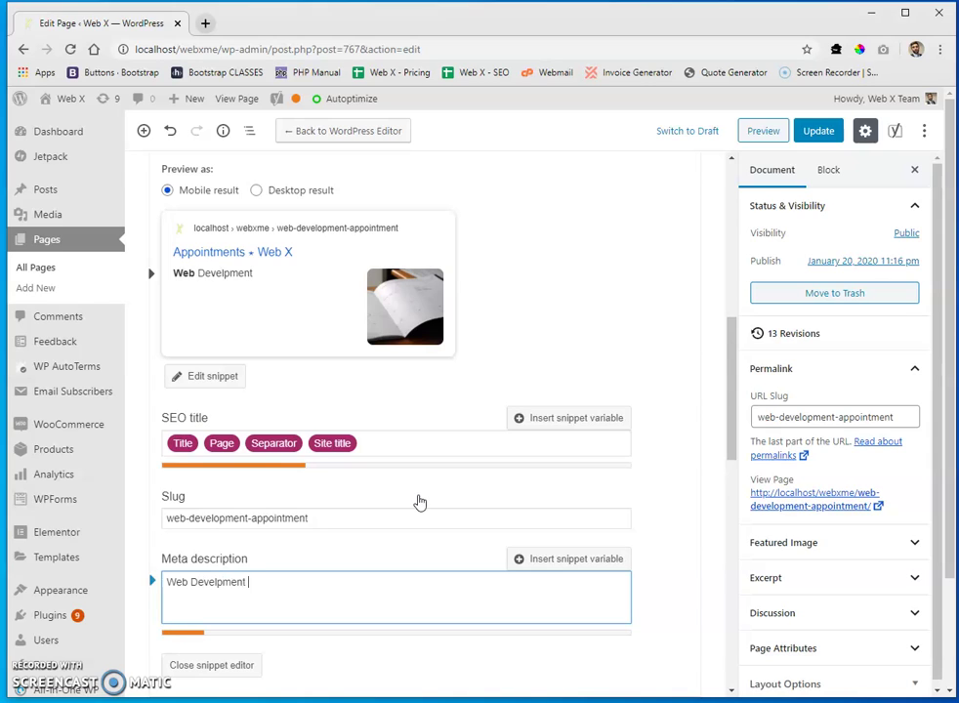
type("Appointment")
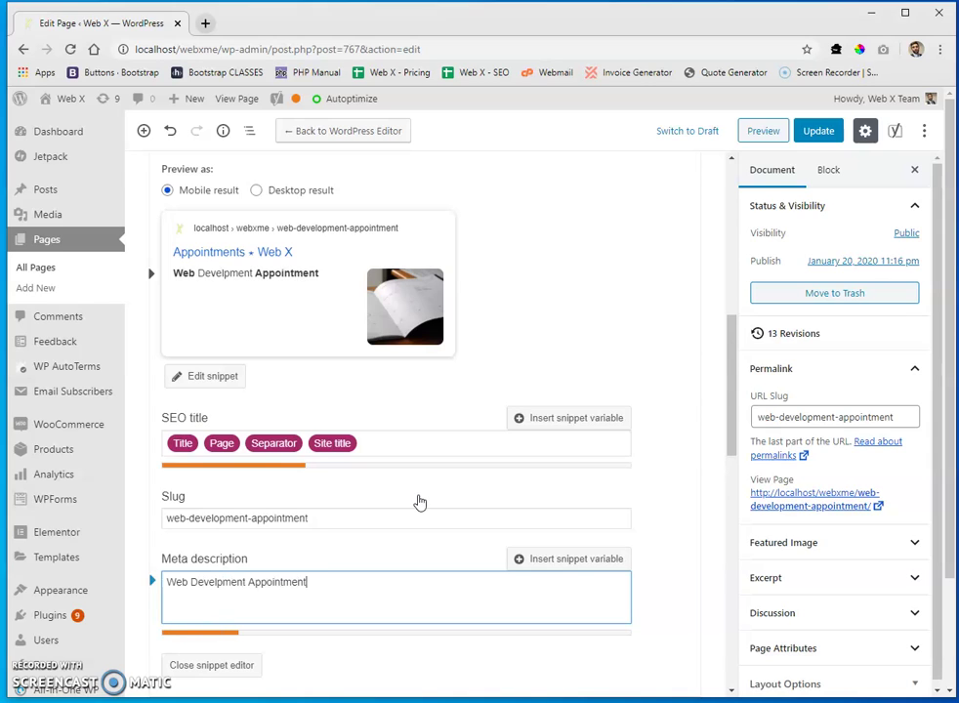
Continue the meta description with ". Book your appointment today. Website development, design, migrations, implementation. Las Vegas, Nevada."
type(". Book your applo")
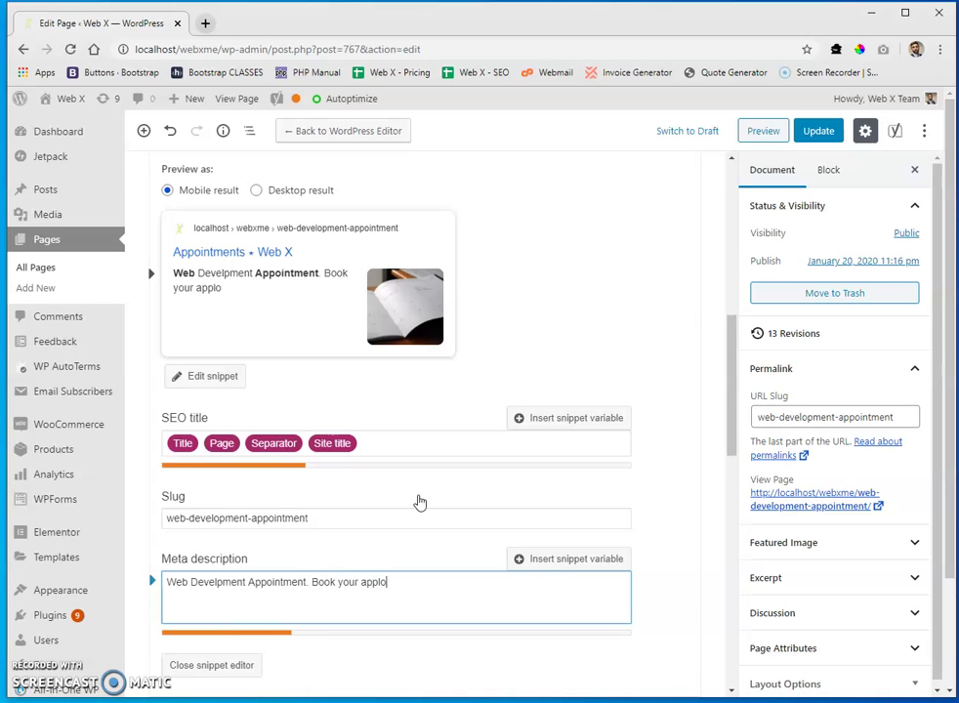
key("BackSpace")
key("BackSpace")
type("ointment")
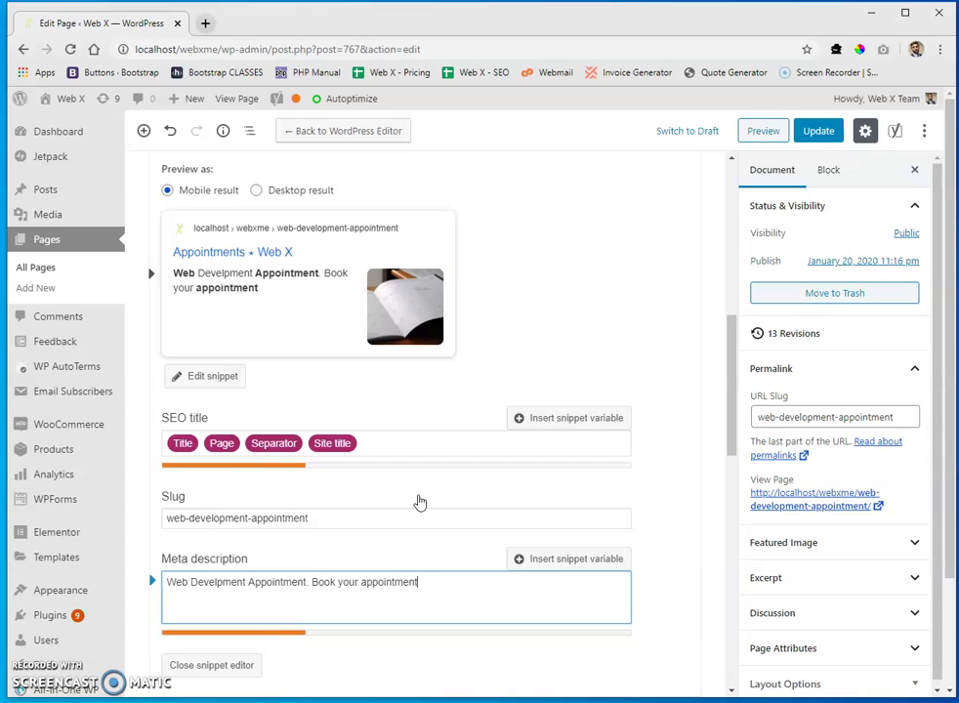
type(" today. Website develop")
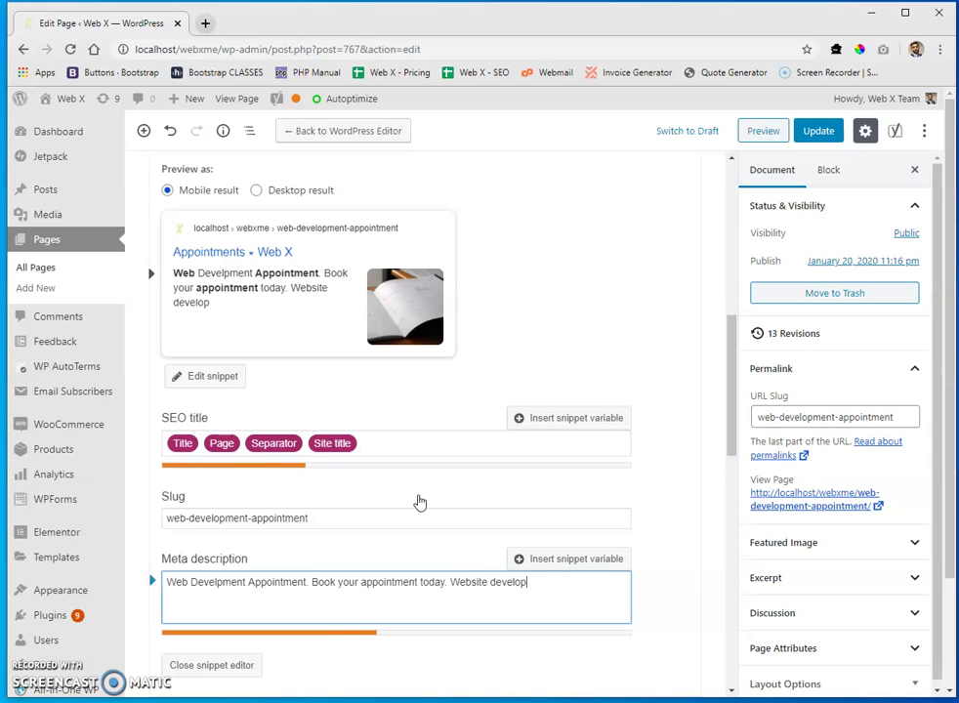
type("ment, design")
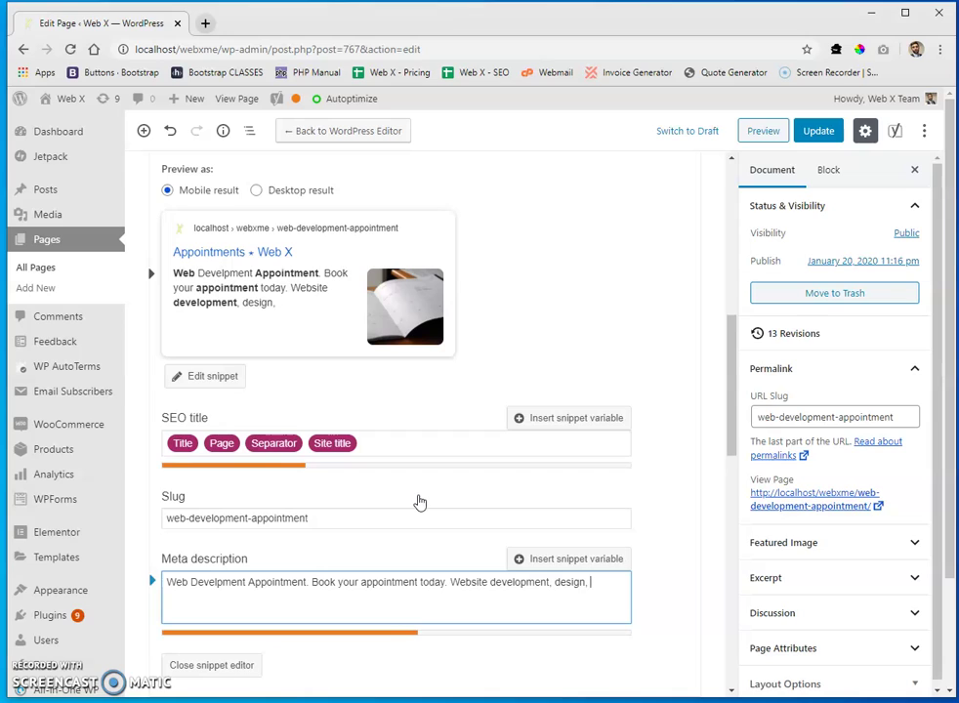
type(", migrations")
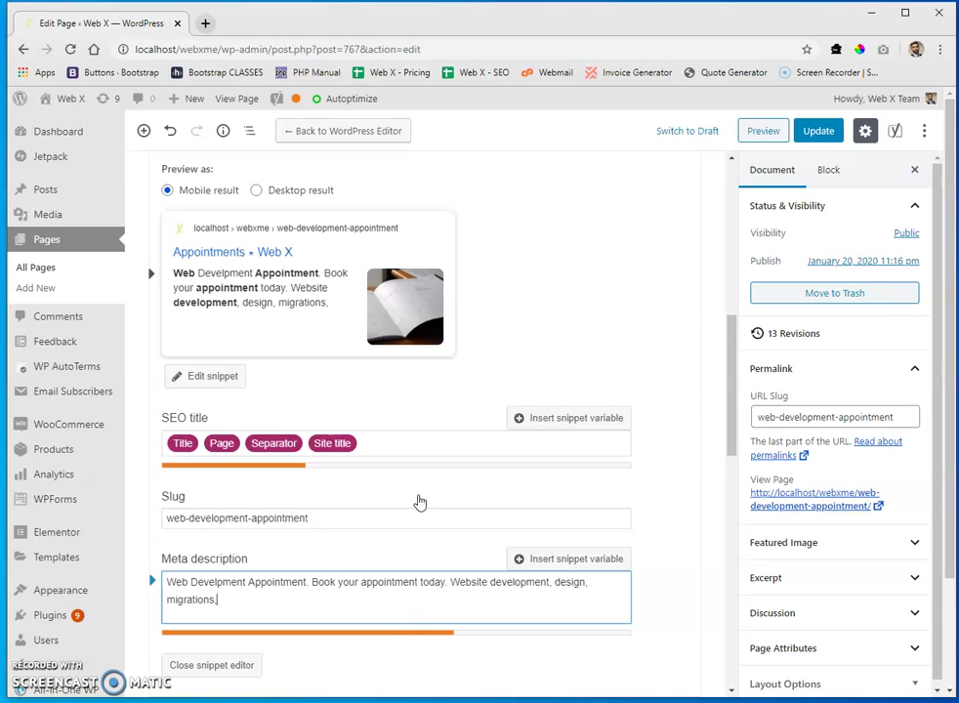
type(", implementation.")
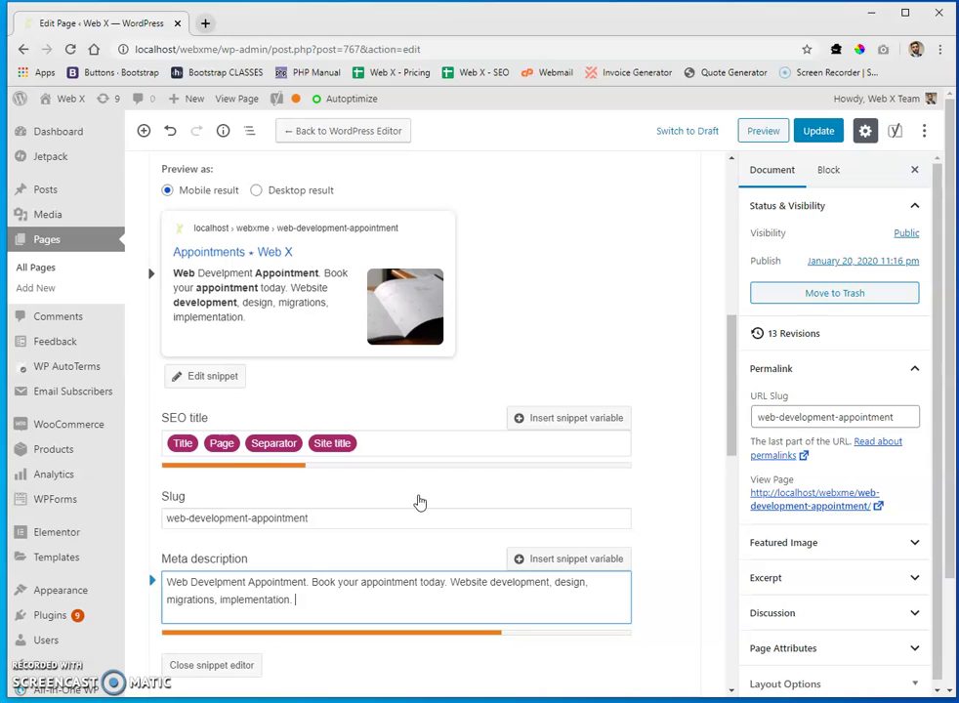
type("Las Vegas")
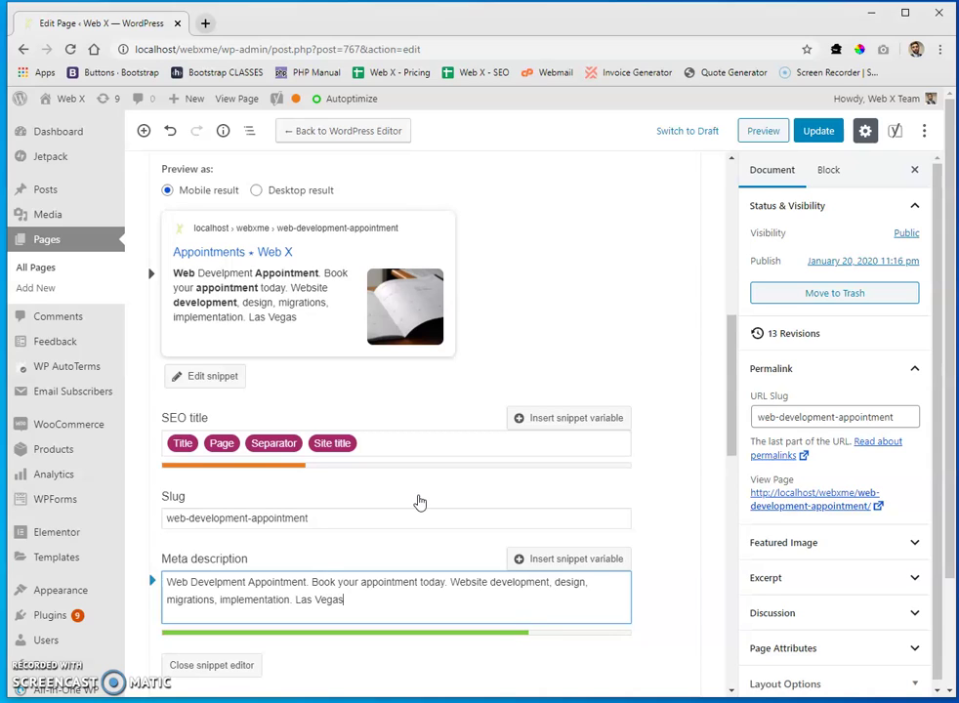
type(", Nevada.")
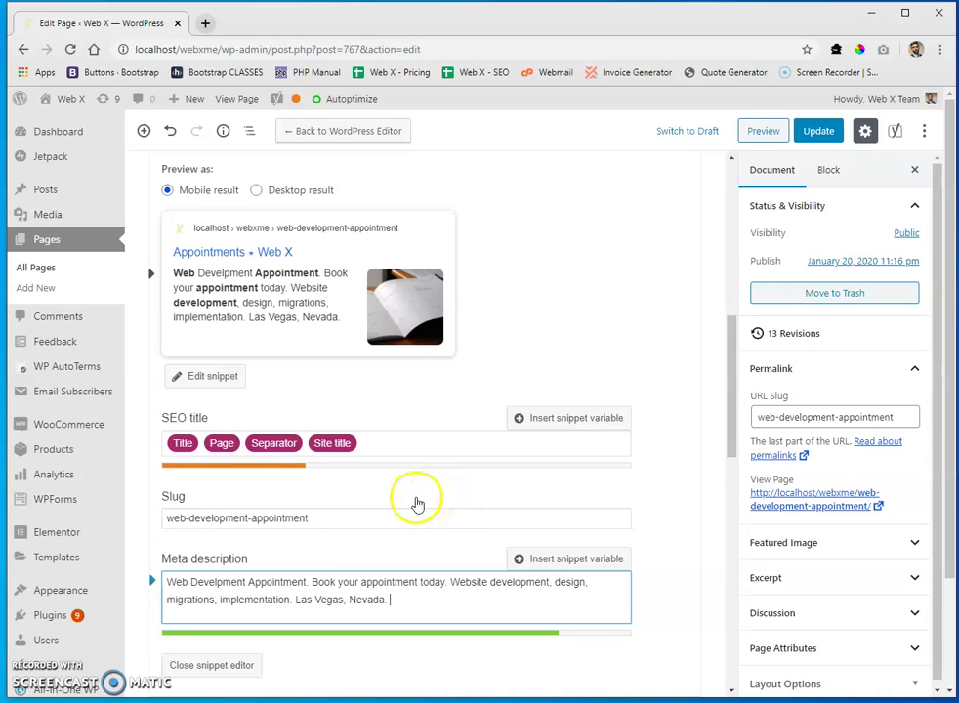
left_click_drag(295, 598, 408, 600)
left_click(397, 599)
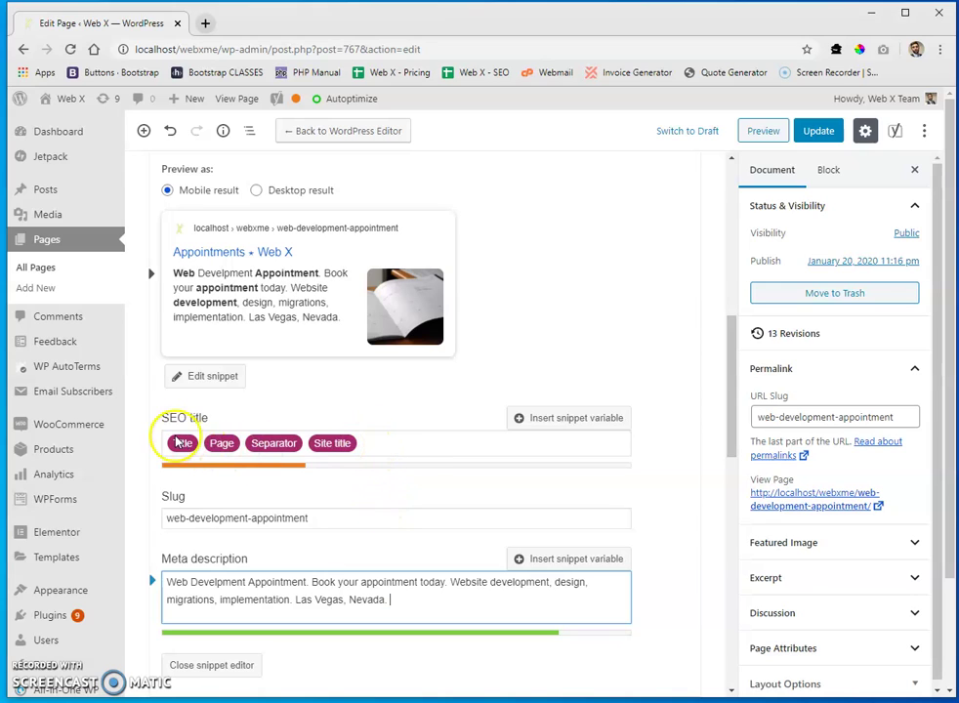
Replace all the snippet variables in the SEO title with the text "Web Development Appointment"
left_click(366, 441)
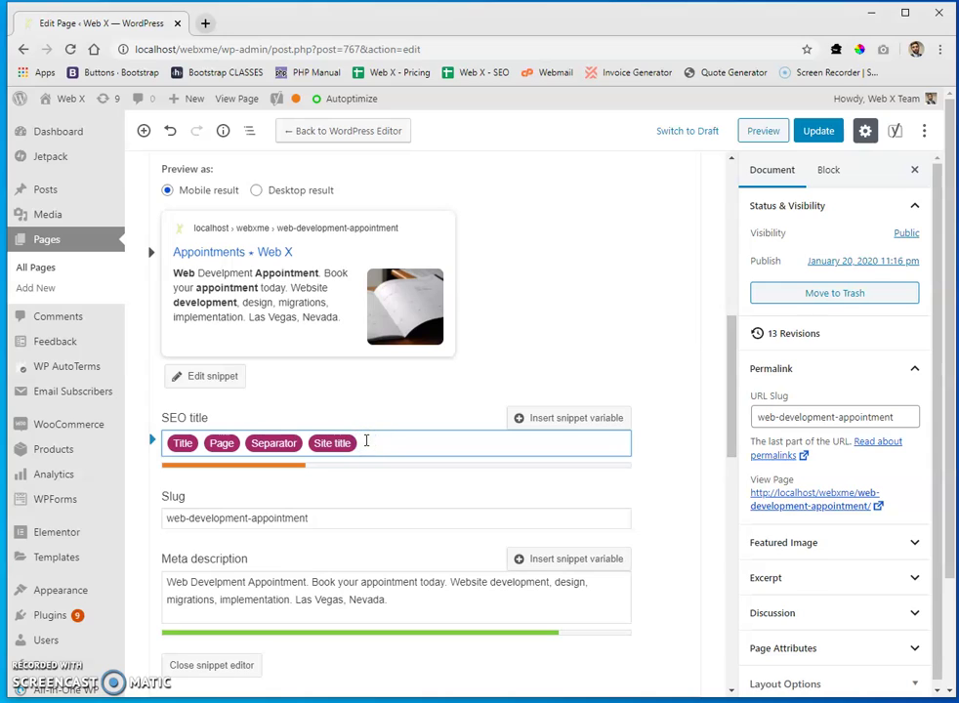
key("BackSpace")
key("BackSpace")
key("BackSpace")
key("BackSpace")
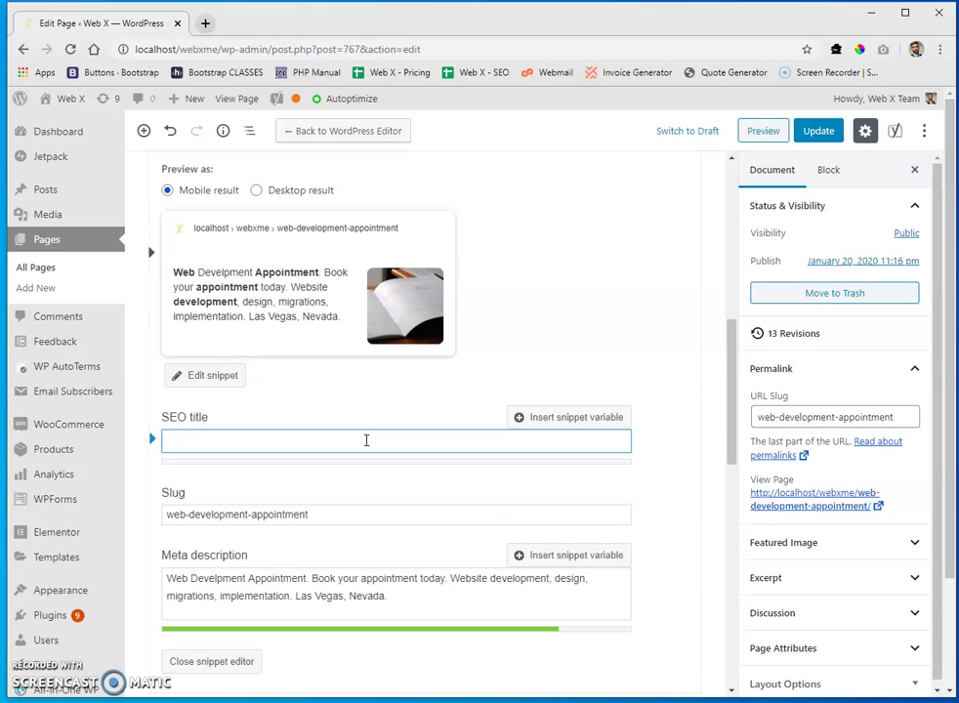
type("Web Develop")
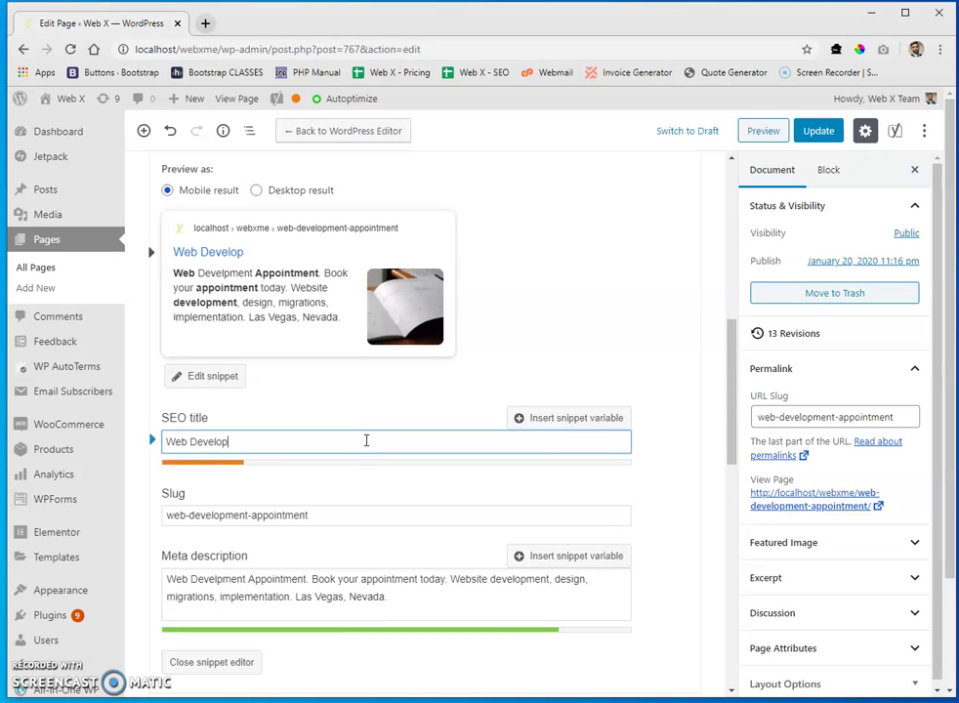
type("ment Appointment")
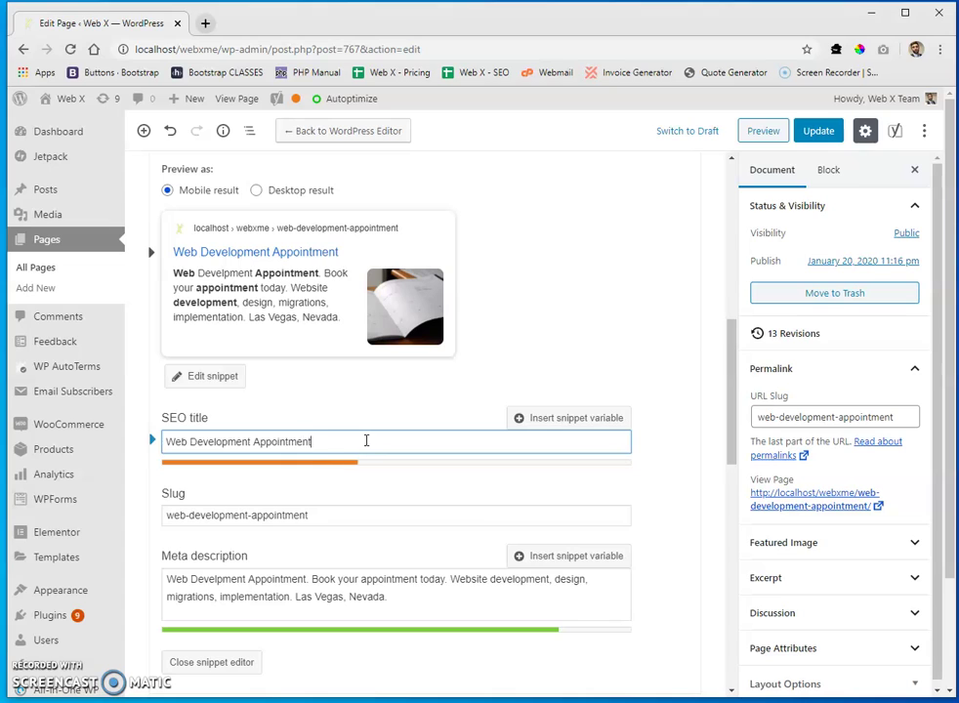
Extend the SEO title with the Separator, Site title and Separator variables, followed by the text "Las Vegas, Nevada"
left_click(541, 420)
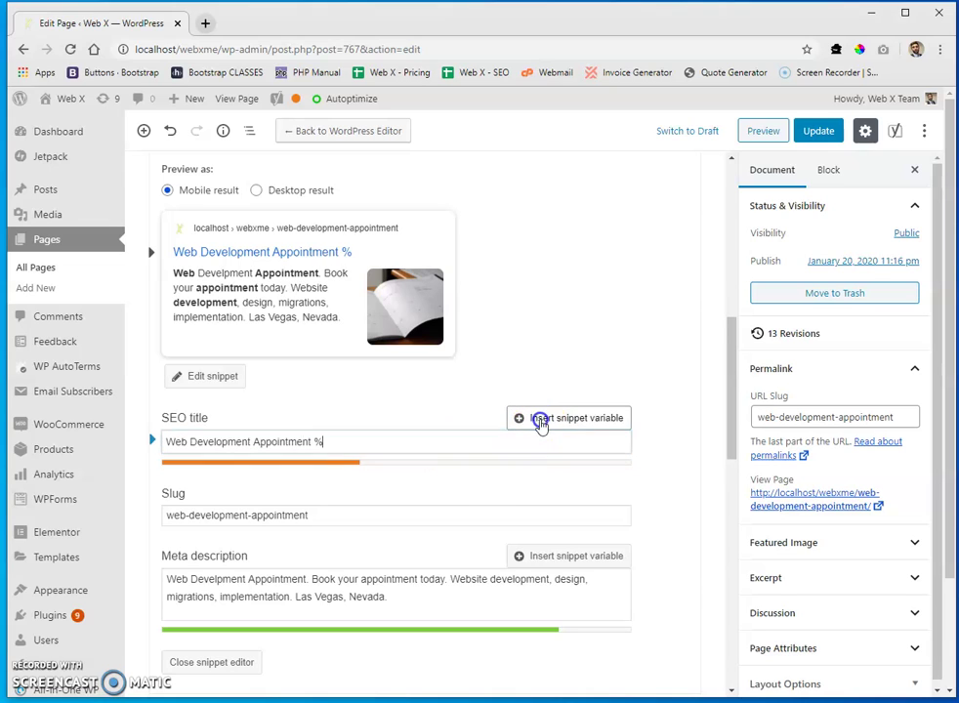
left_click(403, 544)
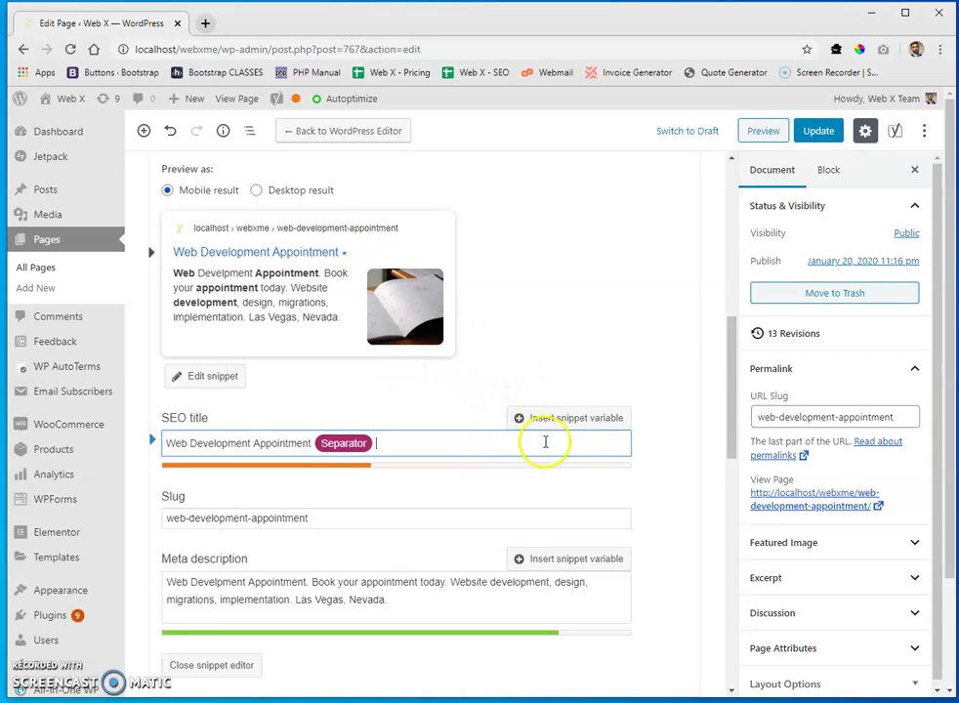
left_click(573, 419)
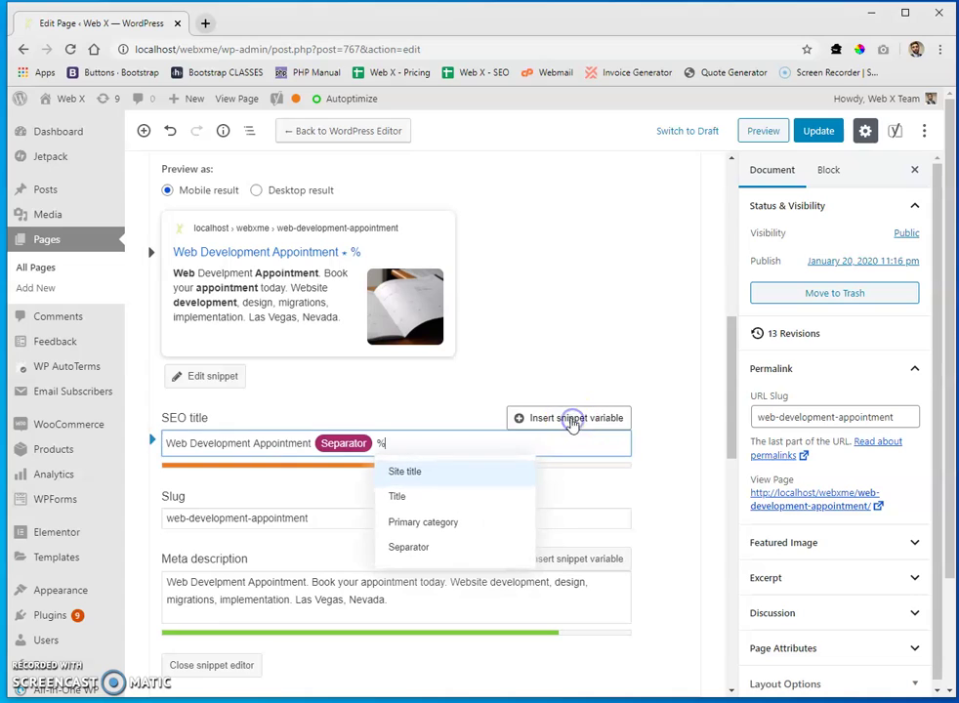
left_click(438, 473)
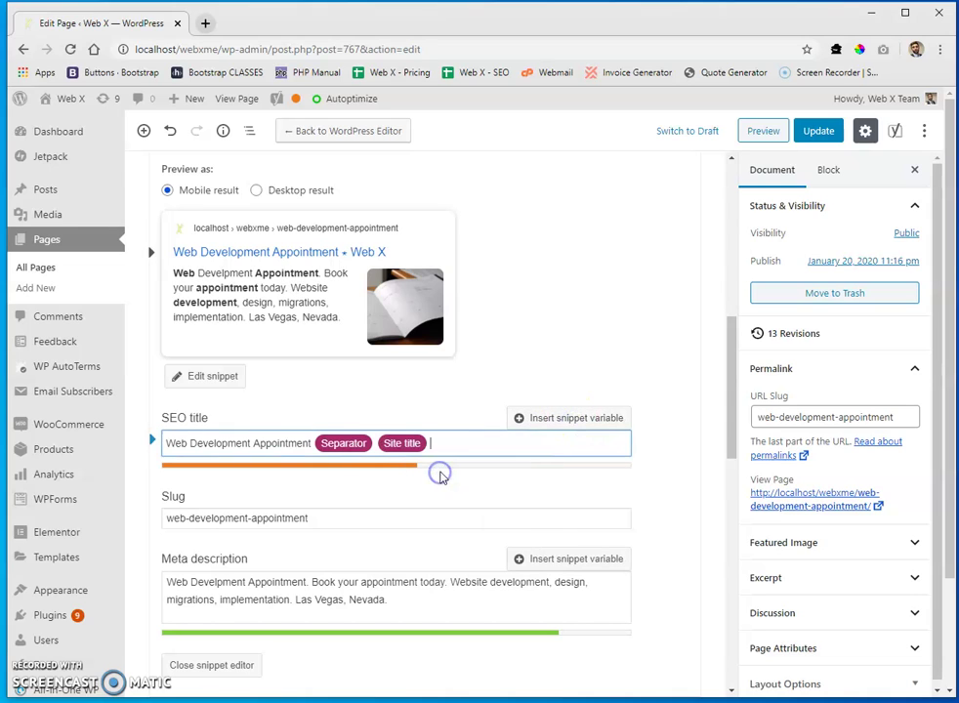
left_click(550, 418)
left_click(503, 548)
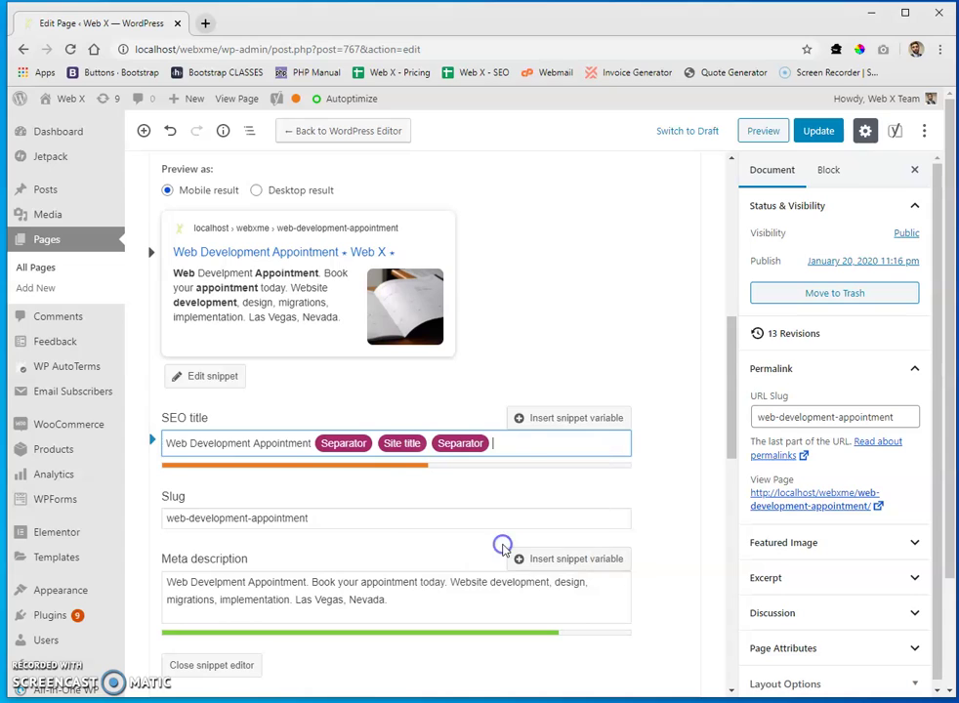
left_click(563, 419)
key("BackSpace")
key("BackSpace")
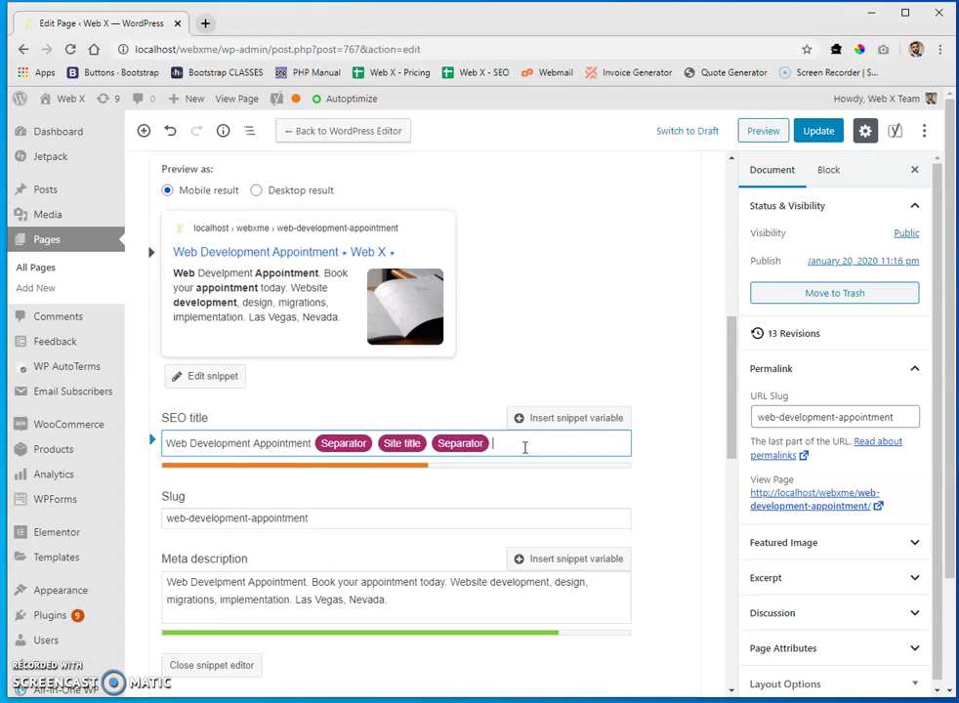
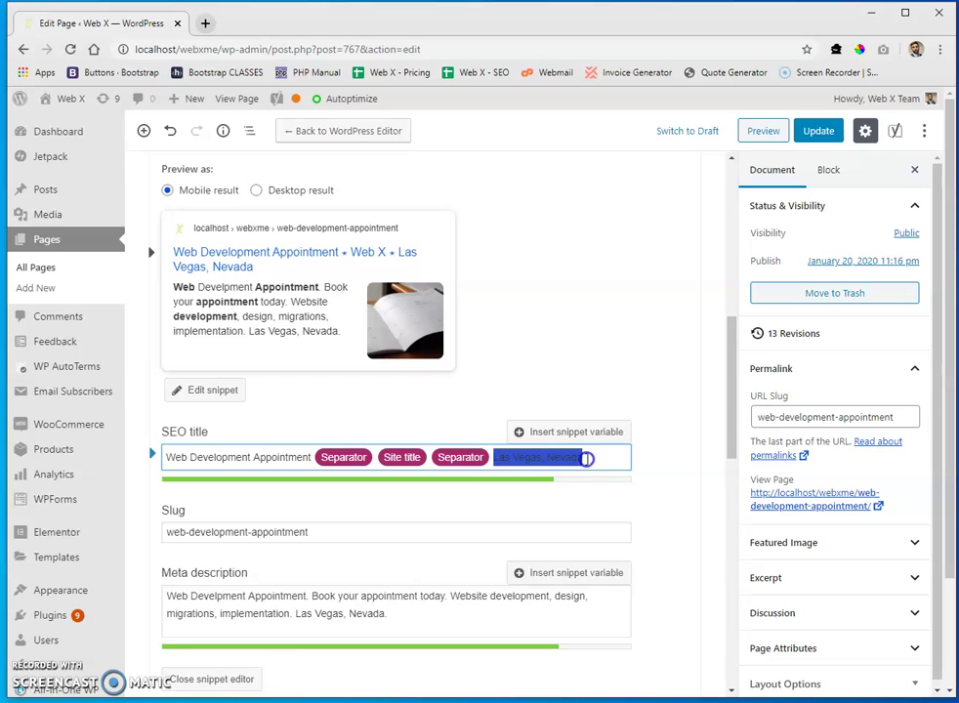
left_click(589, 458)
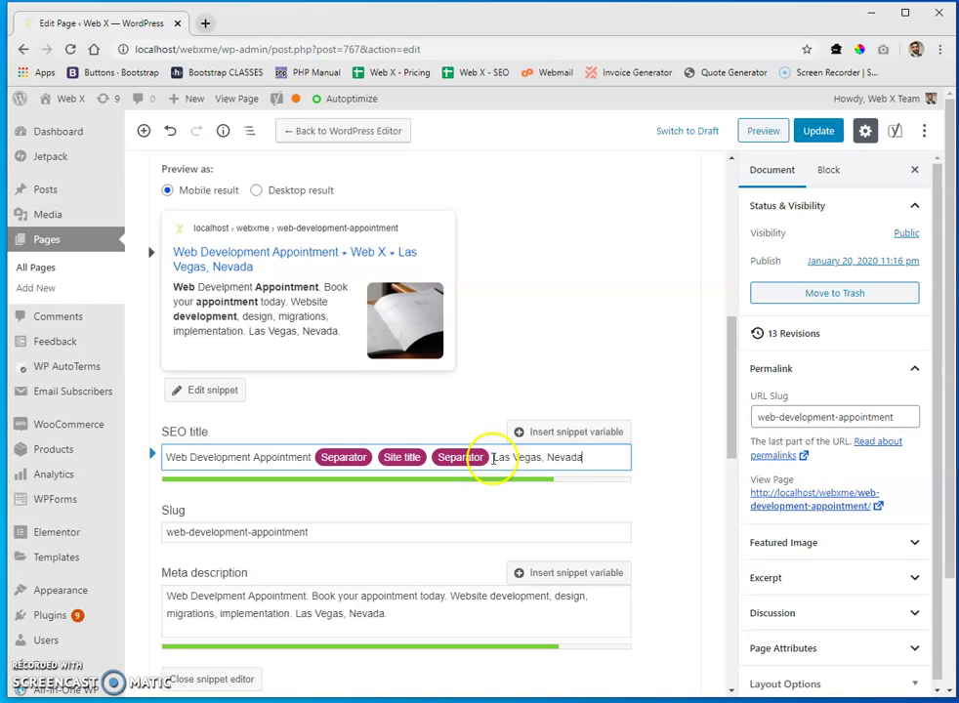
Recheck the SEO analysis results and compare the focus keyphrase with the SEO title, slug and meta description
scroll(498, 430, "down", 2)
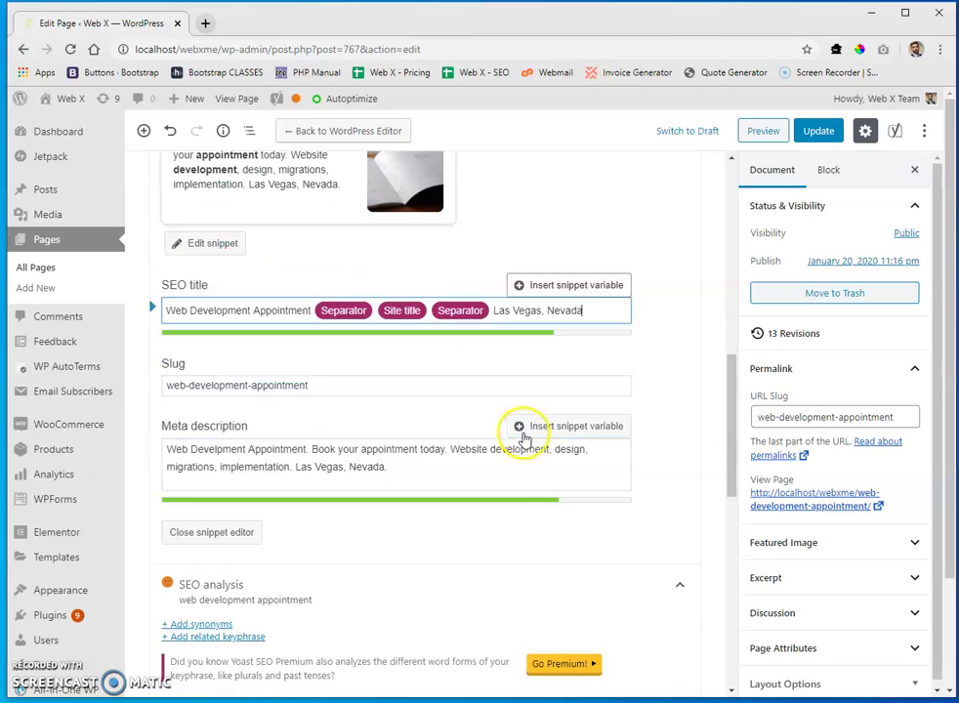
scroll(435, 454, "down", 2)
scroll(391, 474, "down", 4)
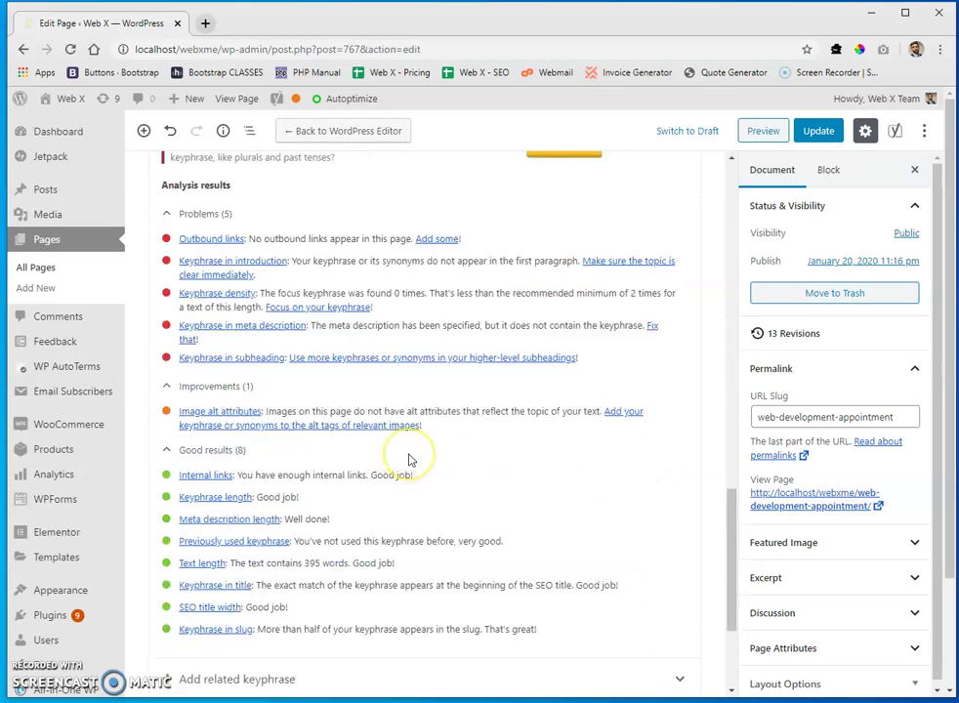
scroll(396, 454, "up", 4)
scroll(293, 435, "up", 3)
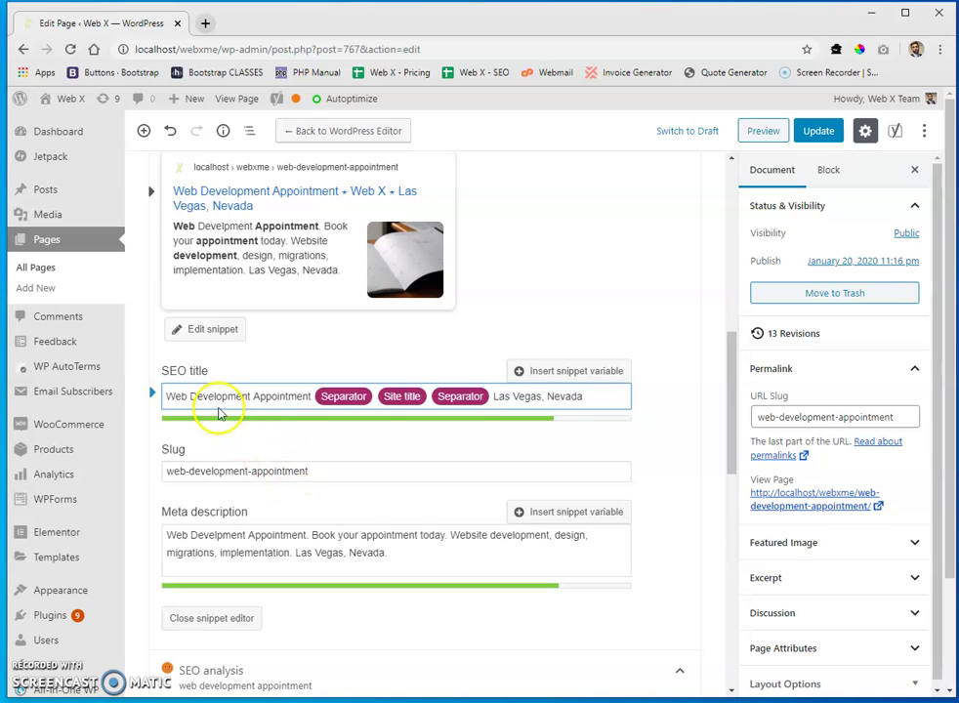
scroll(279, 463, "down", 2)
scroll(282, 465, "up", 4)
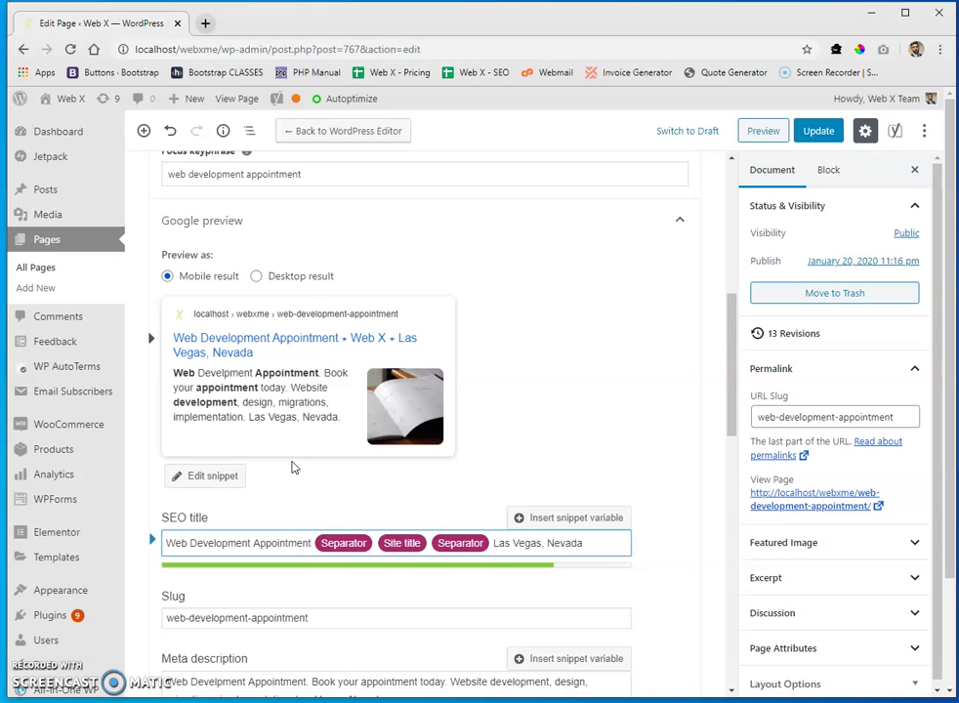
scroll(291, 468, "down", 1)
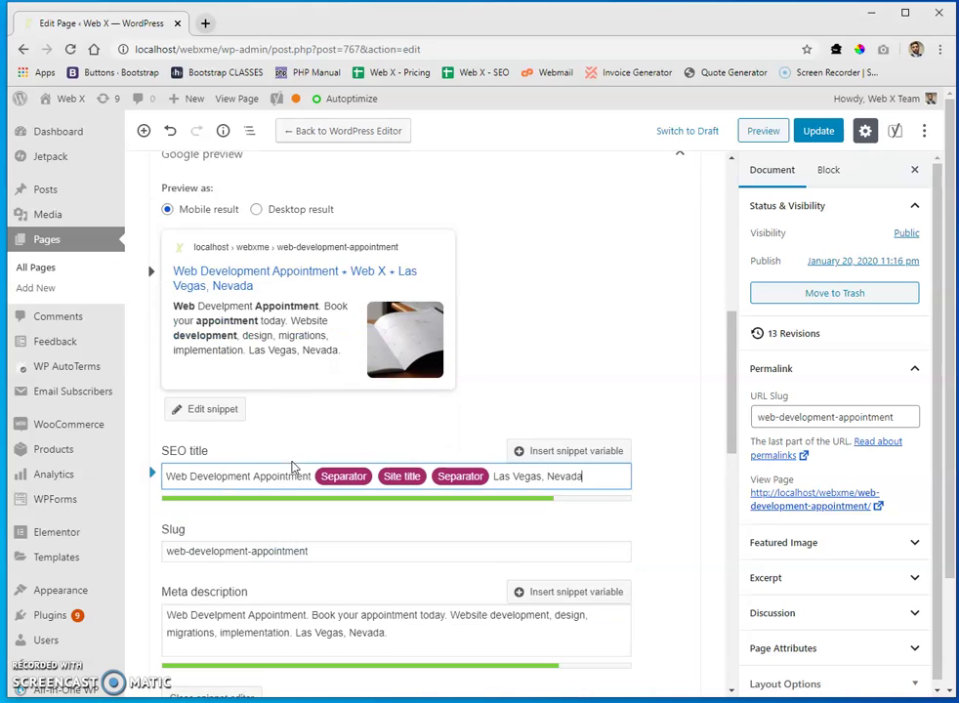
scroll(292, 463, "up", 4)
left_click(191, 469)
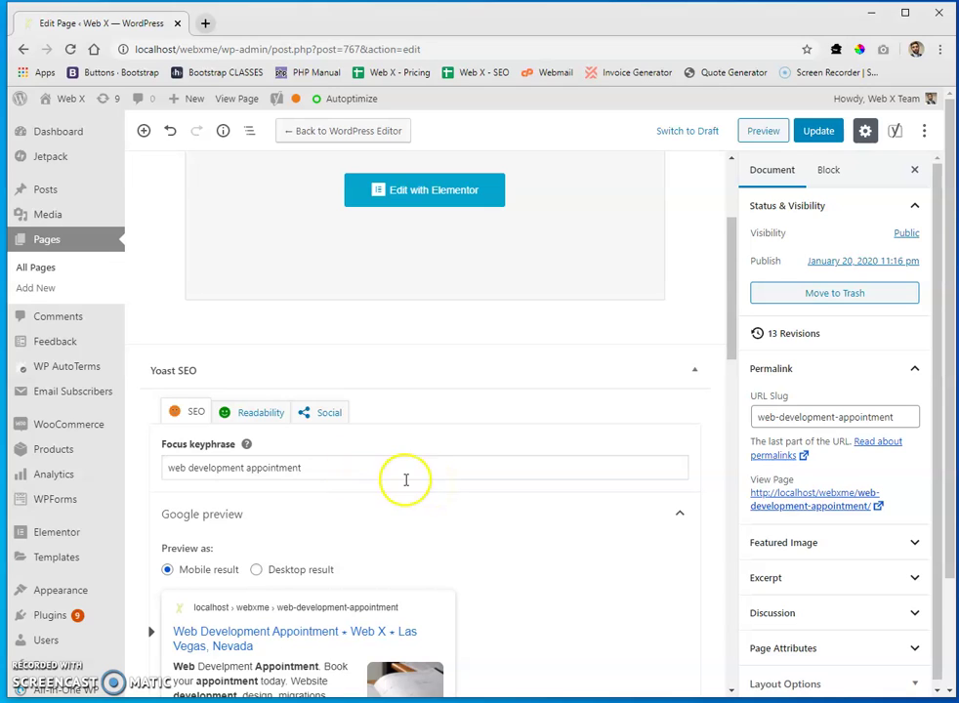
Examine the individual words of the focus keyphrase and review the Google preview, snippet fields and SEO analysis
left_click_drag(248, 467, 313, 467)
left_click(319, 467)
left_click_drag(167, 467, 243, 468)
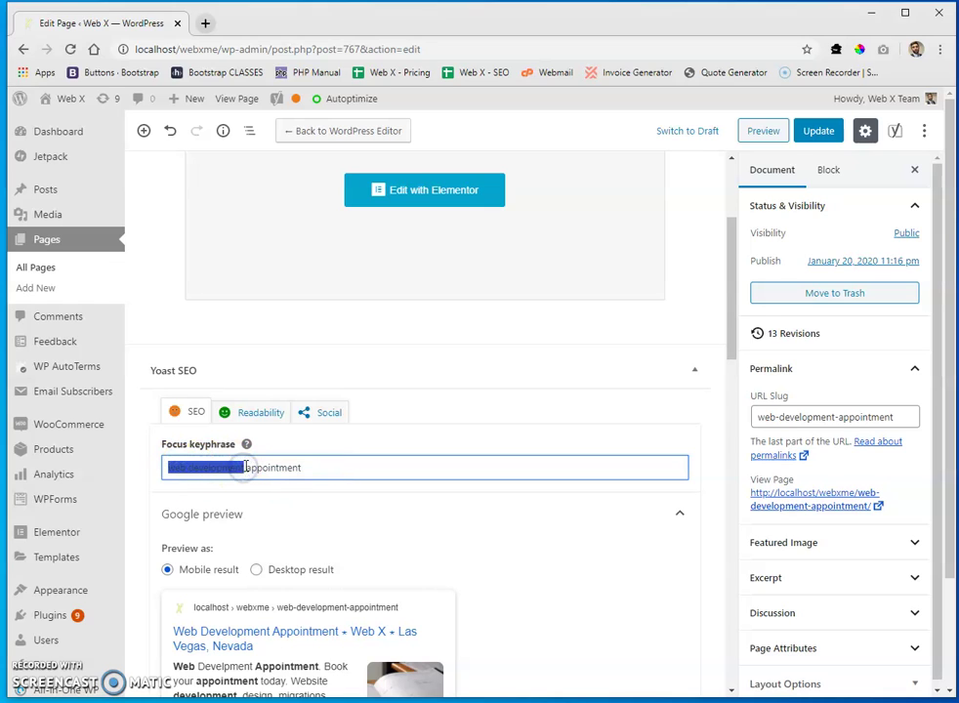
left_click(244, 468)
left_click(319, 476)
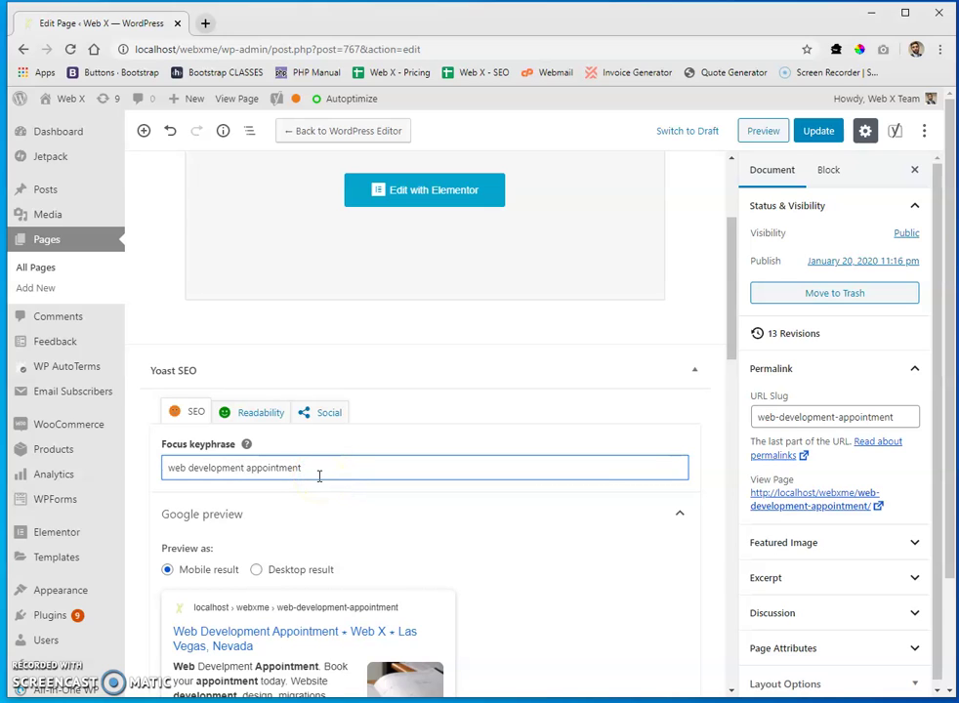
scroll(406, 437, "down", 4)
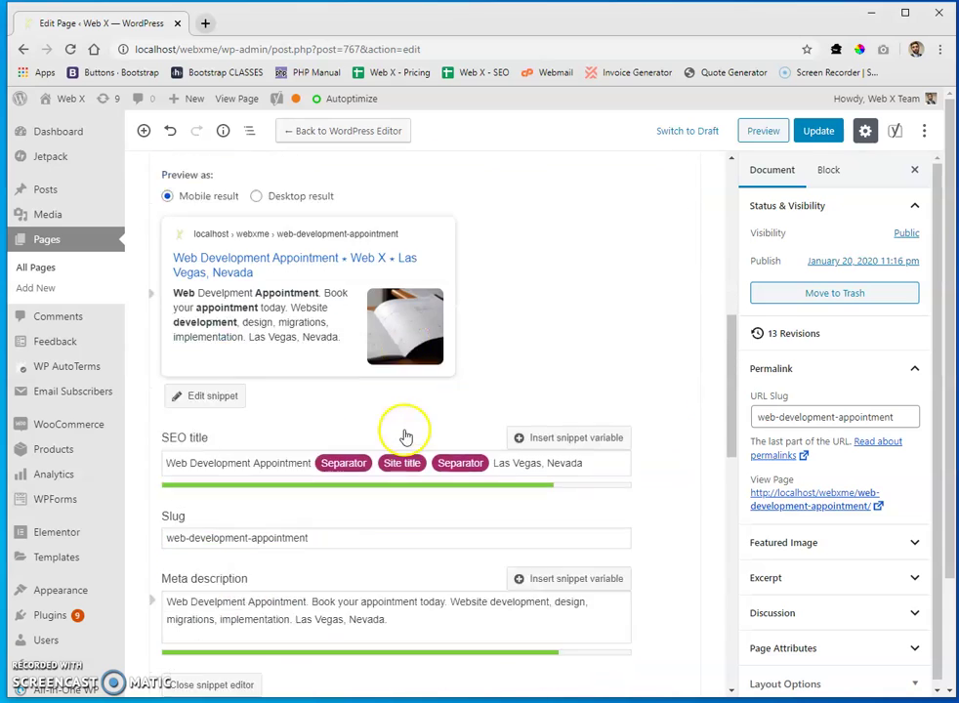
scroll(406, 437, "down", 1)
scroll(406, 435, "down", 4)
scroll(379, 410, "up", 2)
scroll(384, 420, "down", 4)
scroll(381, 360, "up", 4)
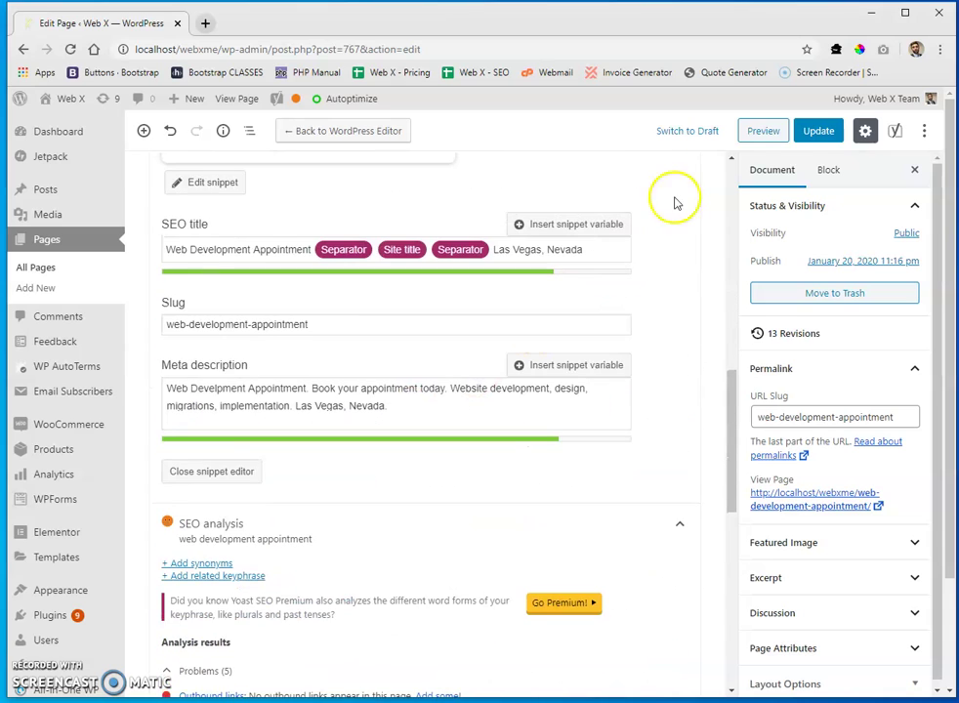
Update the page and review the problems and improvements listed in the SEO analysis results
left_click(814, 129)
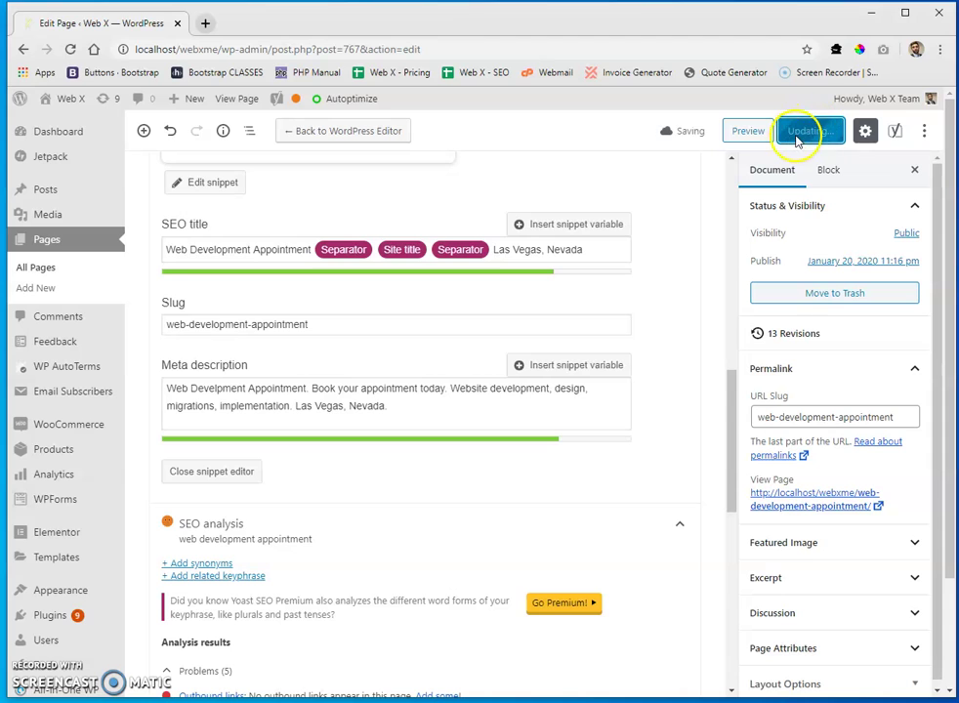
scroll(610, 346, "up", 2)
scroll(605, 357, "up", 1)
scroll(604, 365, "down", 10)
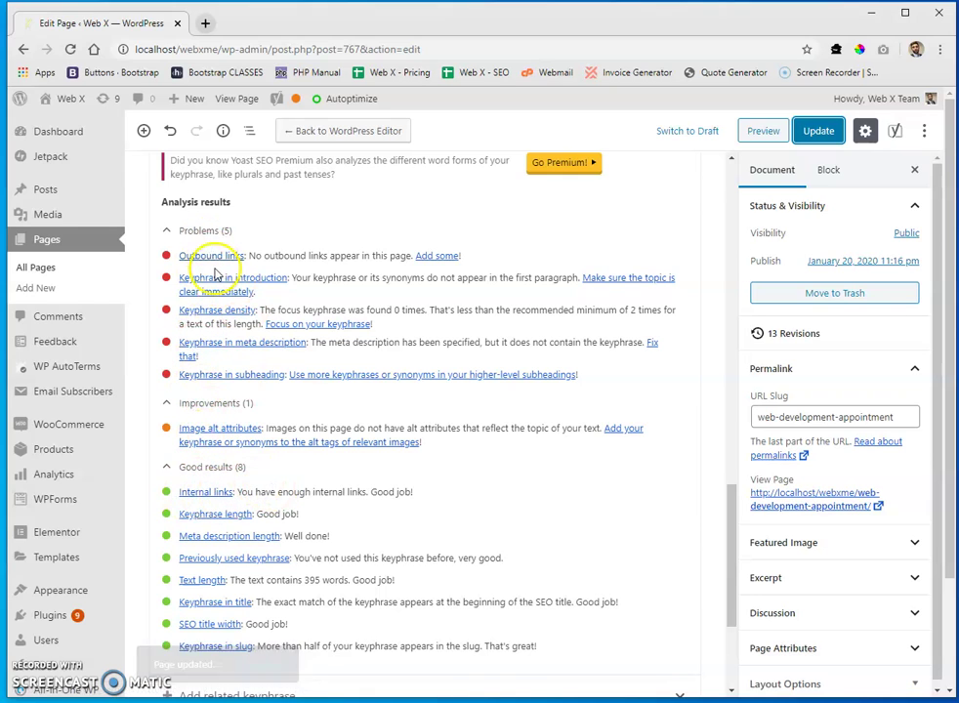
scroll(311, 522, "up", 1)
scroll(323, 519, "up", 15)
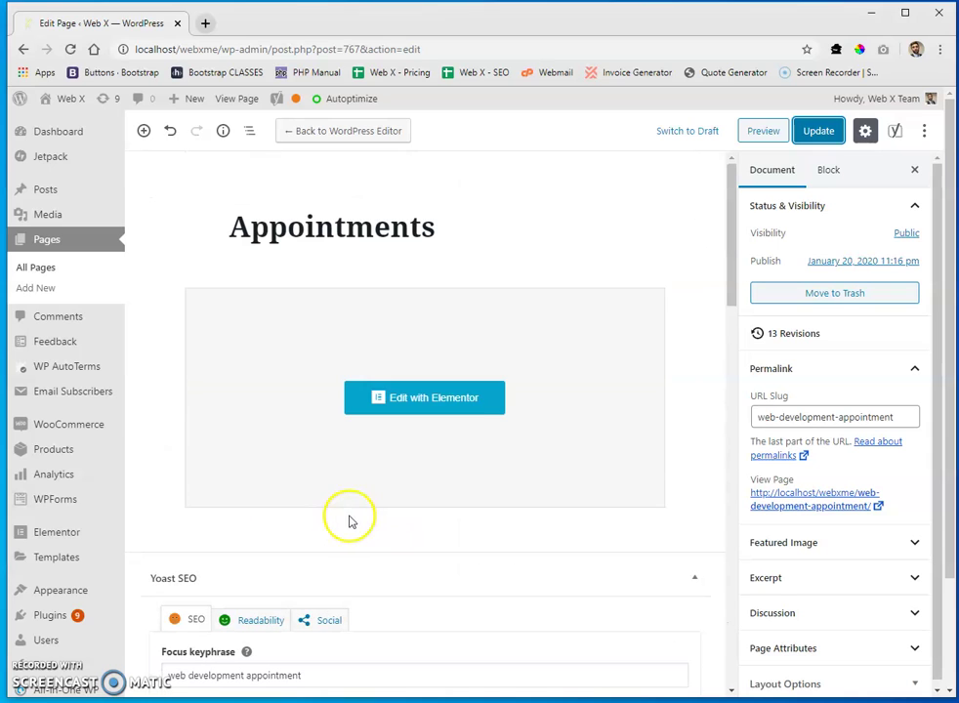
Open the Appointments page for editing in Elementor
left_click(418, 398)
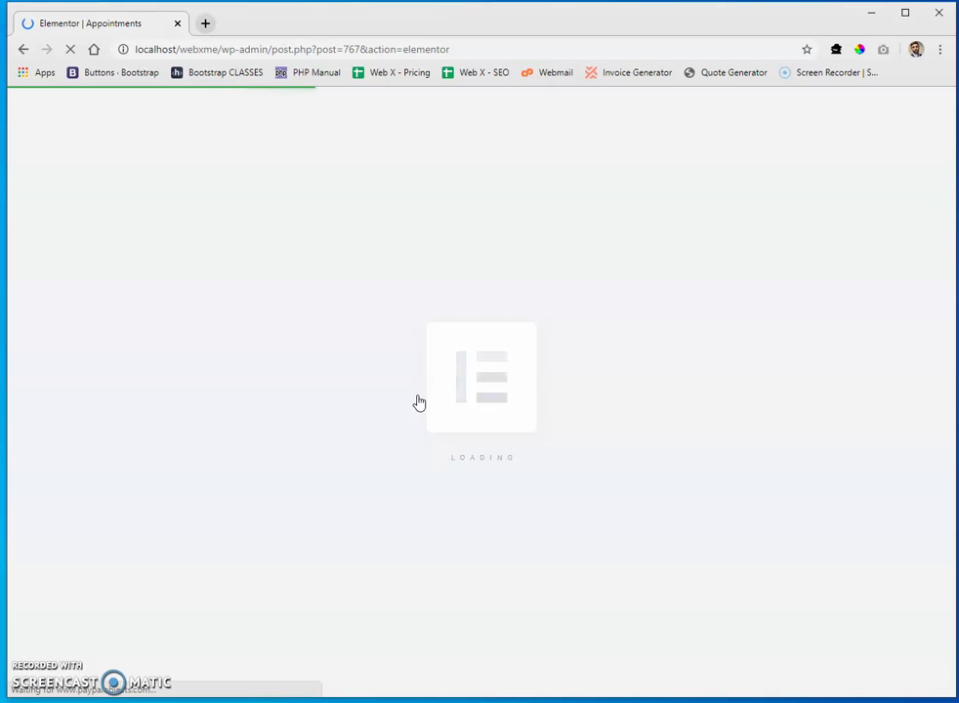
left_click(597, 420)
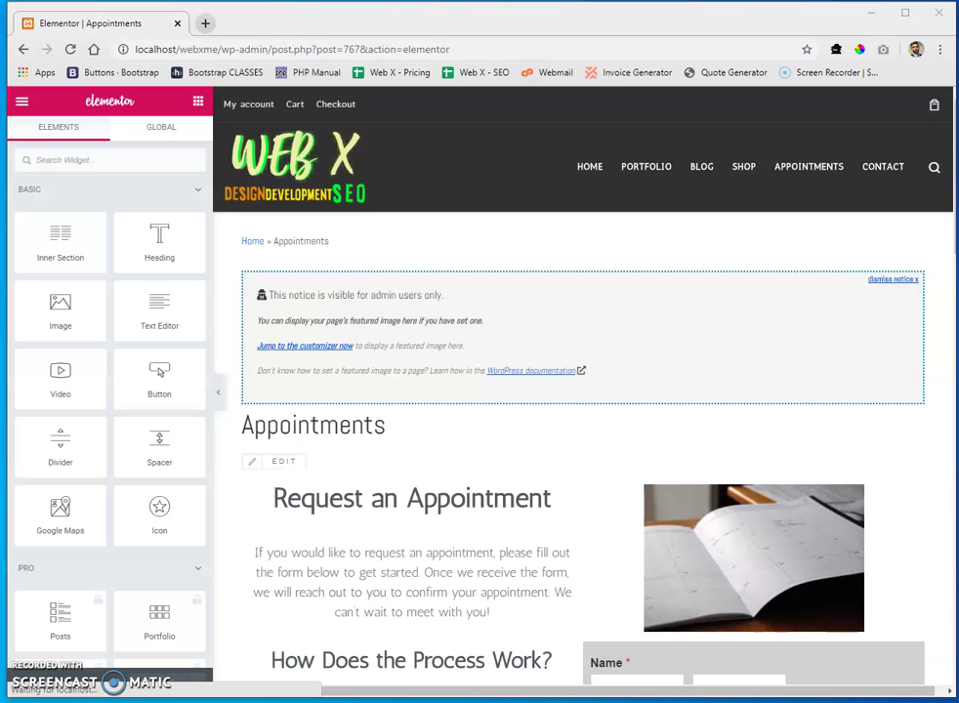
left_click(519, 478)
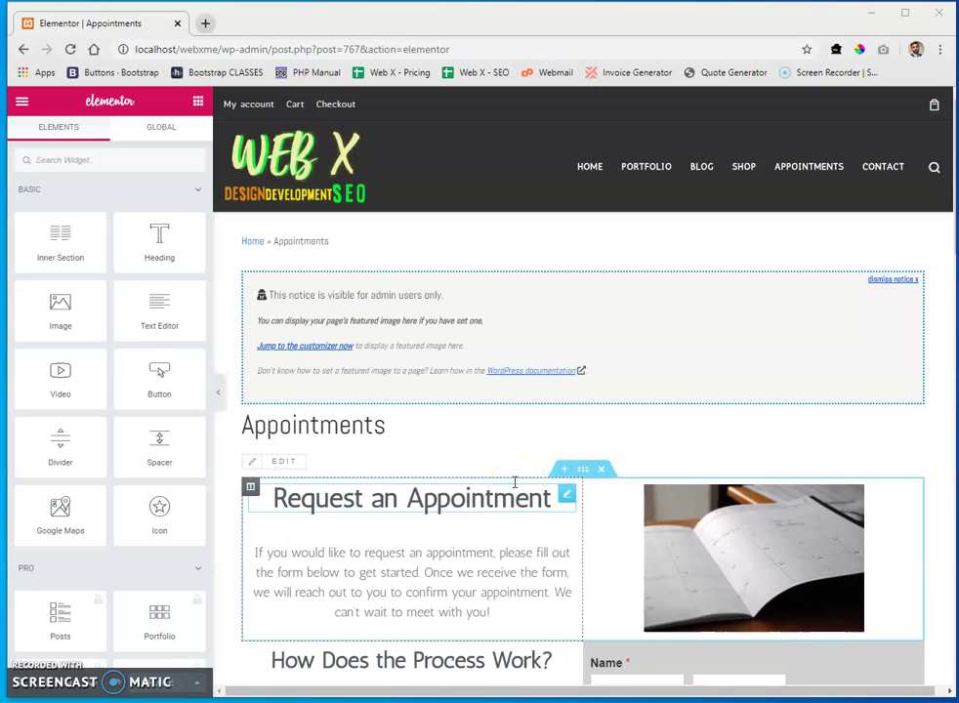
left_click(541, 419)
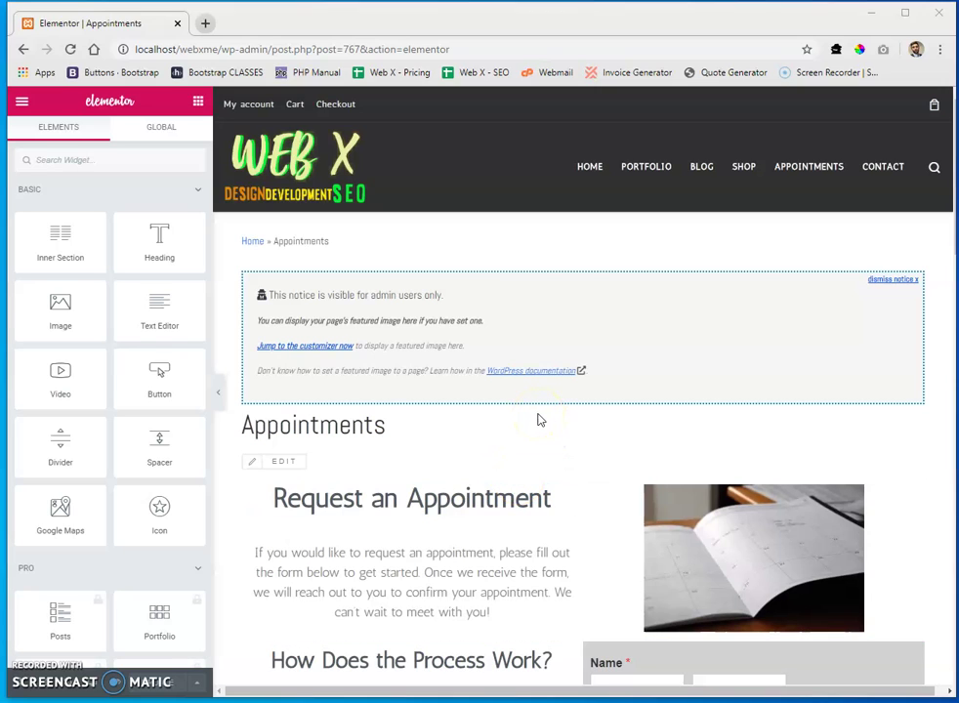
Review the page's content down to the footer, expanding Steps 2, 3 and 4 under "How Does the Process Work?"
scroll(539, 420, "down", 3)
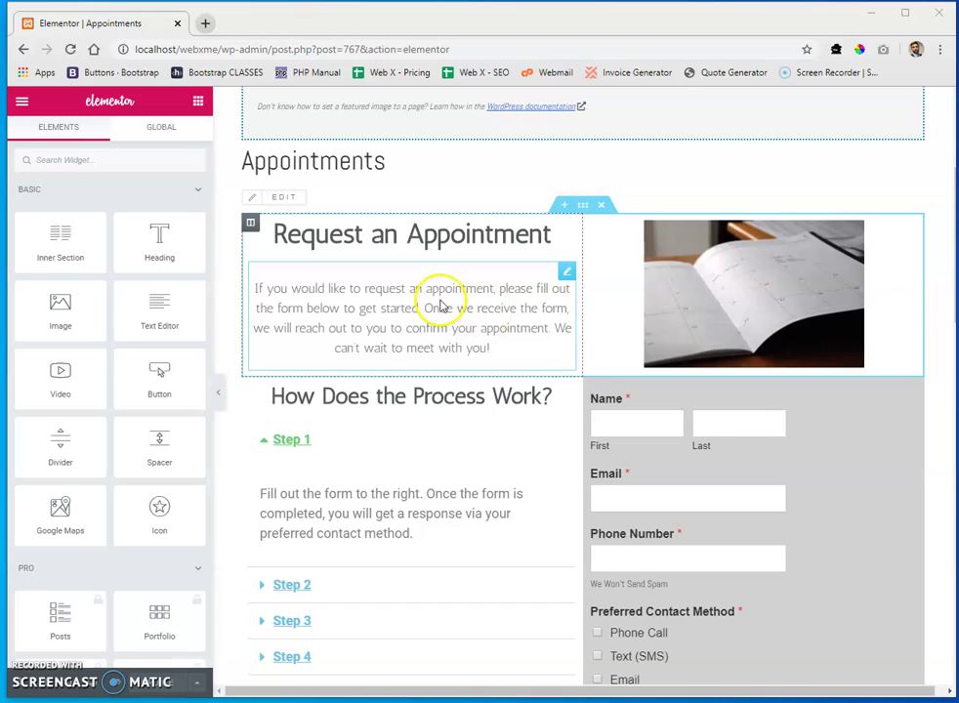
scroll(436, 316, "down", 4)
scroll(492, 360, "down", 8)
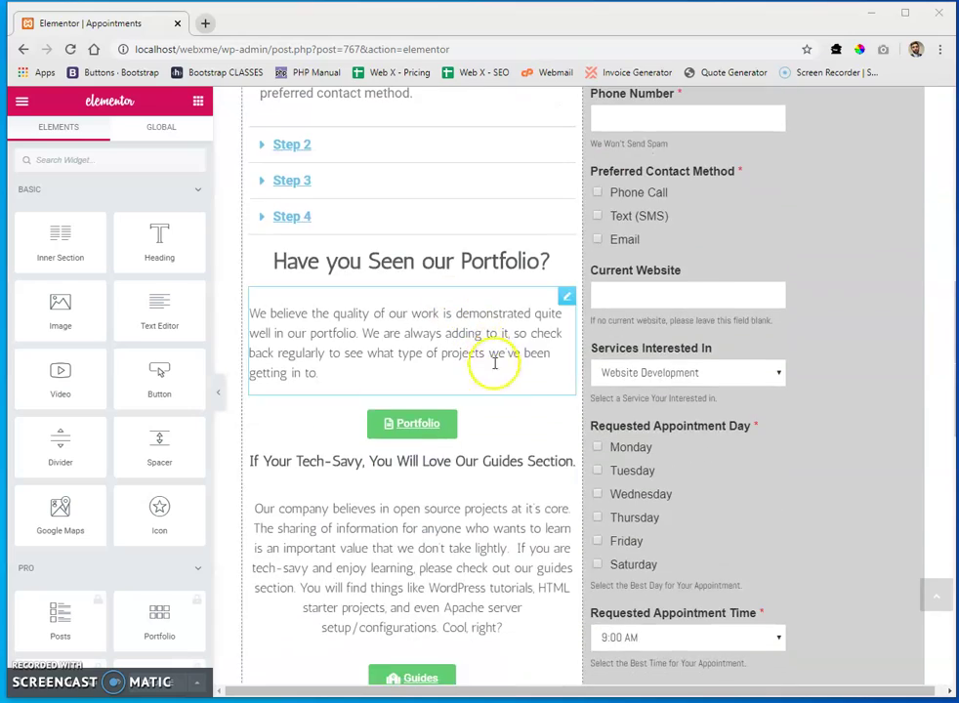
scroll(527, 397, "up", 6)
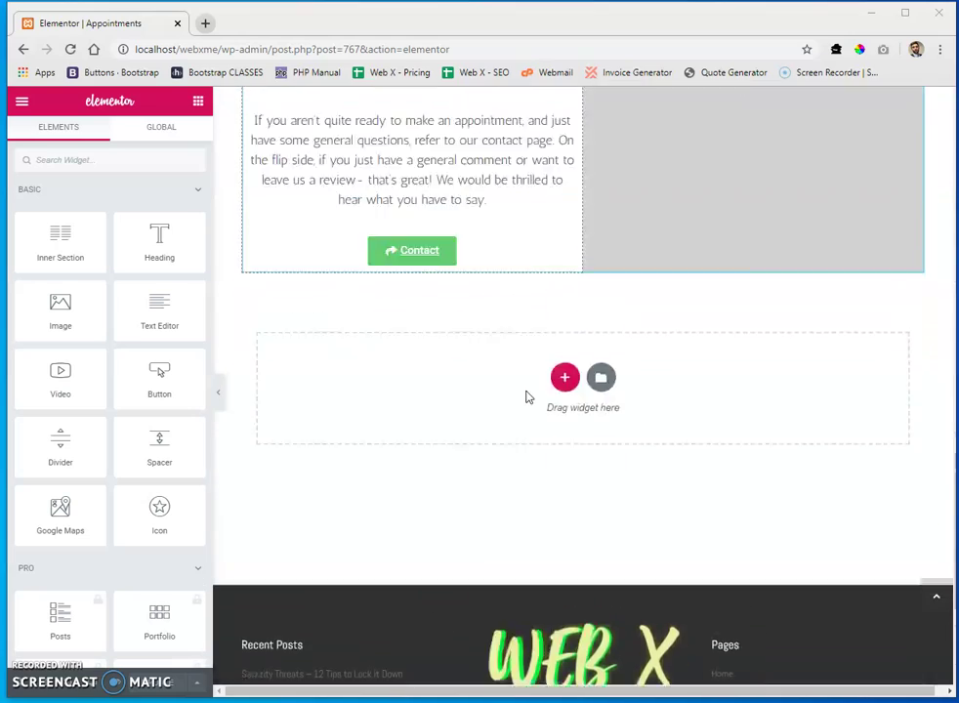
scroll(457, 506, "up", 4)
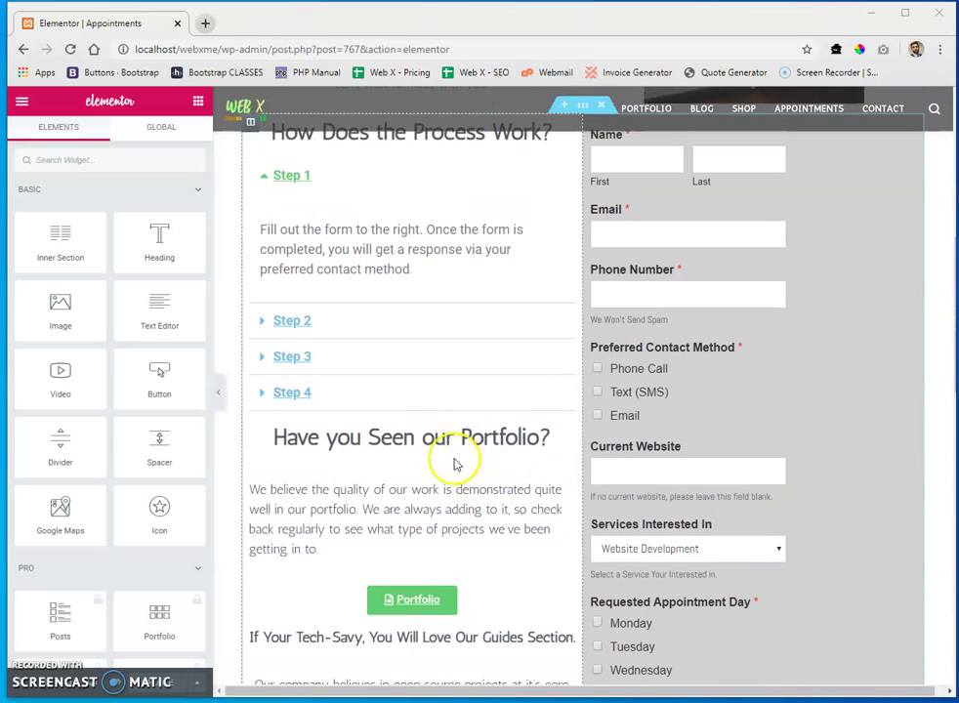
left_click(274, 321)
left_click(279, 443)
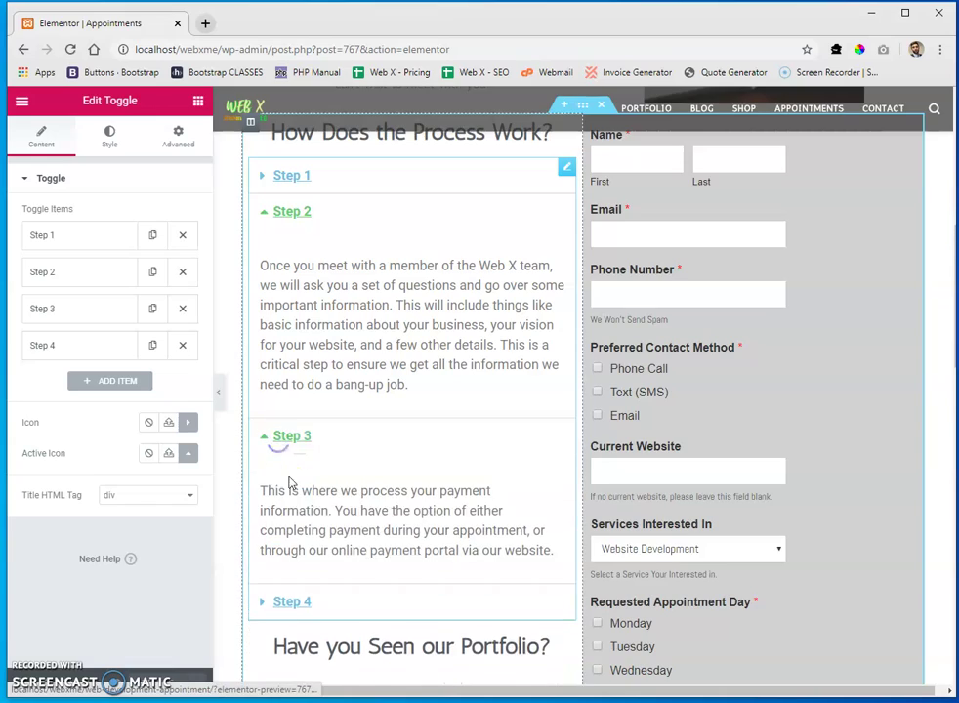
scroll(279, 524, "down", 1)
left_click(278, 522)
scroll(396, 444, "up", 4)
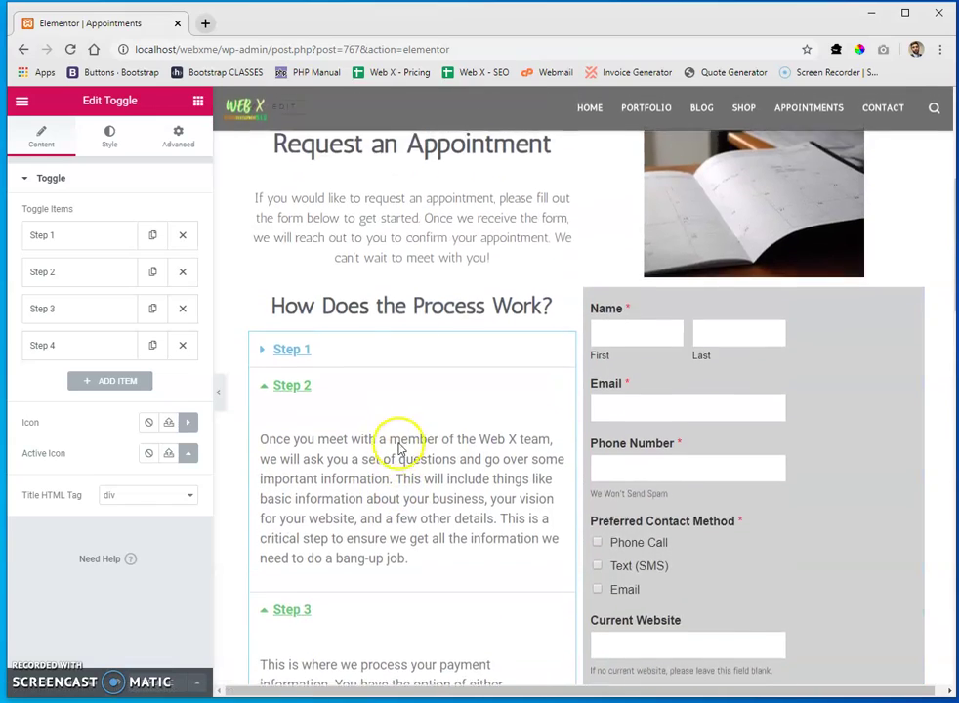
Append "If you would like to know more about our company here in Las Vegas" to the paragraph under "Request an Appointment"
left_click(567, 276)
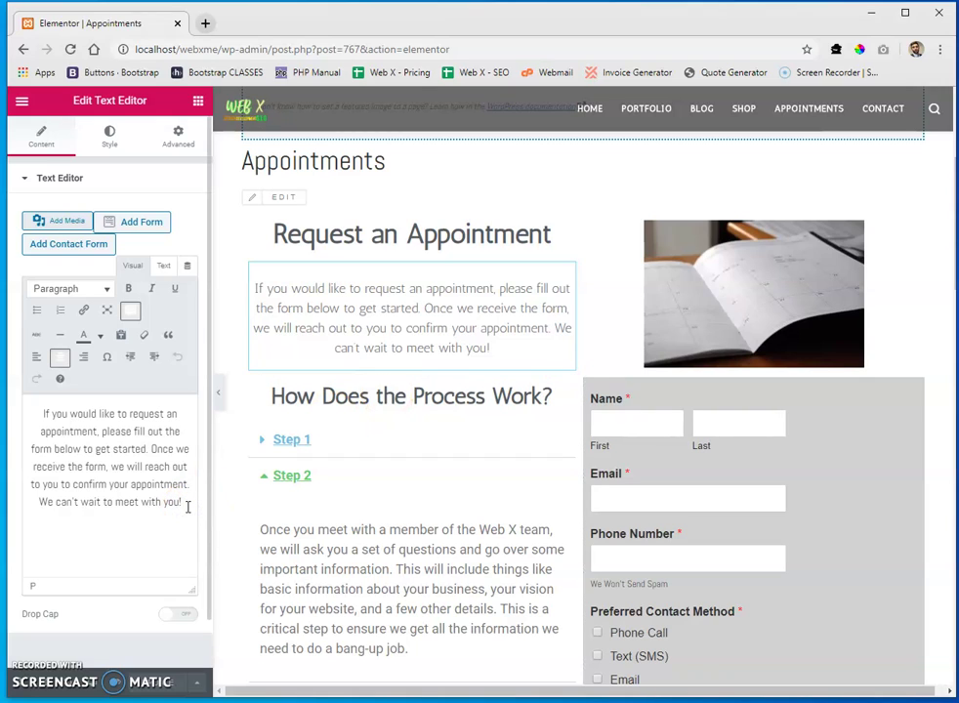
type("If you would like to know more about our company here in ")
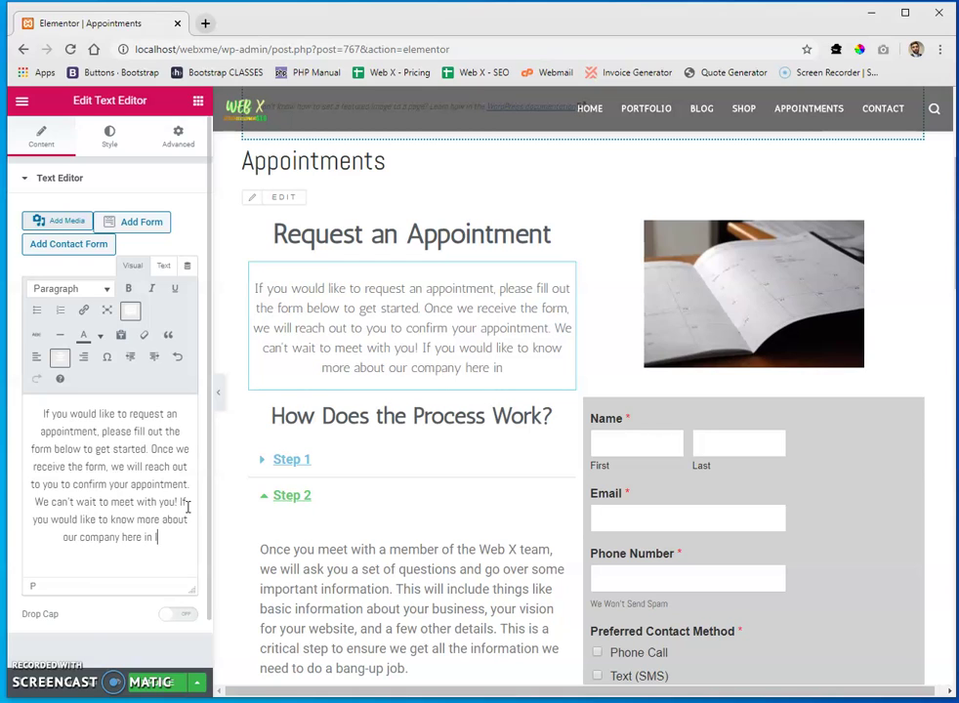
type("Las Vegas")
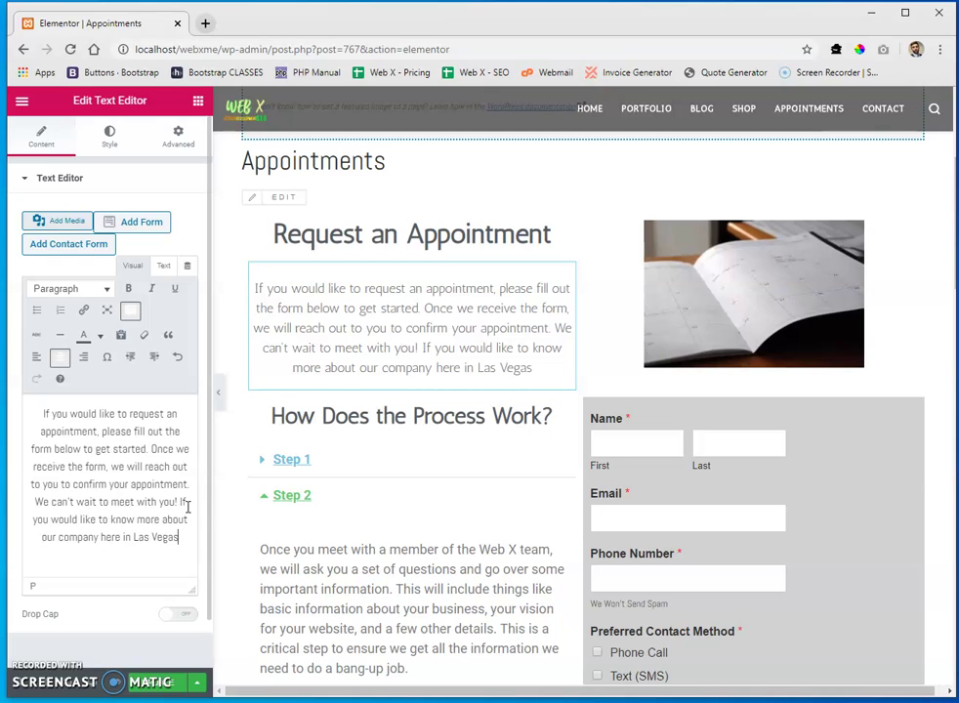
left_click_drag(134, 537, 181, 535)
left_click(181, 536)
left_click(180, 542)
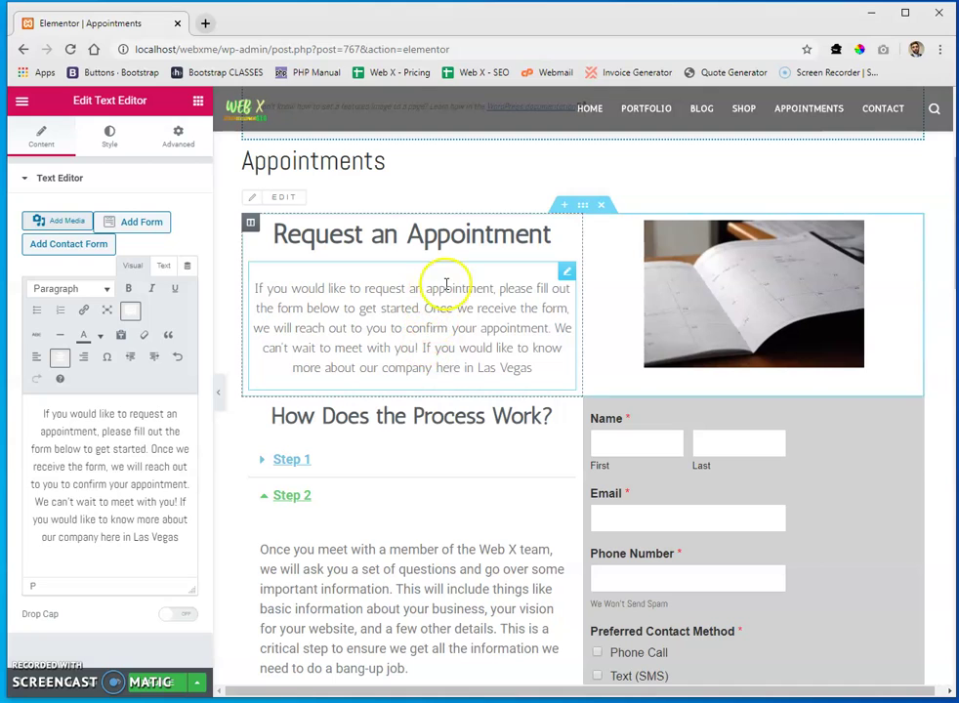
End the added Las Vegas sentence with "click here."
left_click(185, 538)
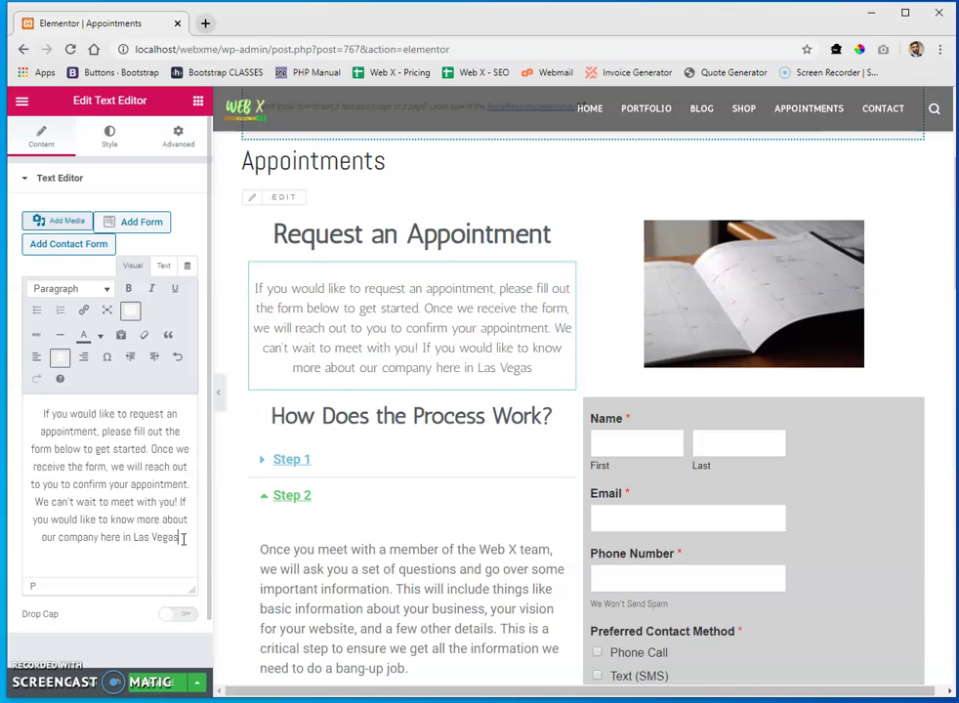
type(".")
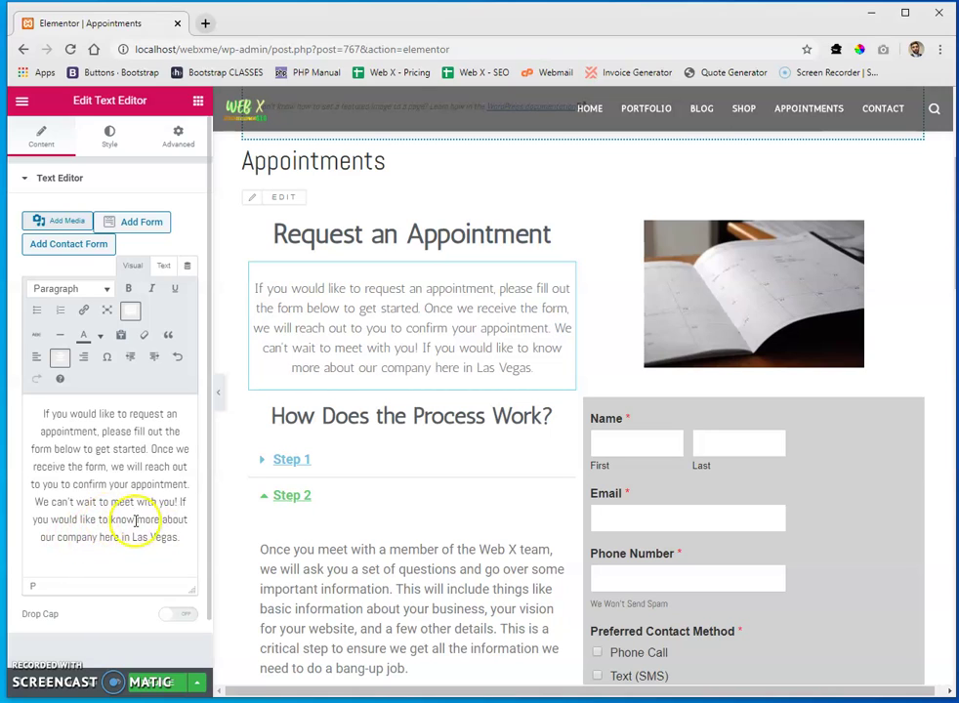
key("BackSpace")
type("click here.")
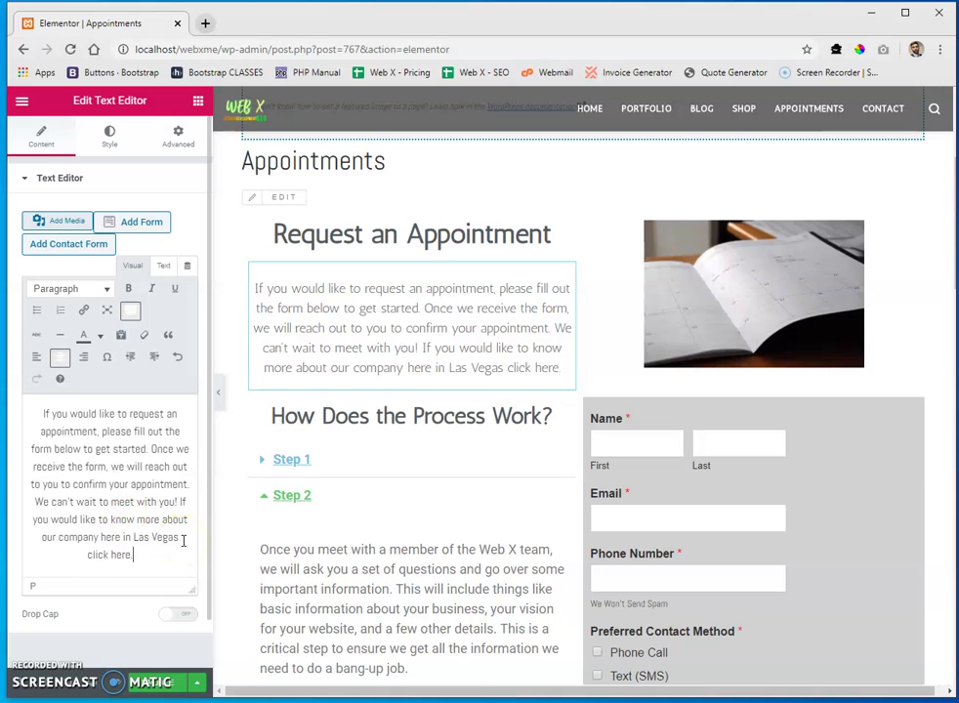
Link the words "click here" in the intro paragraph to localhost/webxme/contact/
left_click_drag(87, 554, 131, 555)
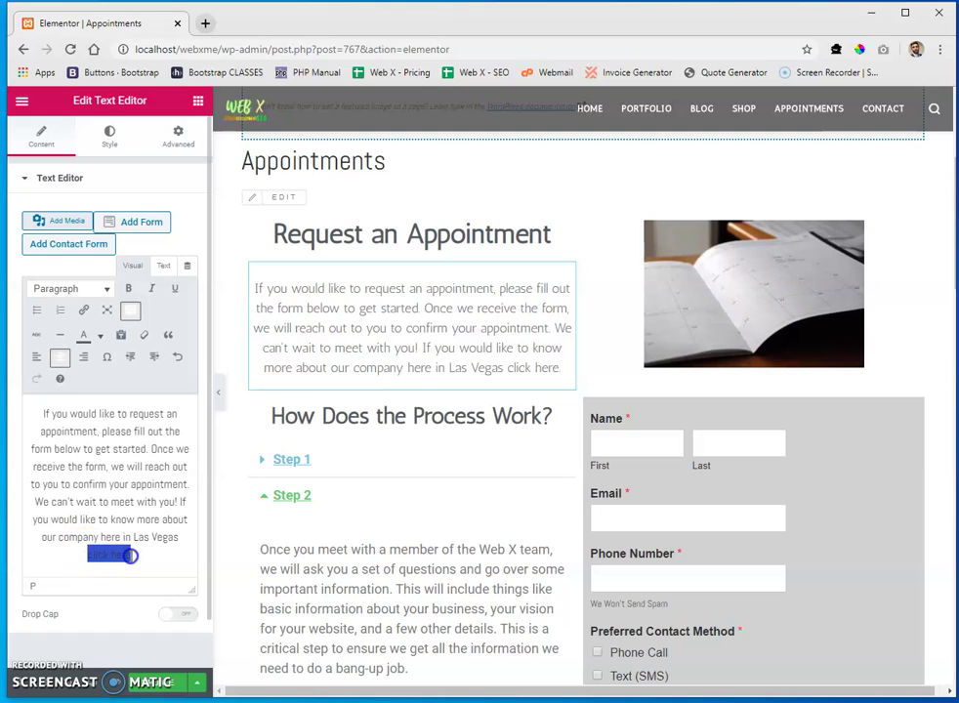
left_click(83, 311)
type("localhost/webx")
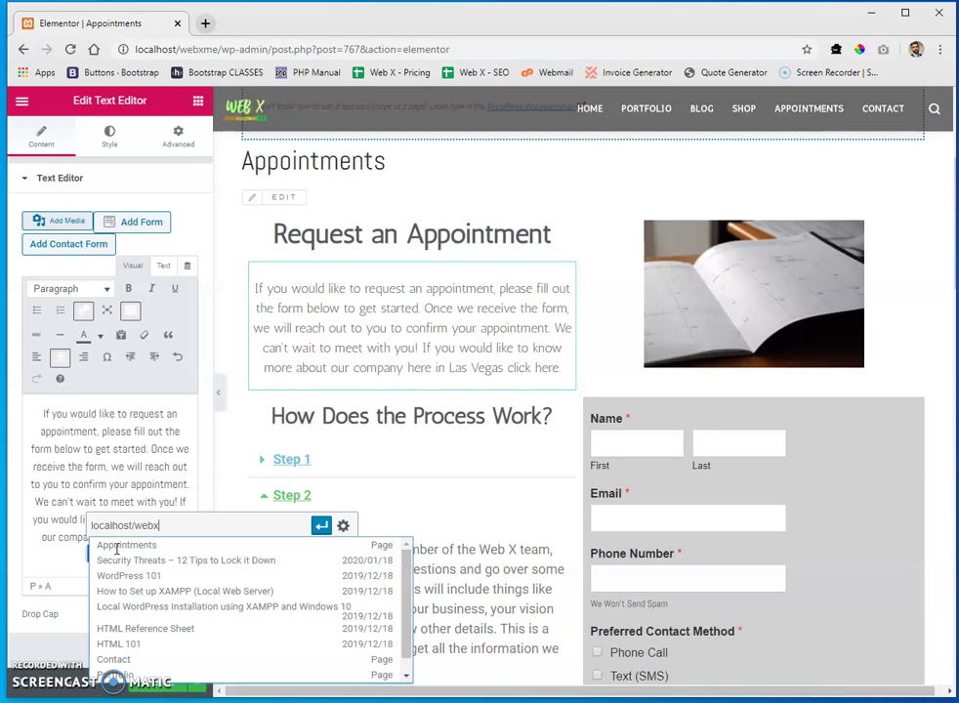
type("me/cont")
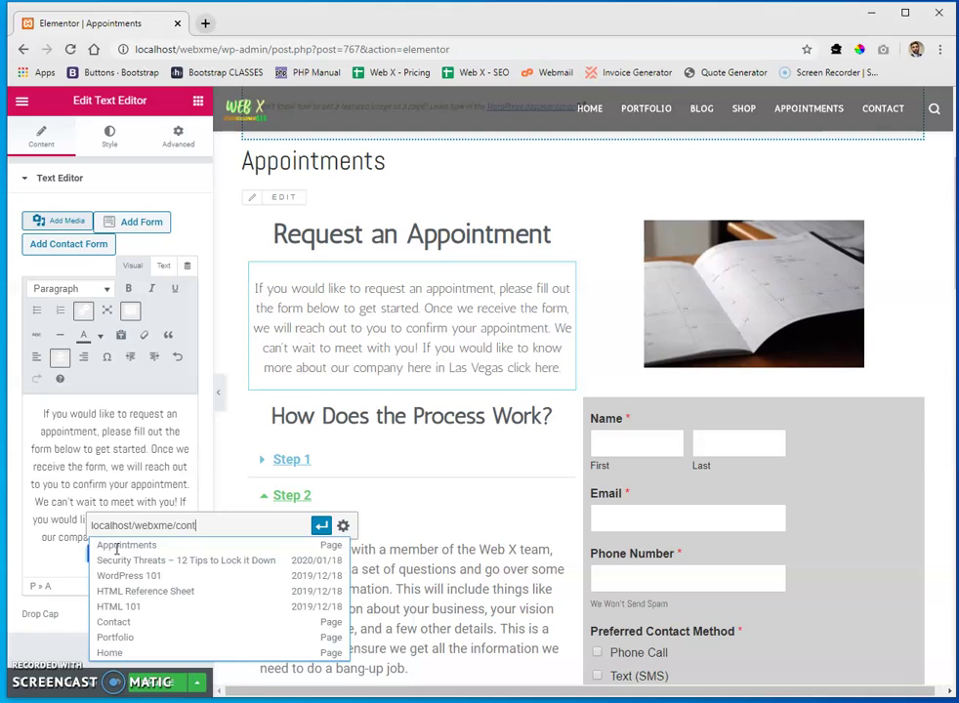
key("Escape")
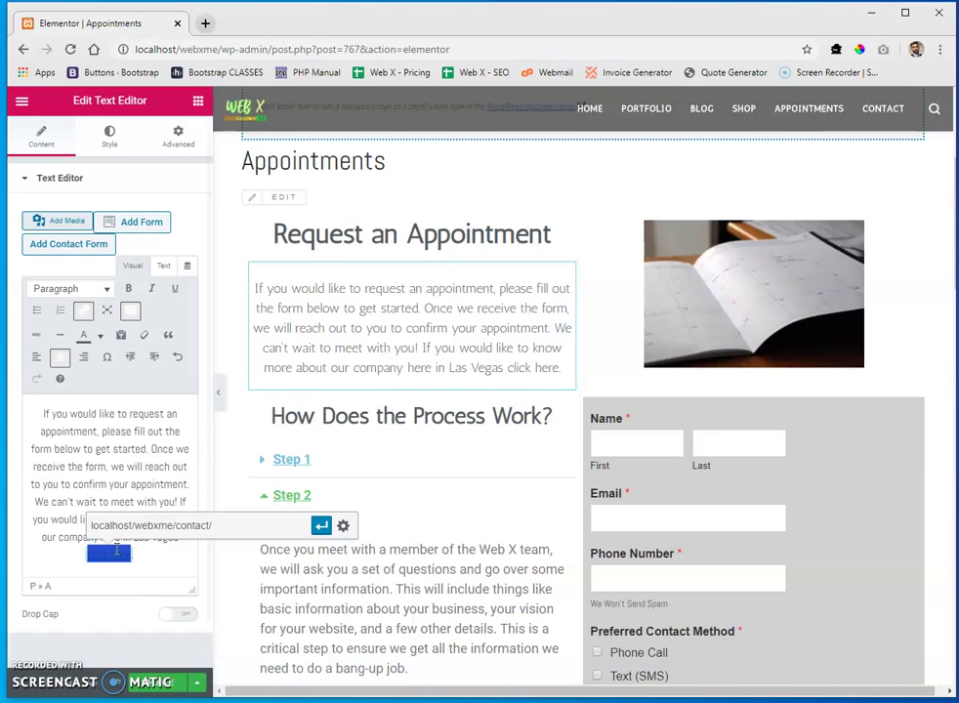
left_click(320, 526)
left_click(136, 554)
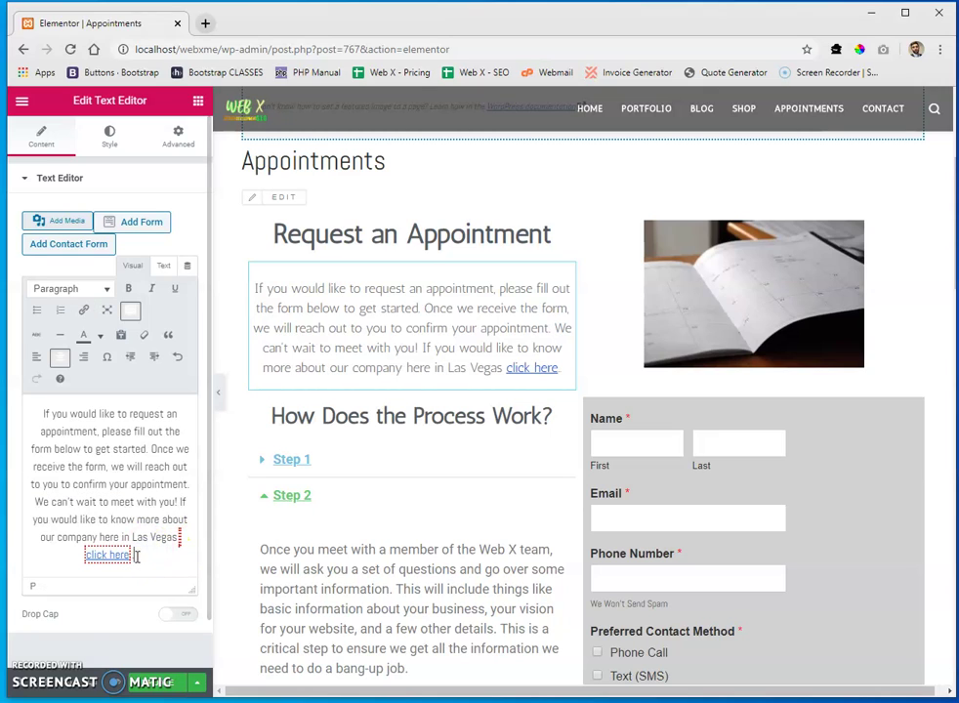
left_click(117, 557)
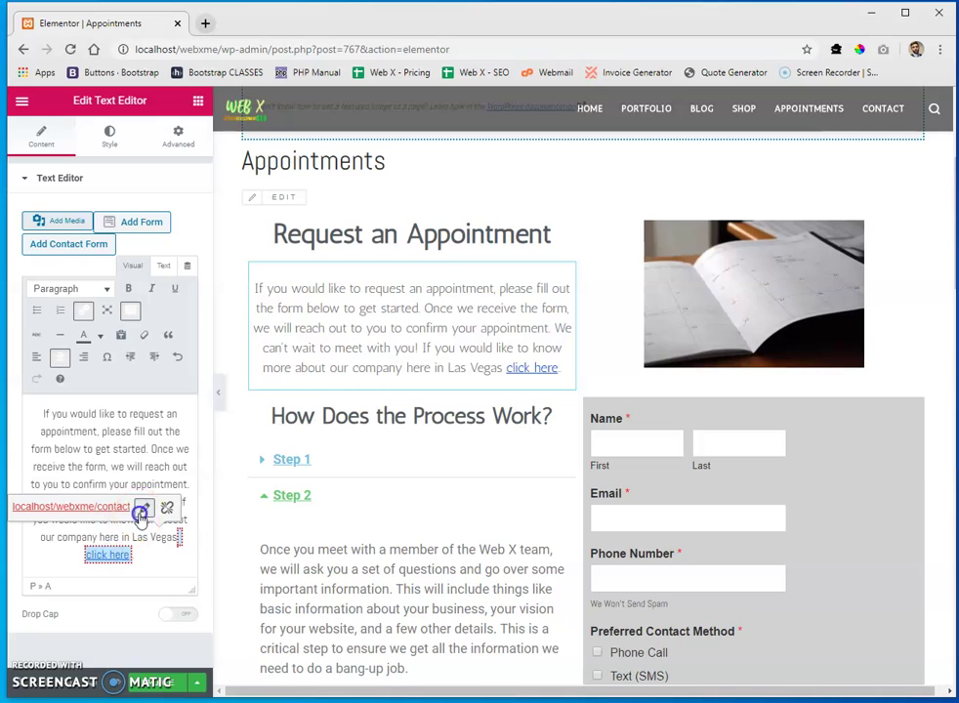
left_click(142, 509)
type("https:")
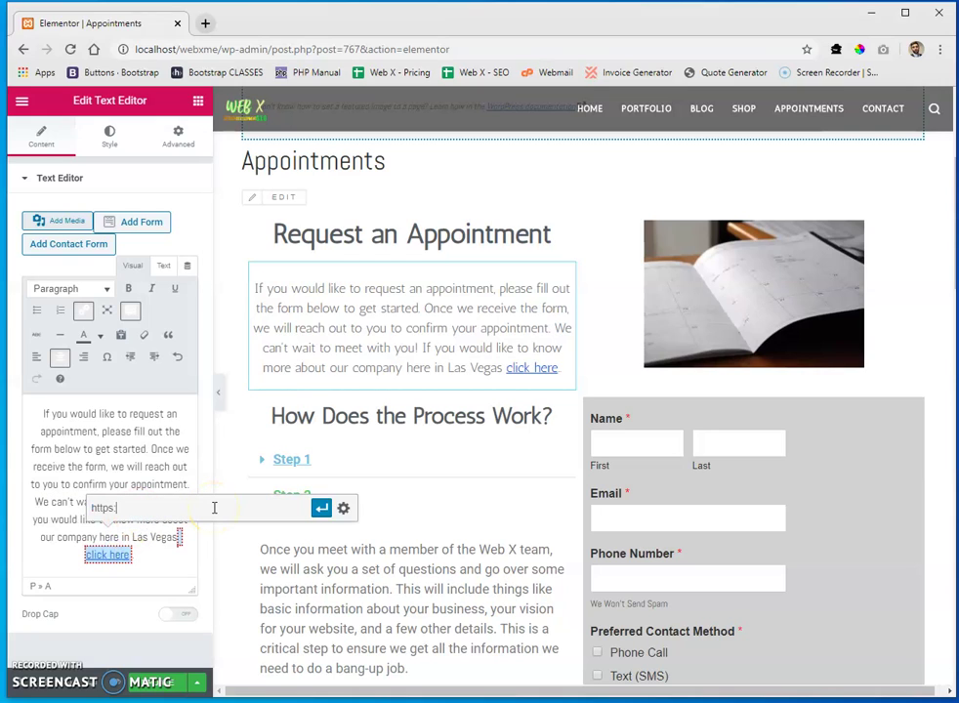
type("//yourdomain.com/contact")
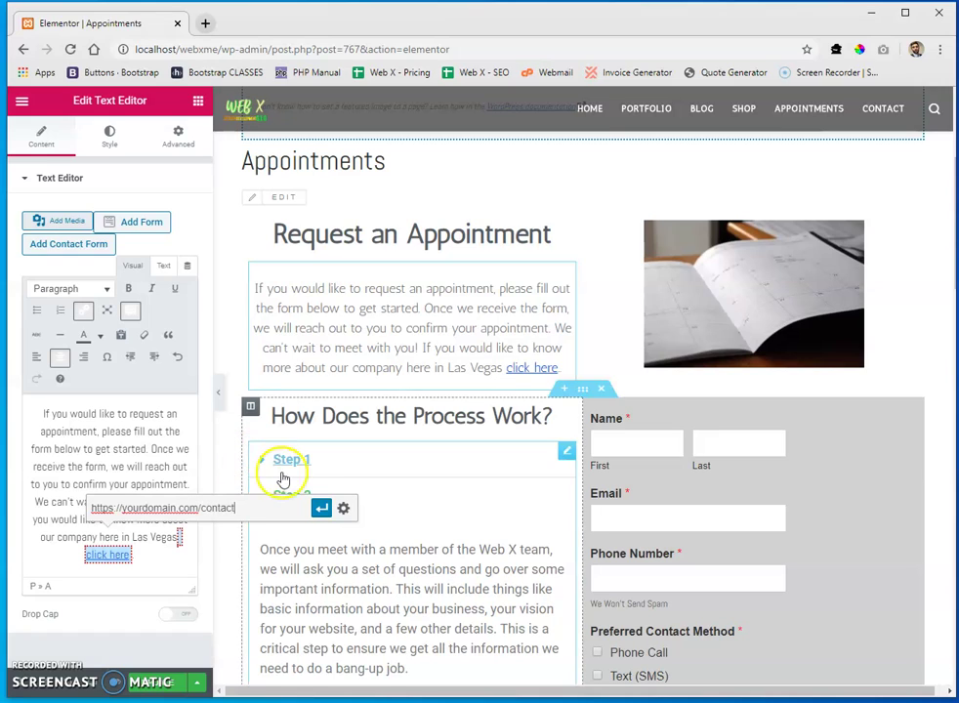
left_click(321, 508)
left_click(153, 554)
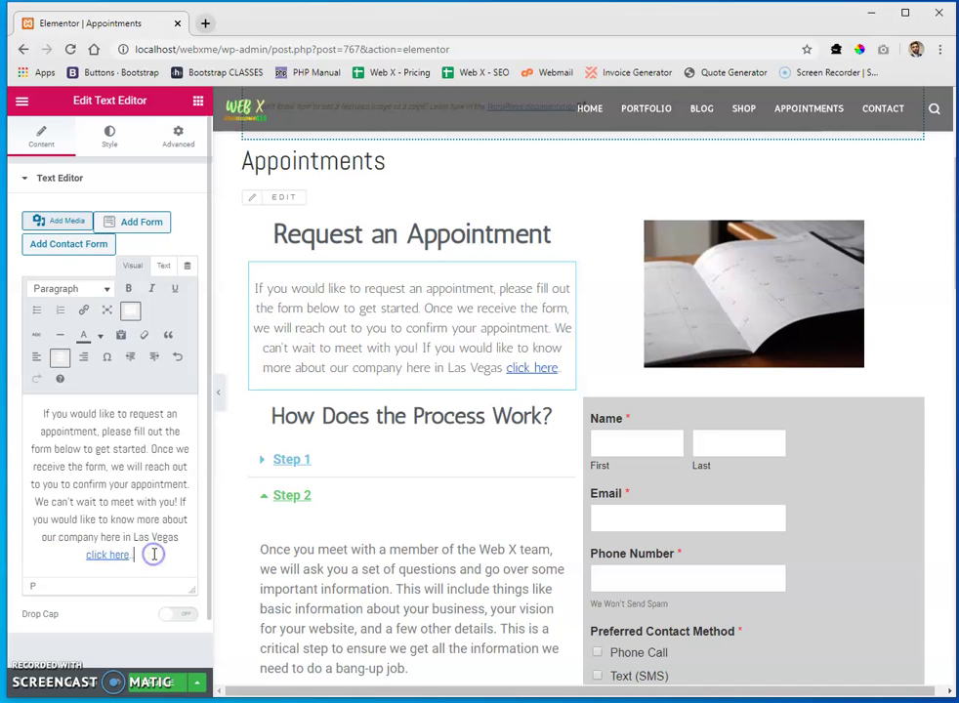
type(".")
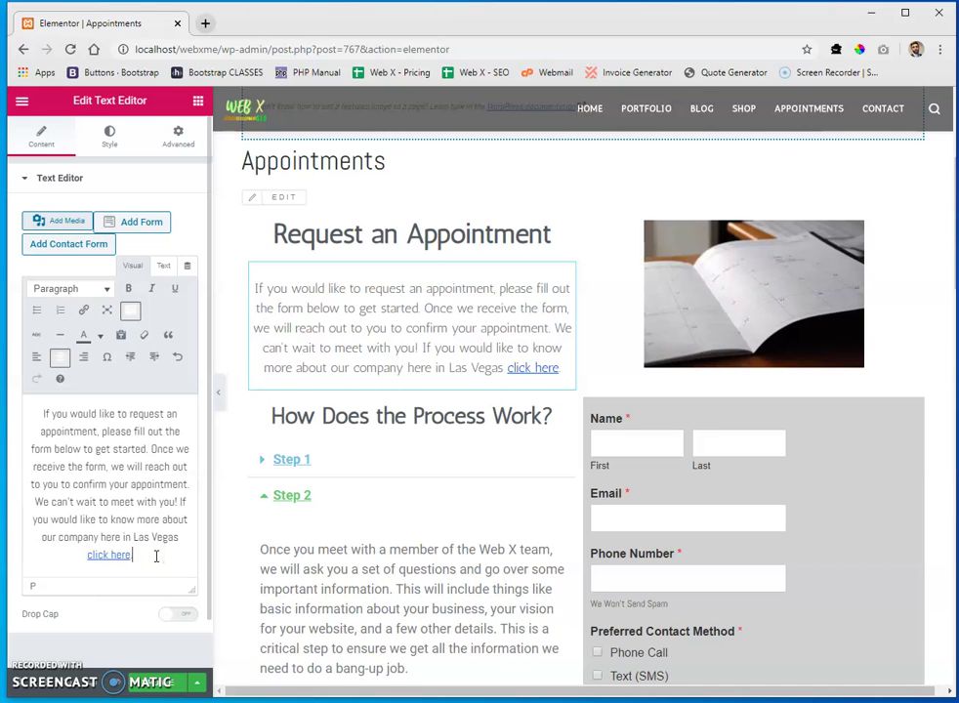
scroll(392, 424, "down", 6)
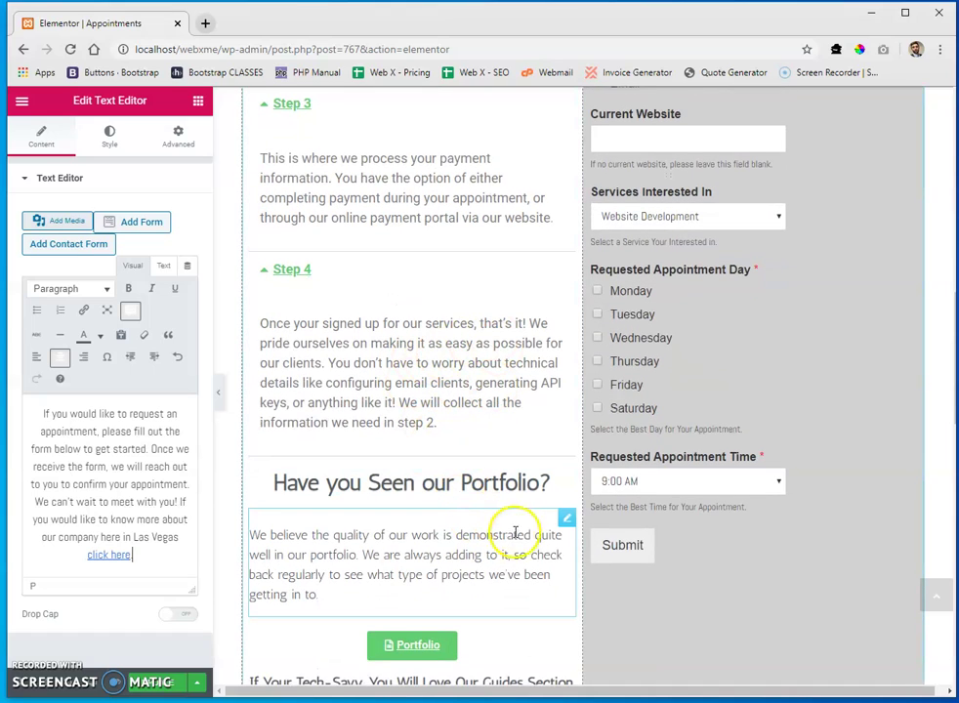
Append "To view our portfolio, please visit this section of our website." to the paragraph under "Have you Seen our Portfolio?"
left_click(250, 543)
left_click(117, 501)
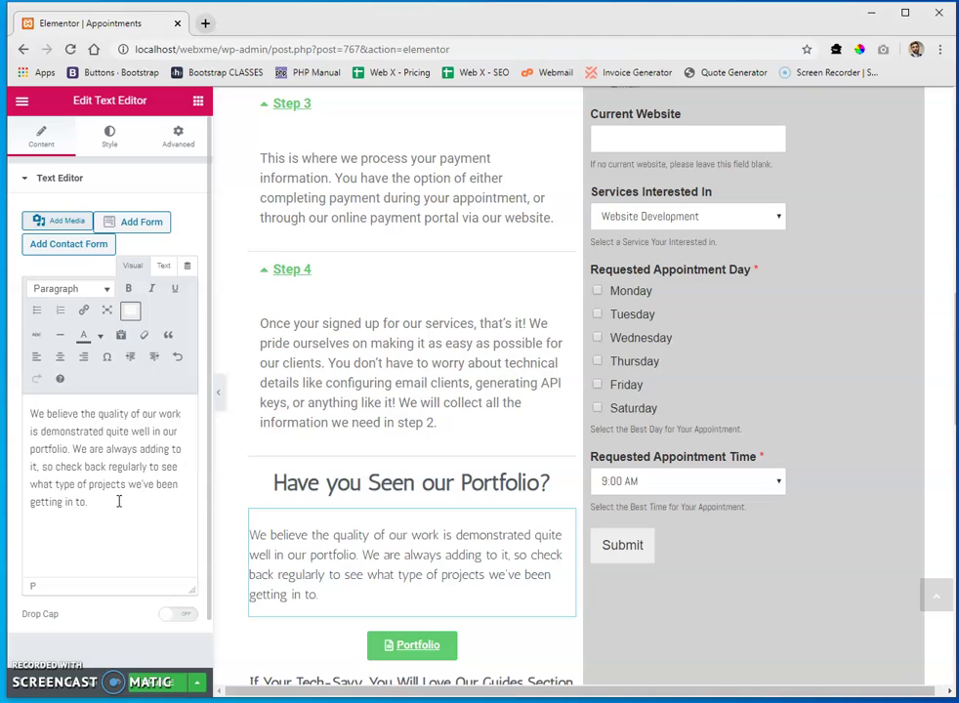
type("To view our por")
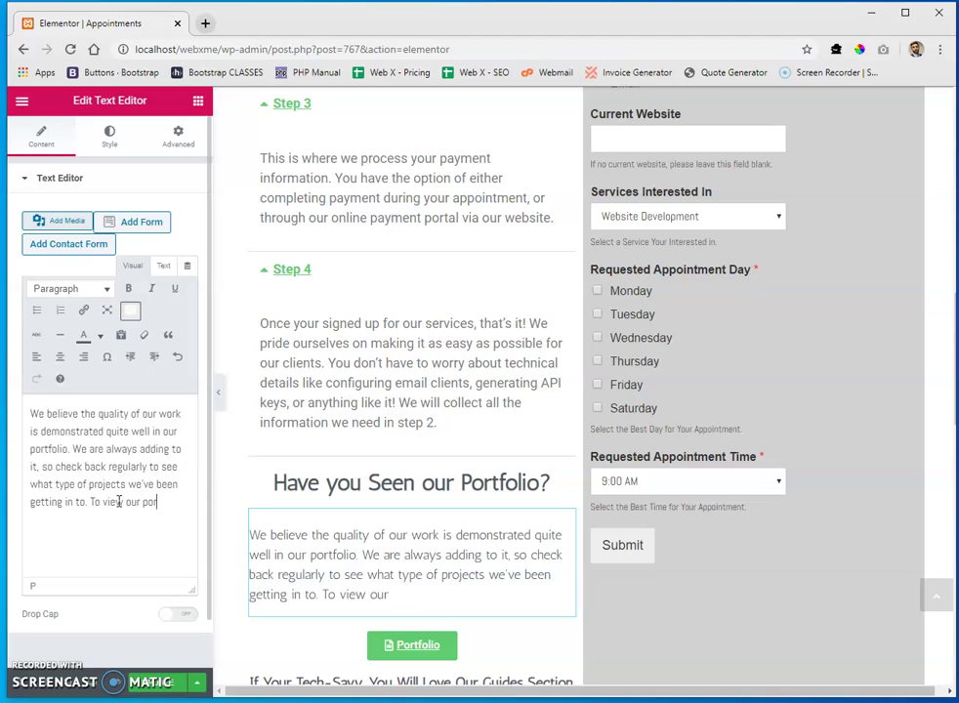
type("tfolio, plea")
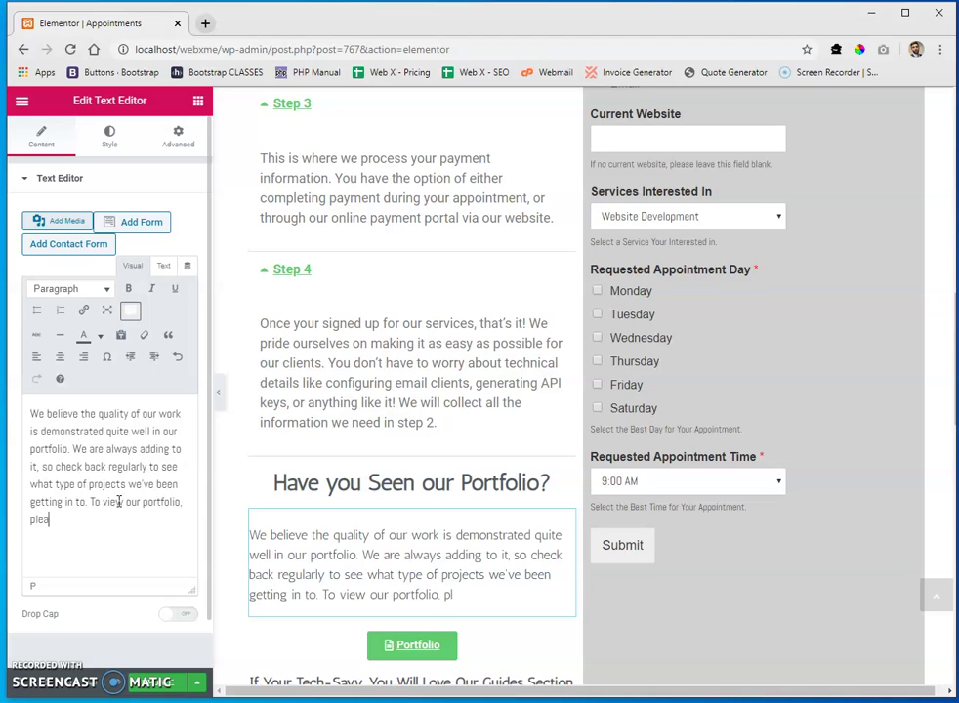
type("se visit ")
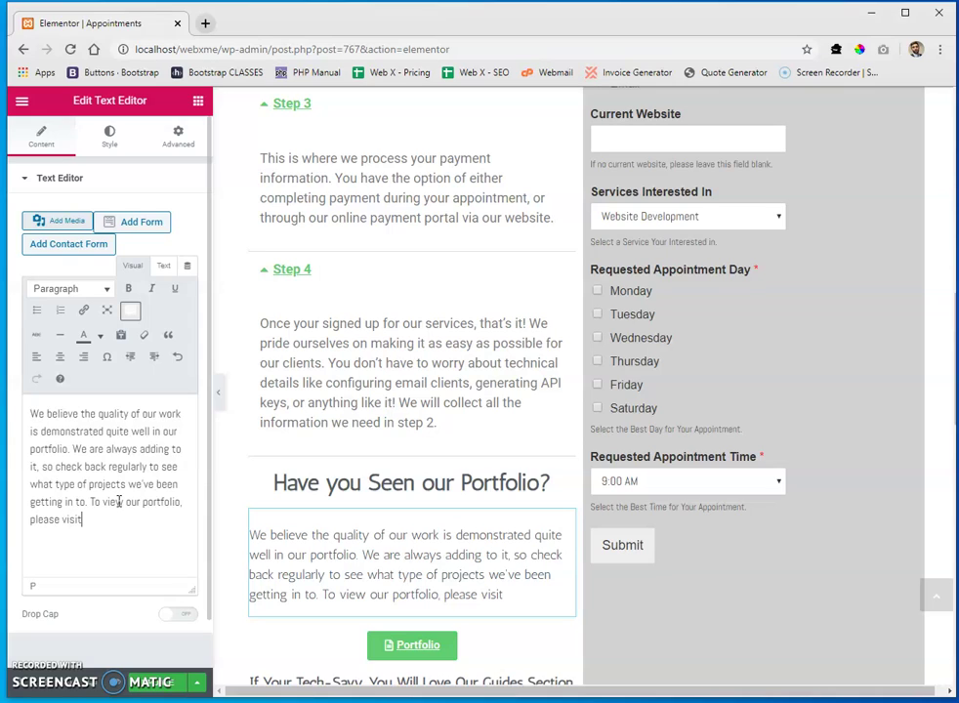
type("this section of our website.")
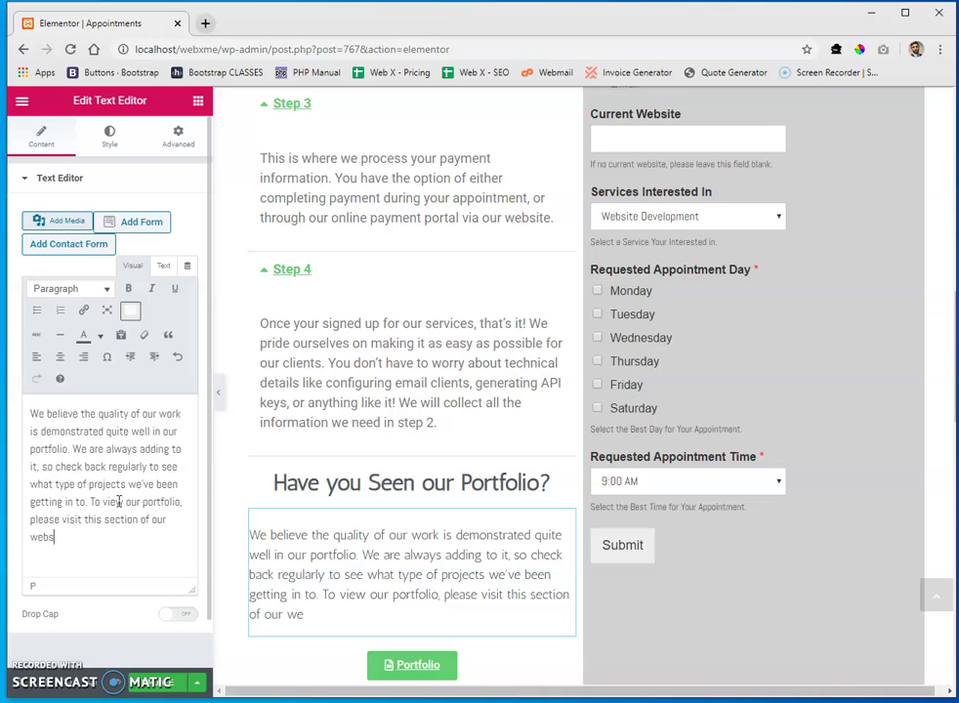
left_click(123, 447)
left_click(102, 523)
left_click(95, 521)
left_click_drag(85, 520, 84, 531)
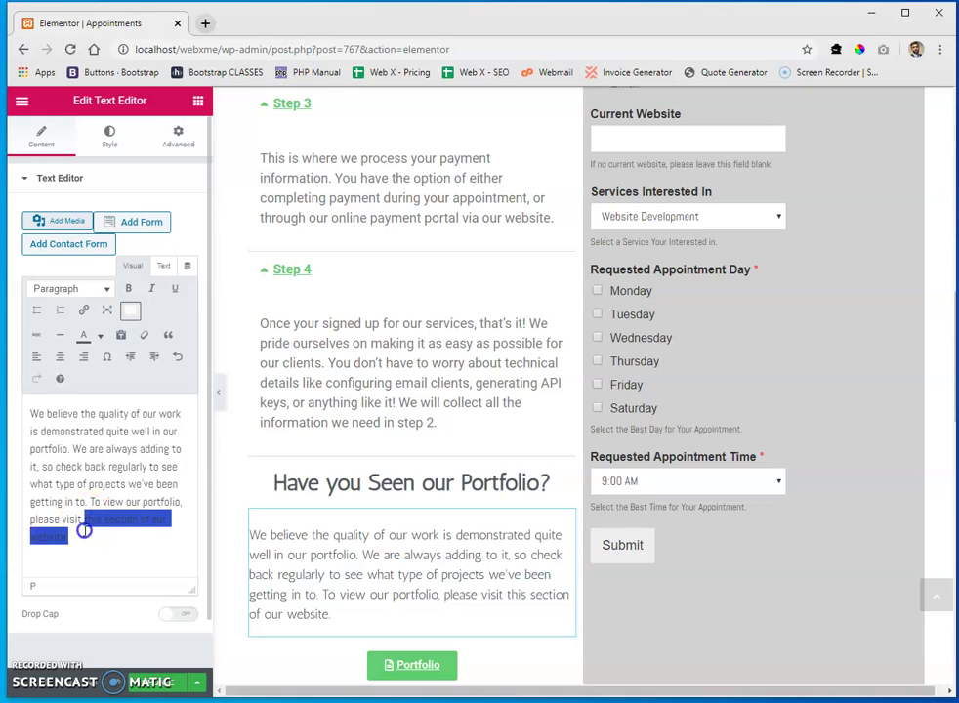
left_click(84, 313)
type("h")
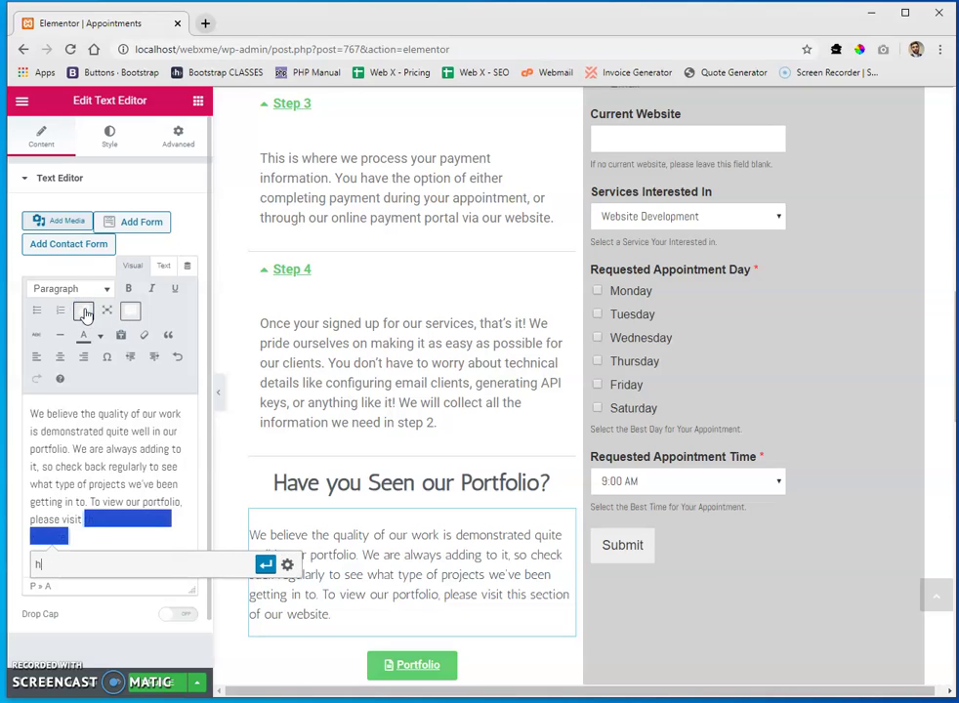
type("ttps:/")
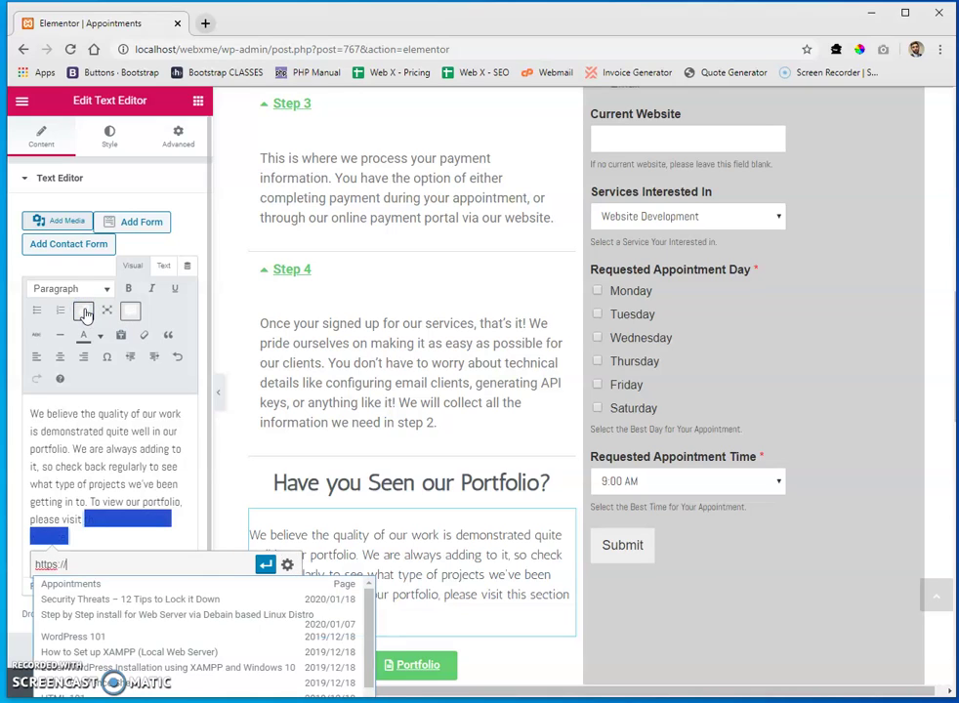
type("/yourdomainhere.com/portfolio")
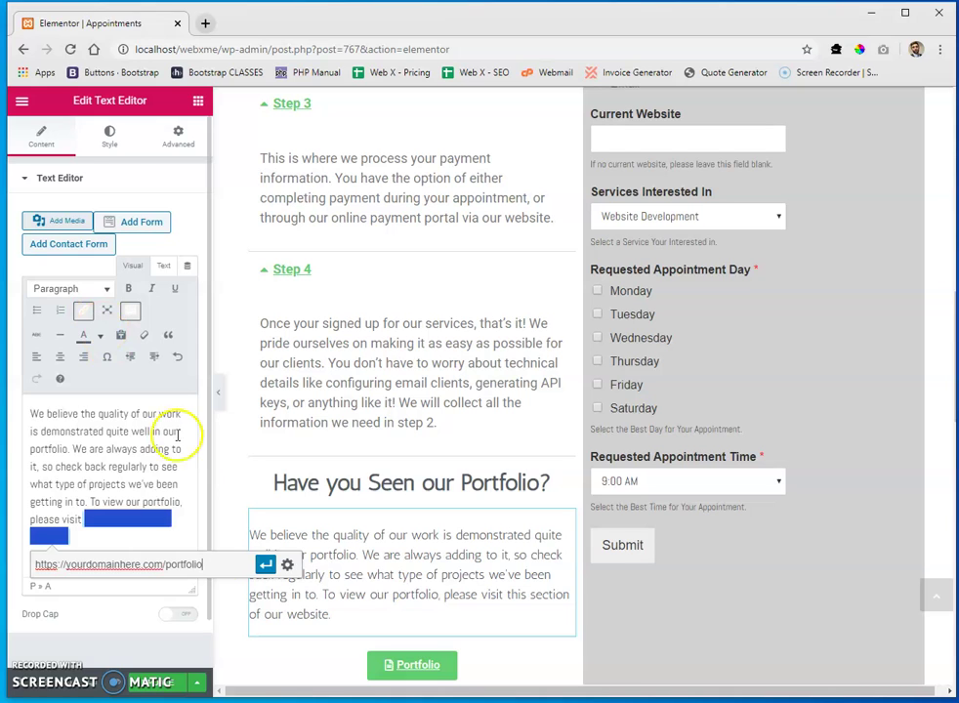
left_click(265, 564)
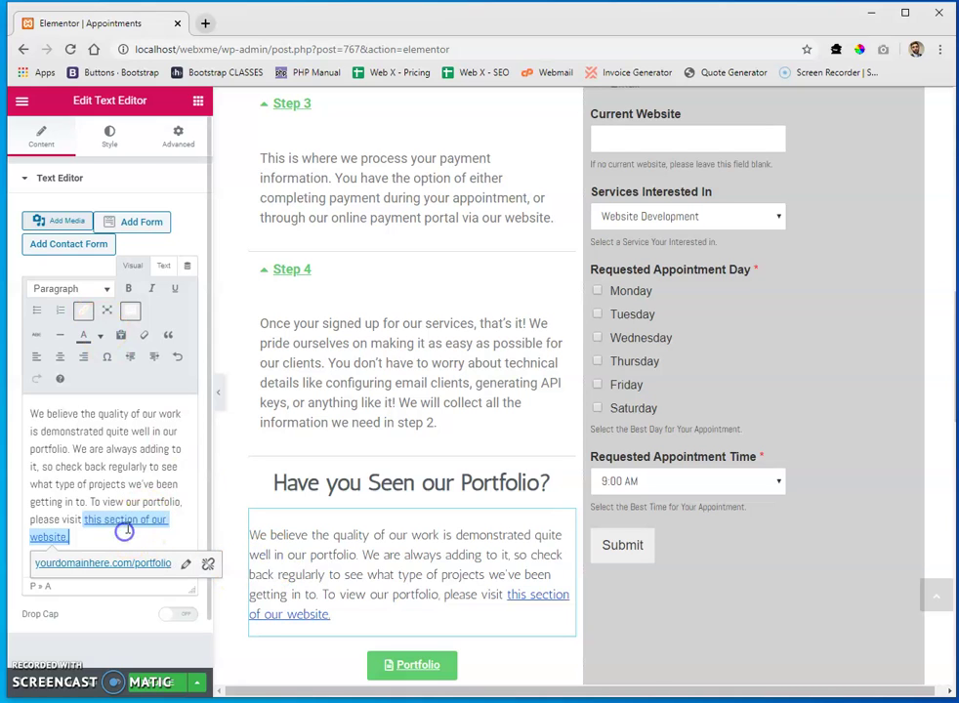
Append "Our friends at thisblog.com have a fantastic article on link building, you should check them out." to the Step 2 toggle text
scroll(395, 443, "up", 2)
scroll(420, 443, "up", 3)
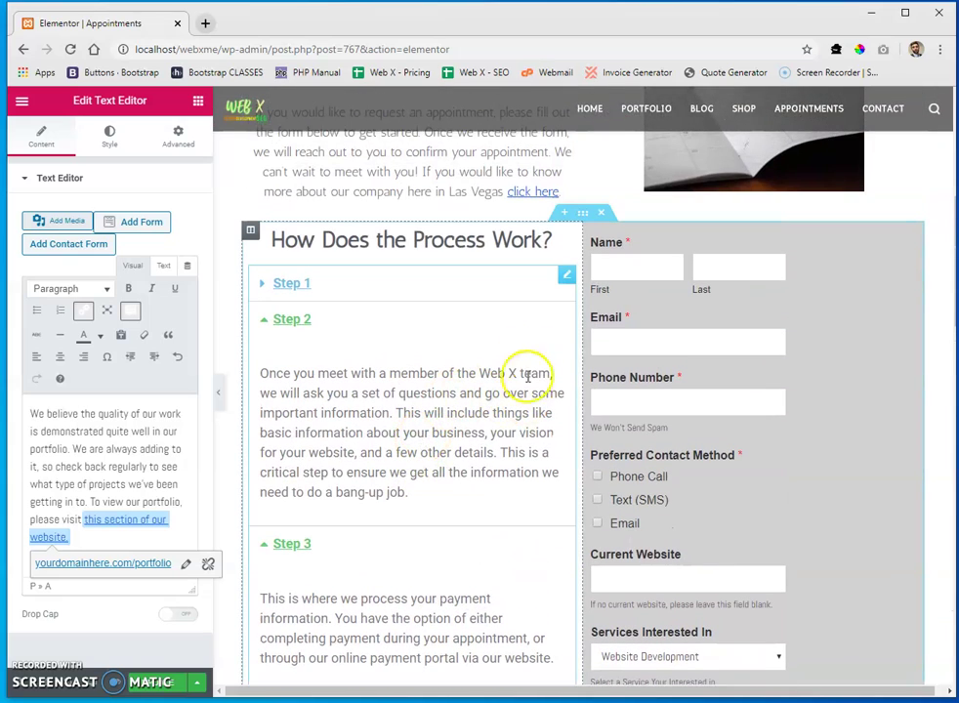
left_click(566, 276)
left_click(417, 491)
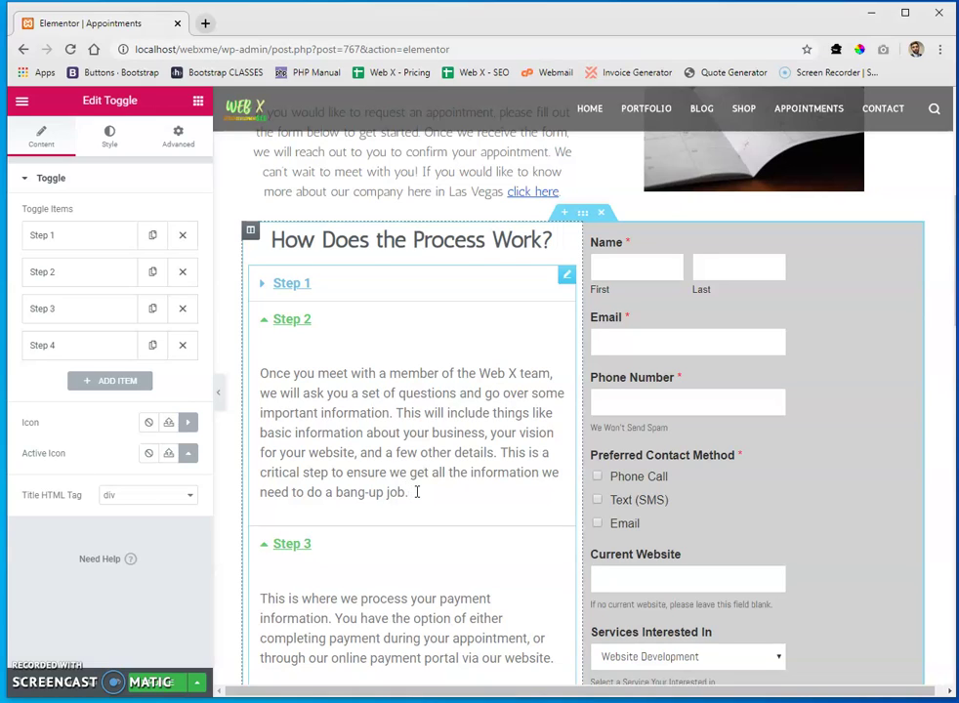
type("We")
type("Our friend")
type("s at thisg")
type("log")
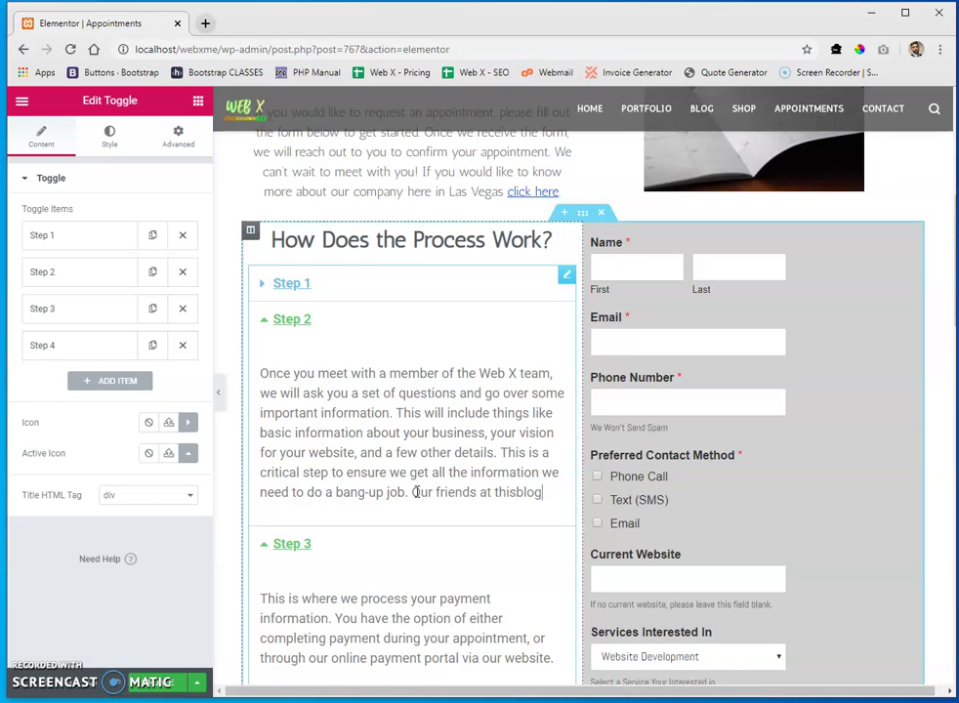
type(".com have a fant")
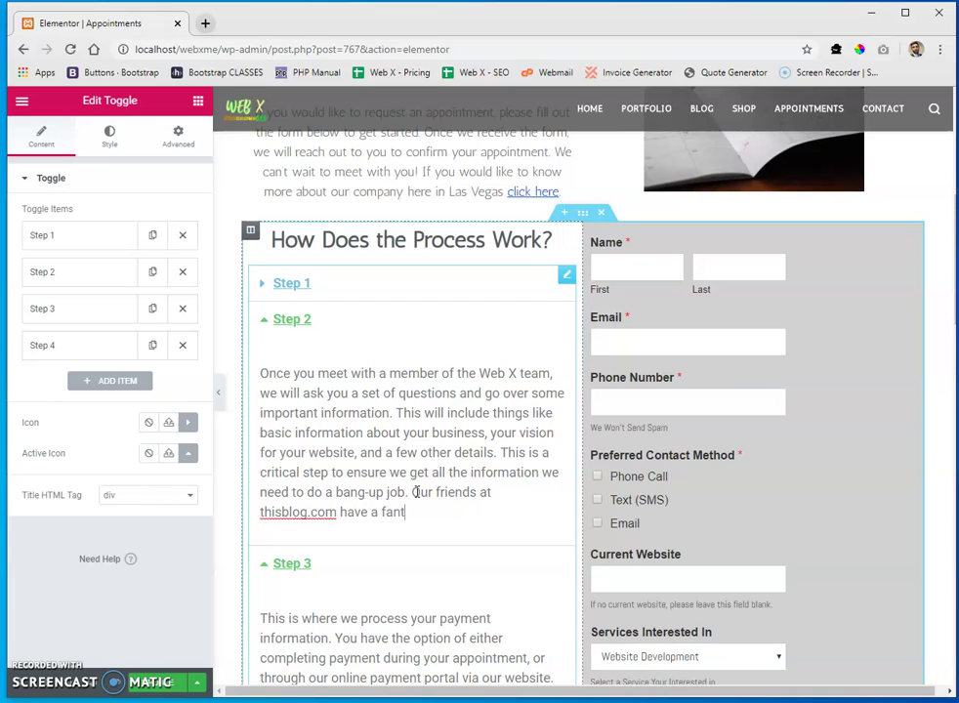
type("astic article on link buildin")
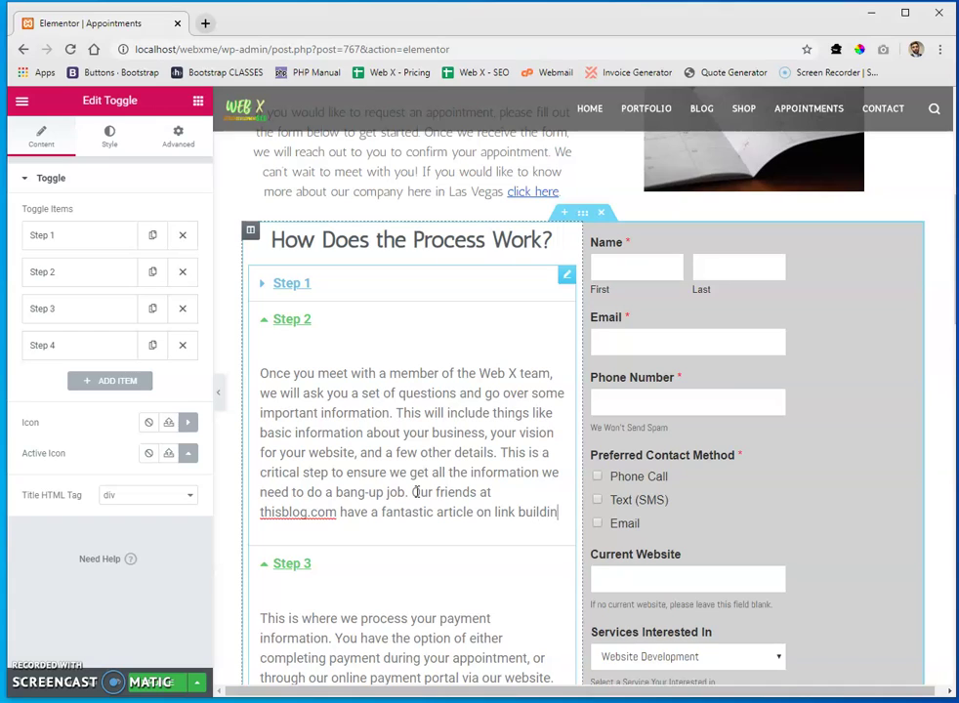
type("g, you shou")
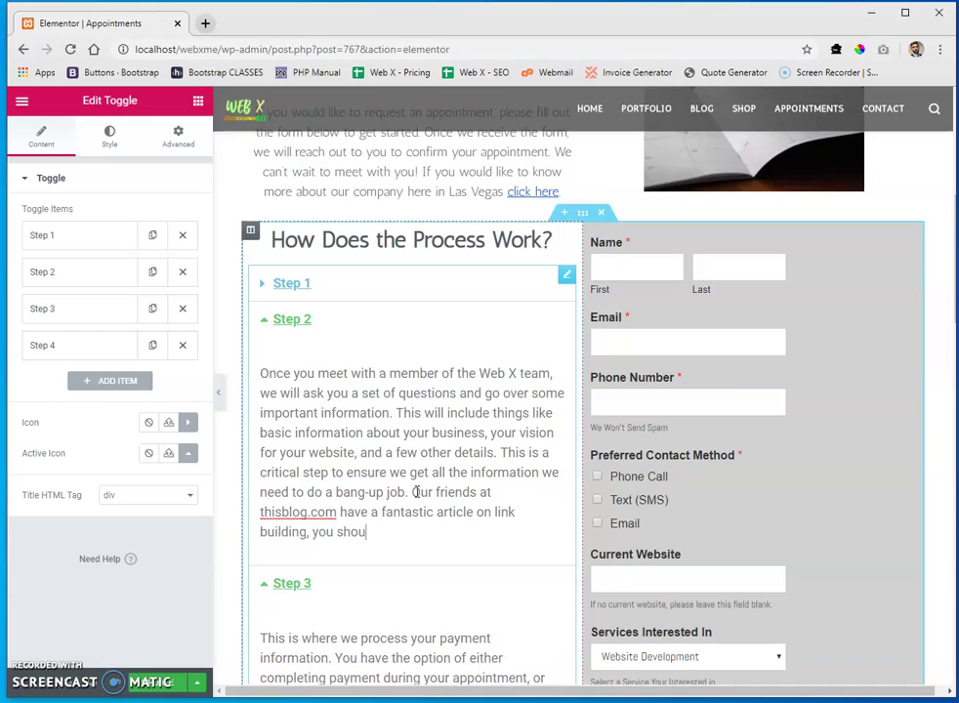
type("ld check them out.")
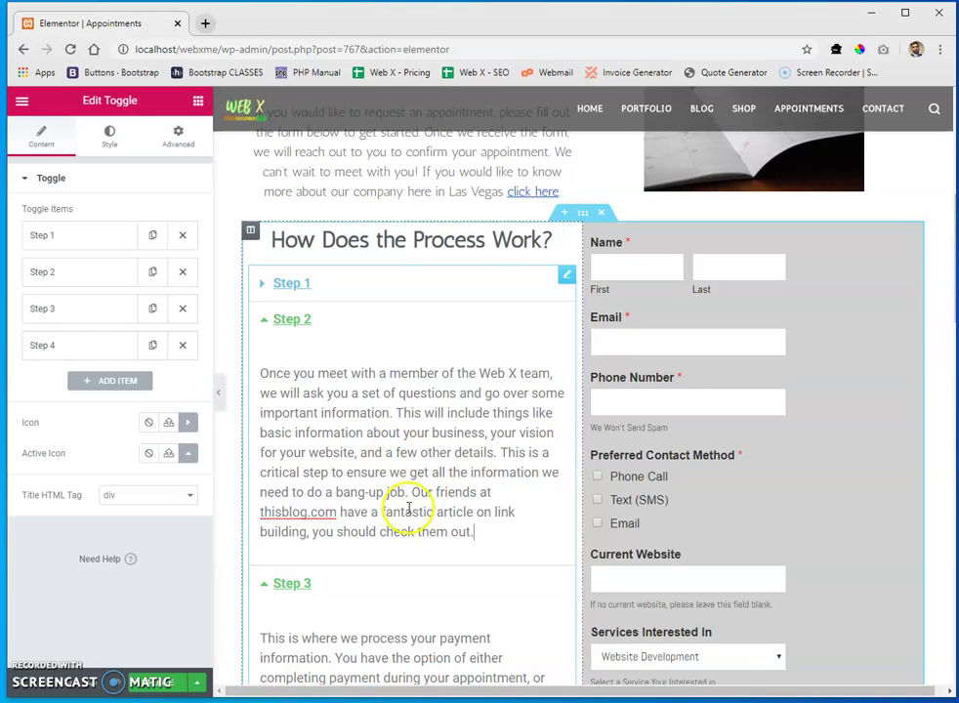
left_click_drag(381, 512, 474, 512)
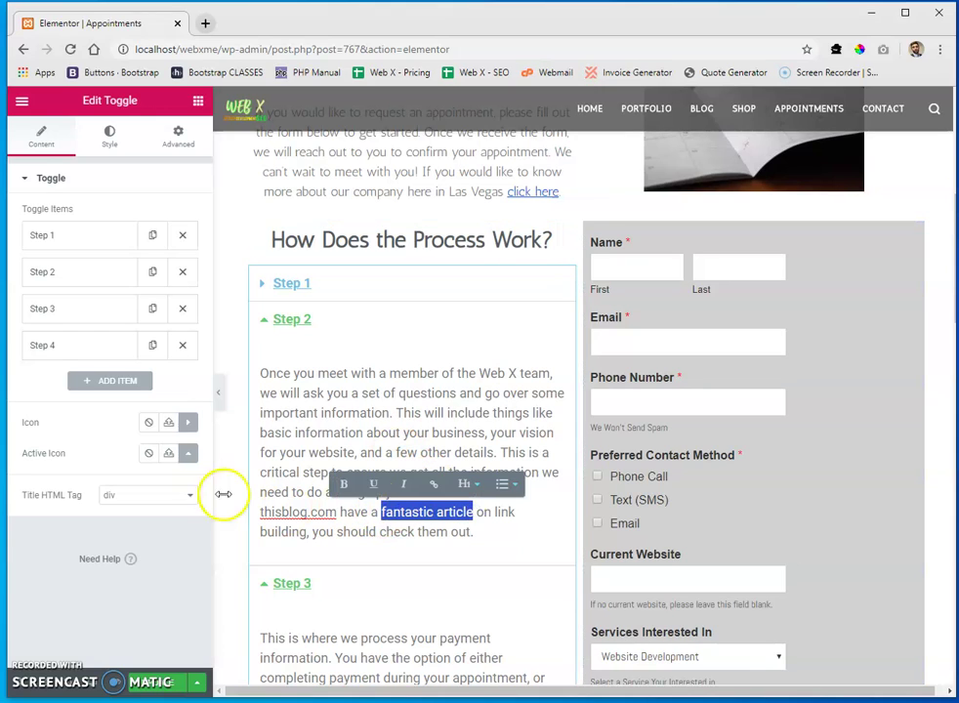
left_click(432, 484)
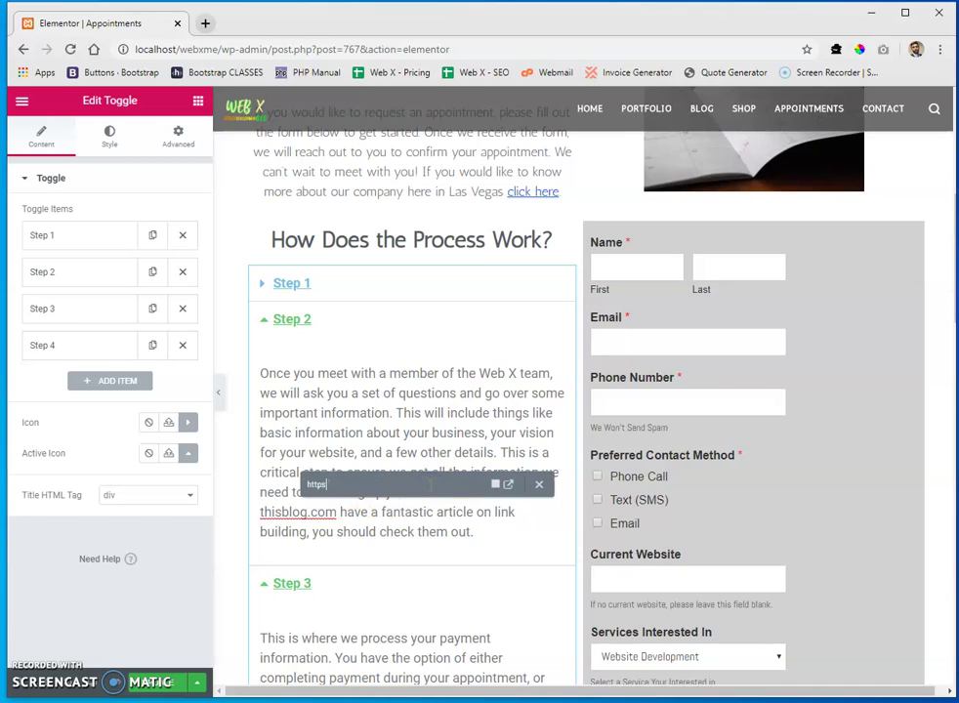
type("https://example.blog.com/2020/article-name")
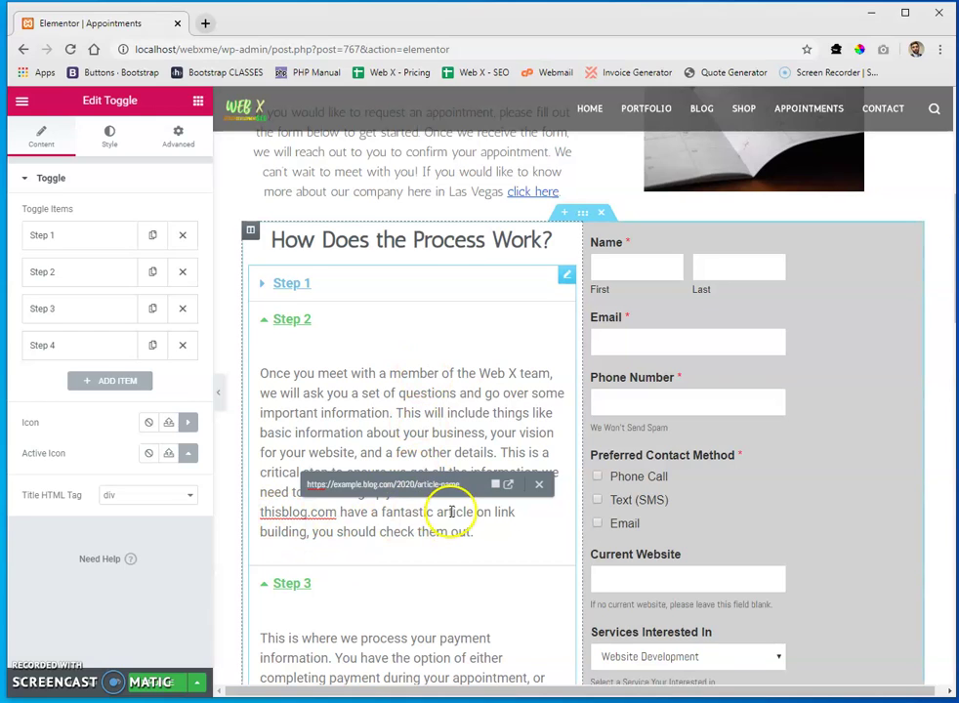
left_click_drag(381, 512, 473, 512)
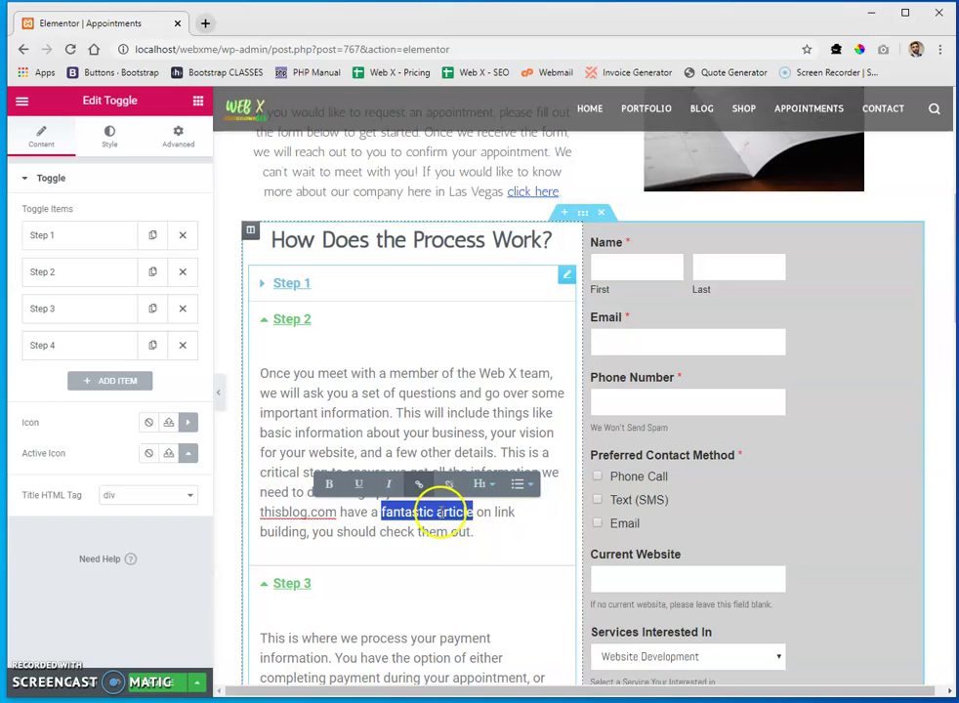
left_click(475, 514)
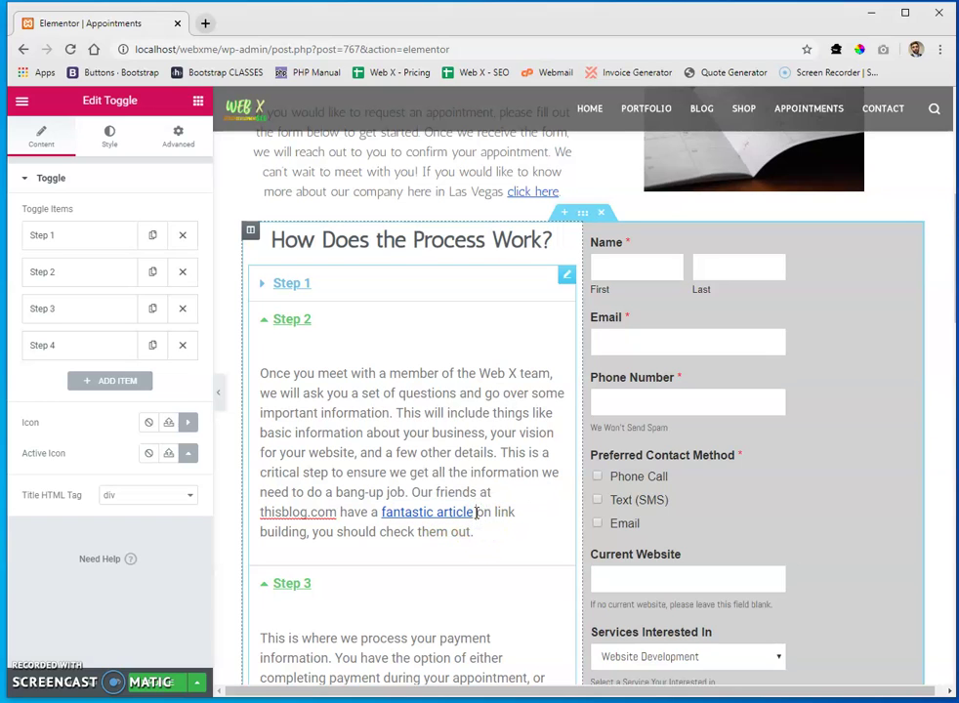
Exit Elementor to the Appointments page's WordPress edit screen without discarding the content changes
scroll(469, 479, "down", 1)
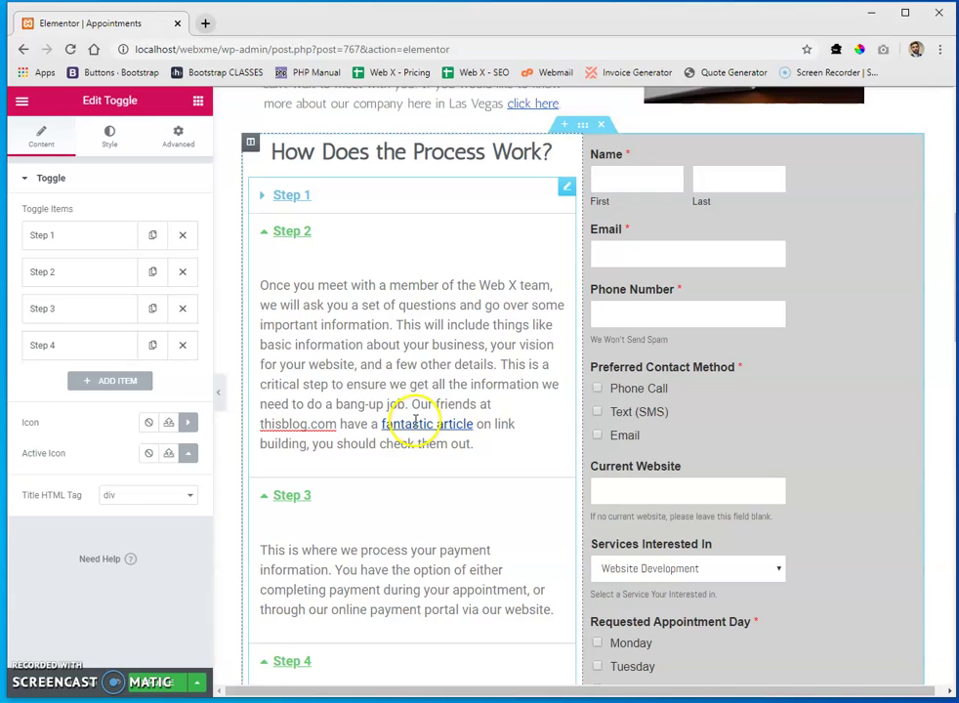
scroll(439, 435, "down", 4)
scroll(444, 466, "up", 7)
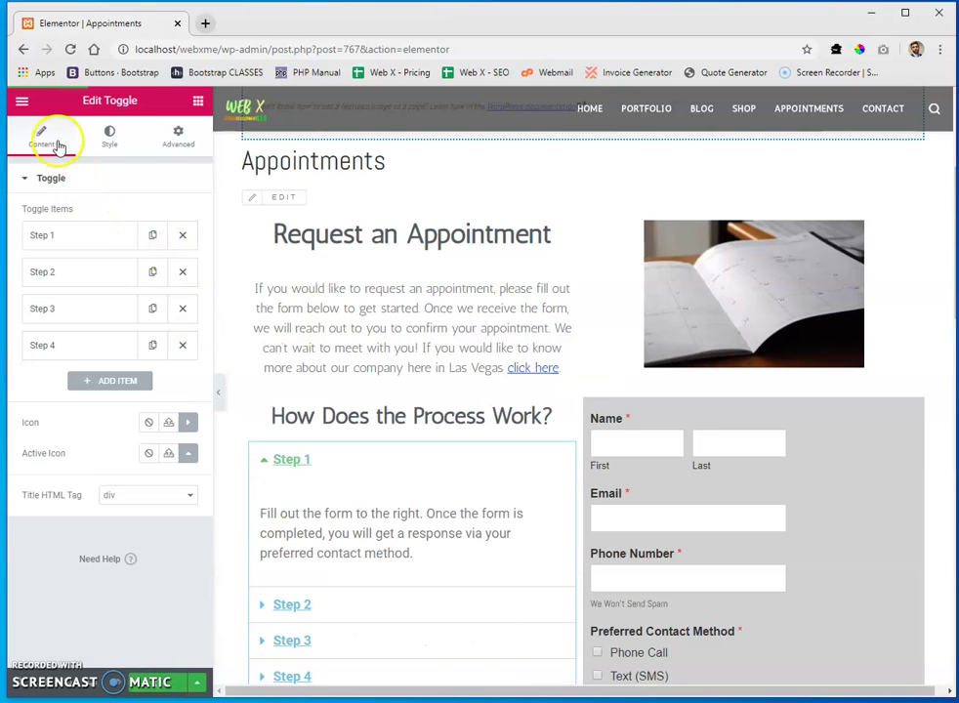
left_click(22, 100)
left_click(115, 516)
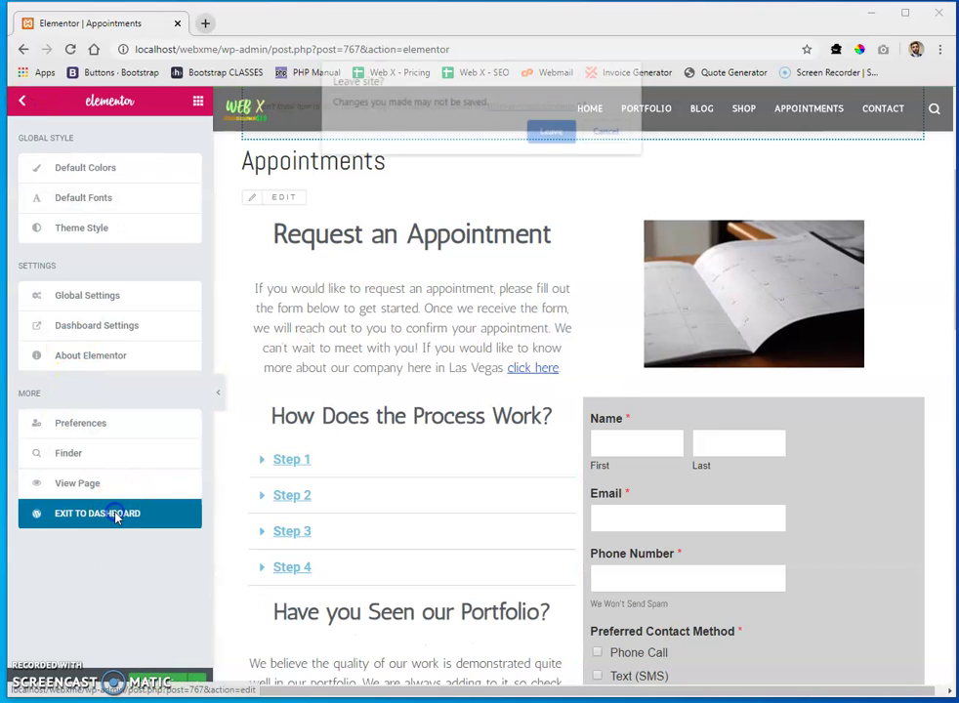
left_click(605, 132)
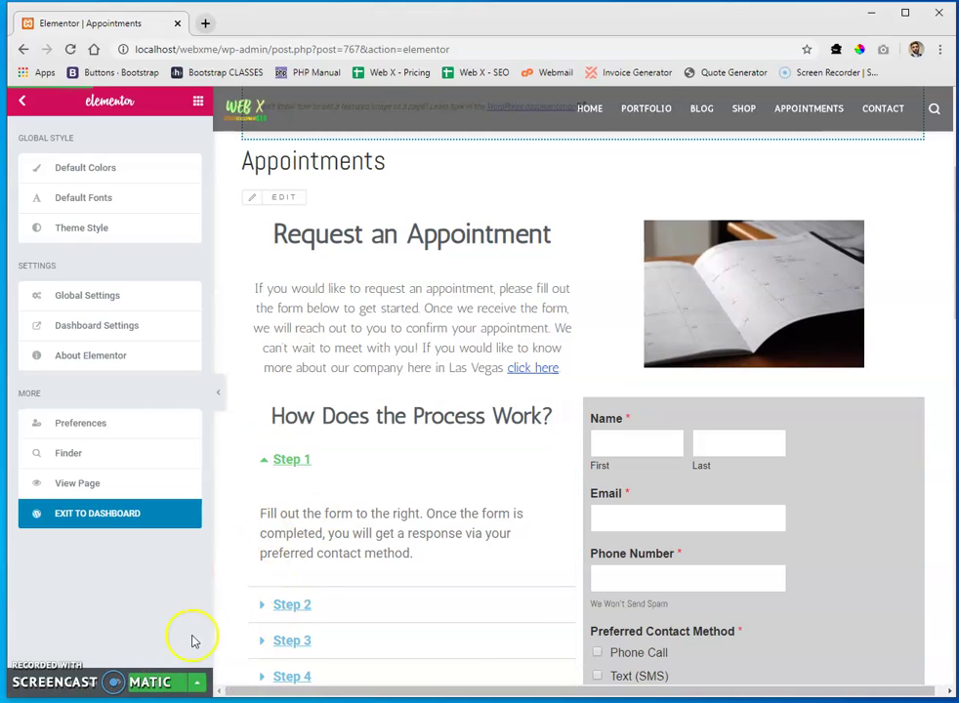
left_click(96, 516)
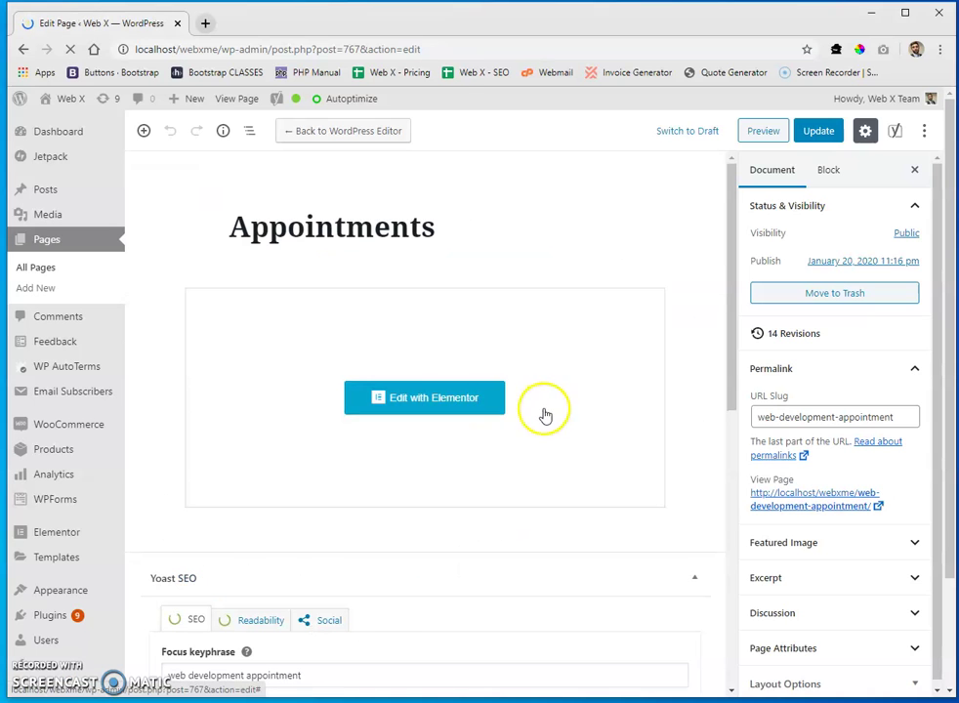
Expand the Yoast SEO analysis and review the outbound links, internal links and image alt attributes results
scroll(545, 413, "down", 5)
left_click(660, 425)
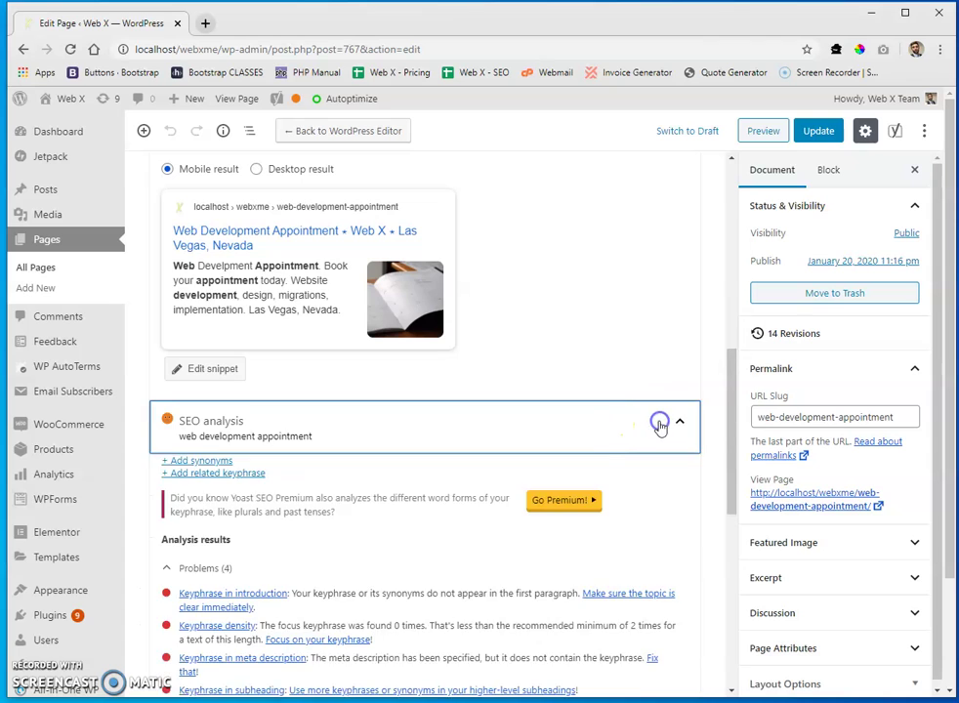
scroll(600, 435, "down", 3)
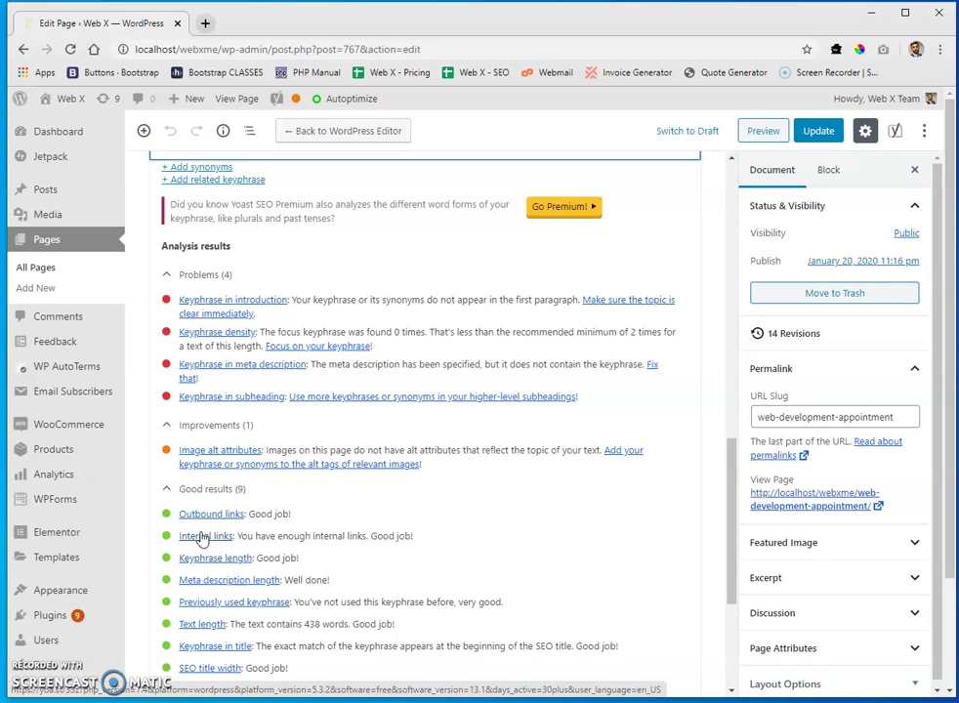
left_click(223, 453)
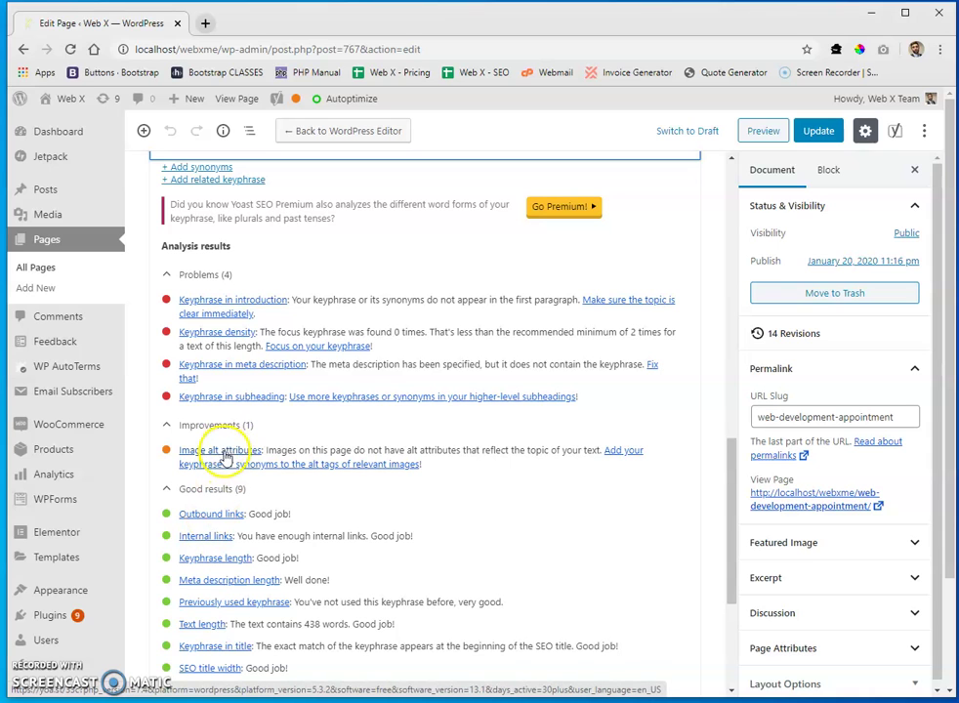
Open the media library in a new browser tab and switch to it
scroll(306, 475, "up", 5)
mouse_move(69, 218)
right_click(143, 224)
left_click(205, 227)
left_click(252, 23)
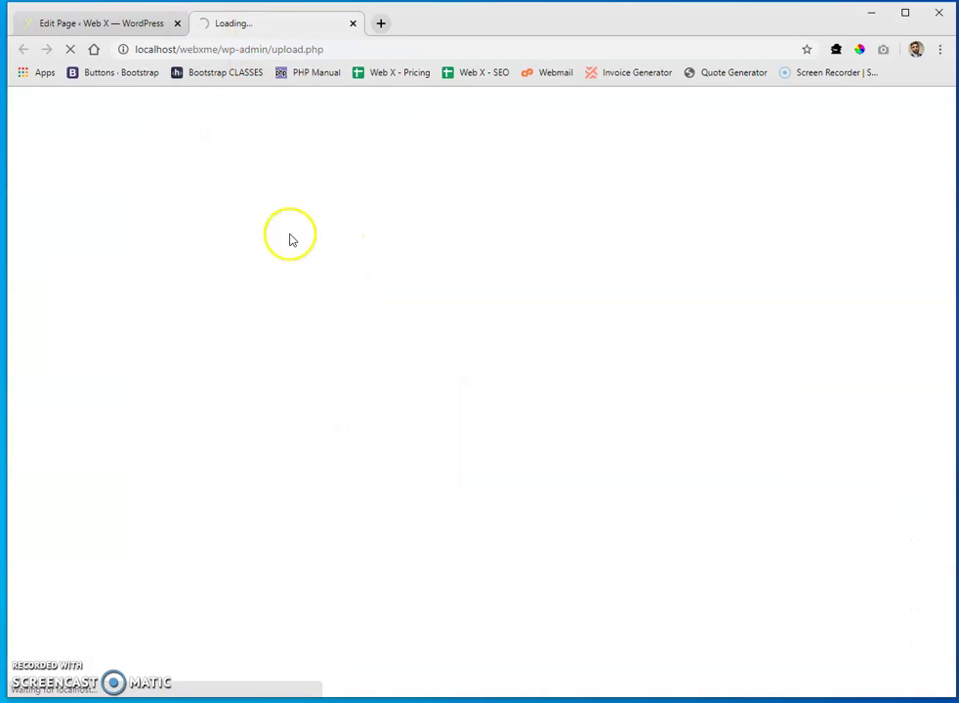
Open the request-an-appointment image from the media library for editing
scroll(392, 386, "down", 3)
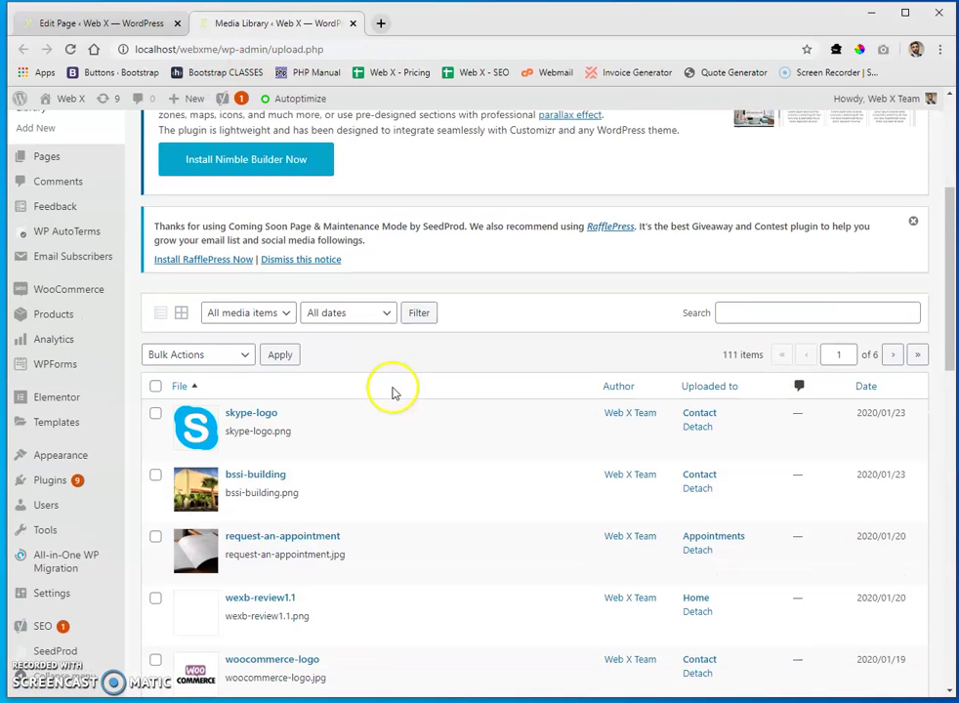
scroll(394, 391, "down", 3)
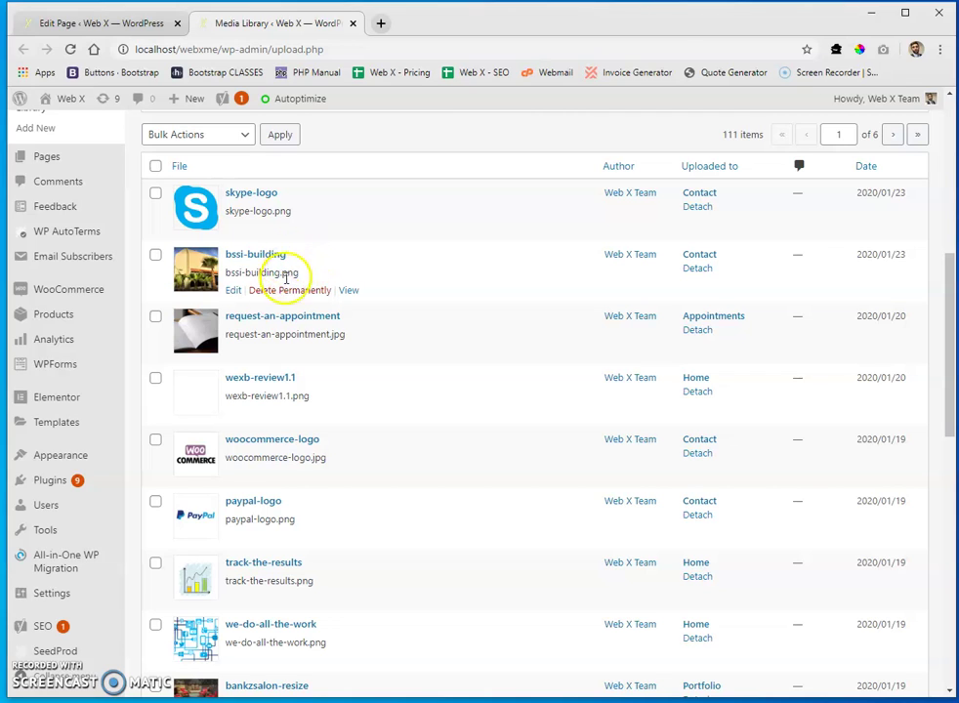
left_click(225, 316)
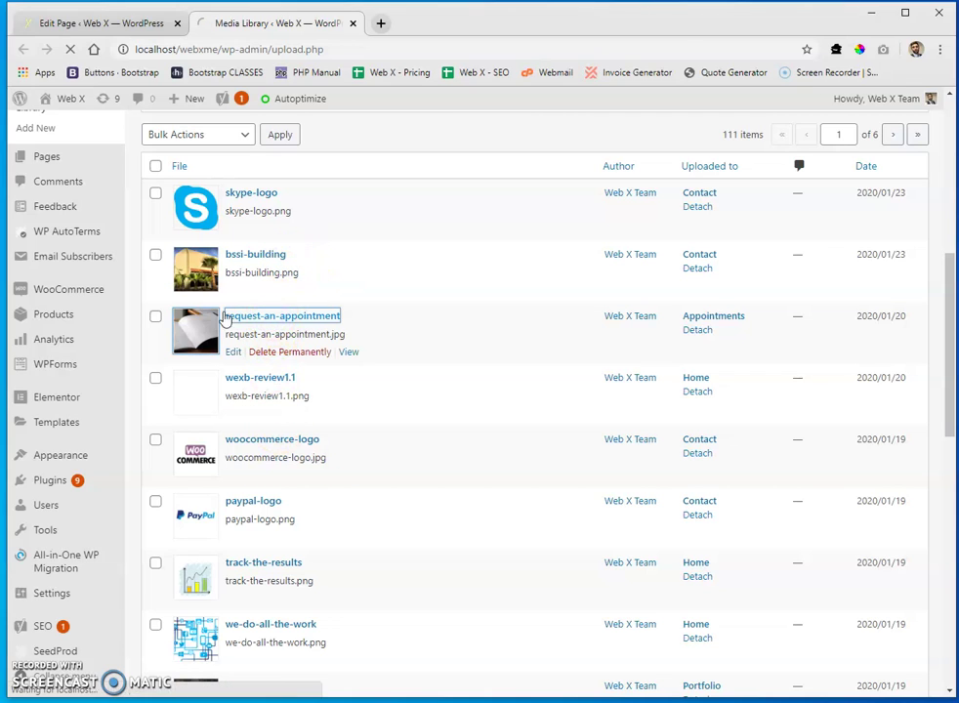
scroll(513, 427, "down", 1)
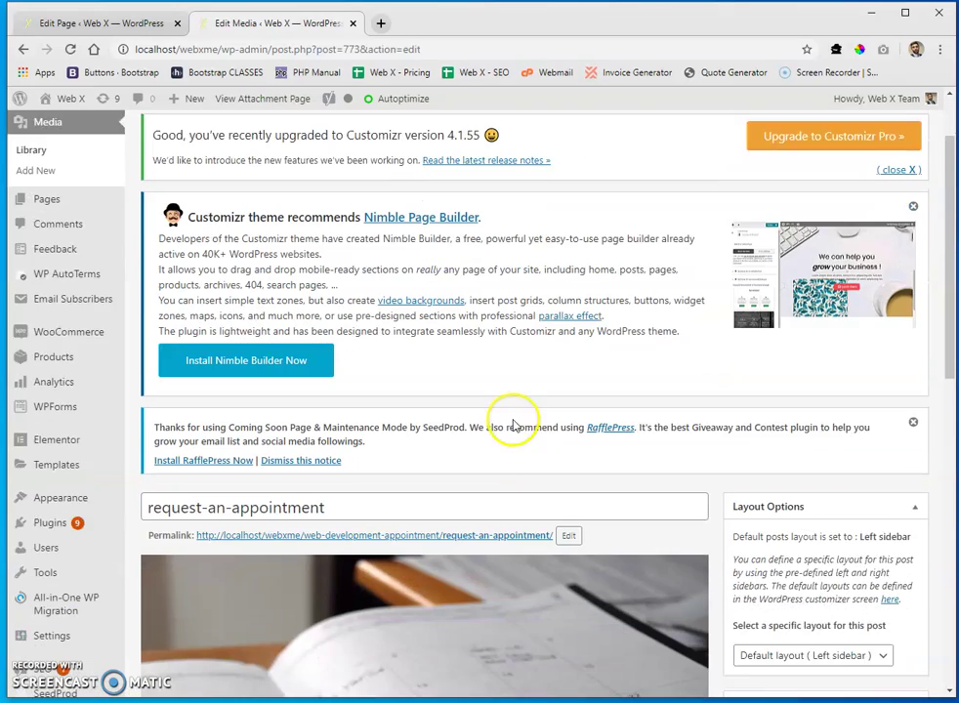
Replace the request-an-appointment image's alternative text with "Website development las vegas"
scroll(513, 427, "down", 4)
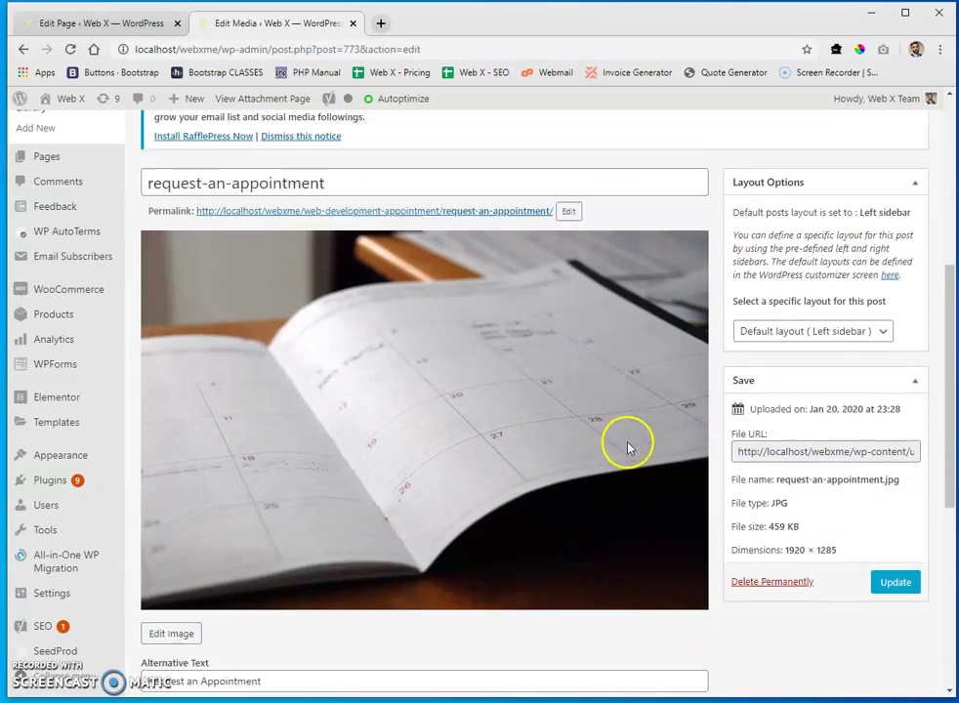
scroll(628, 448, "down", 4)
left_click_drag(144, 365, 274, 367)
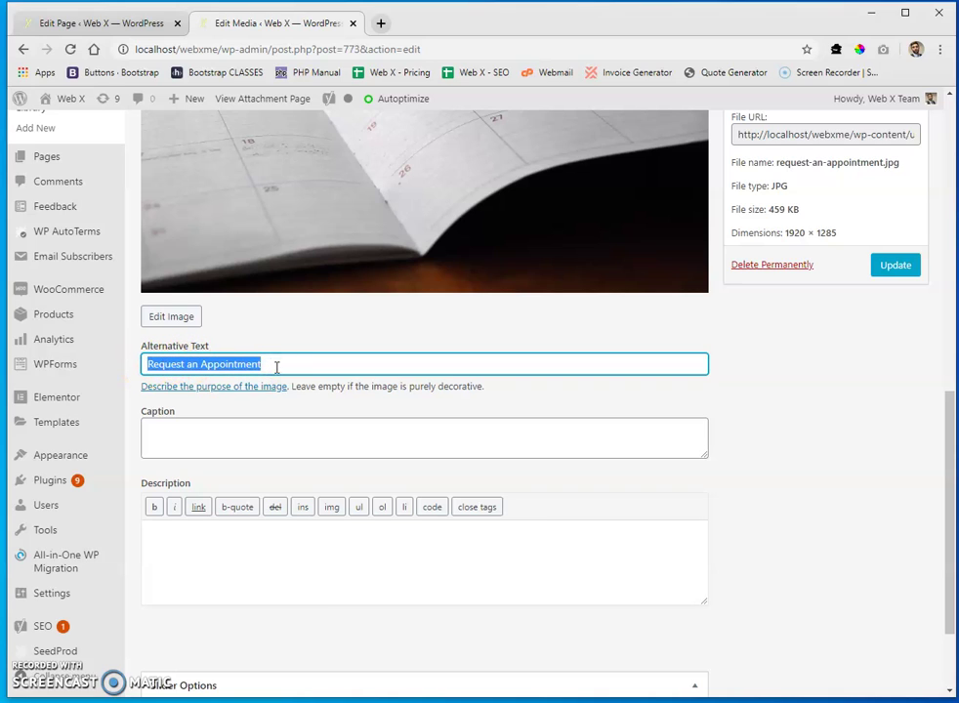
type("A")
type("Web")
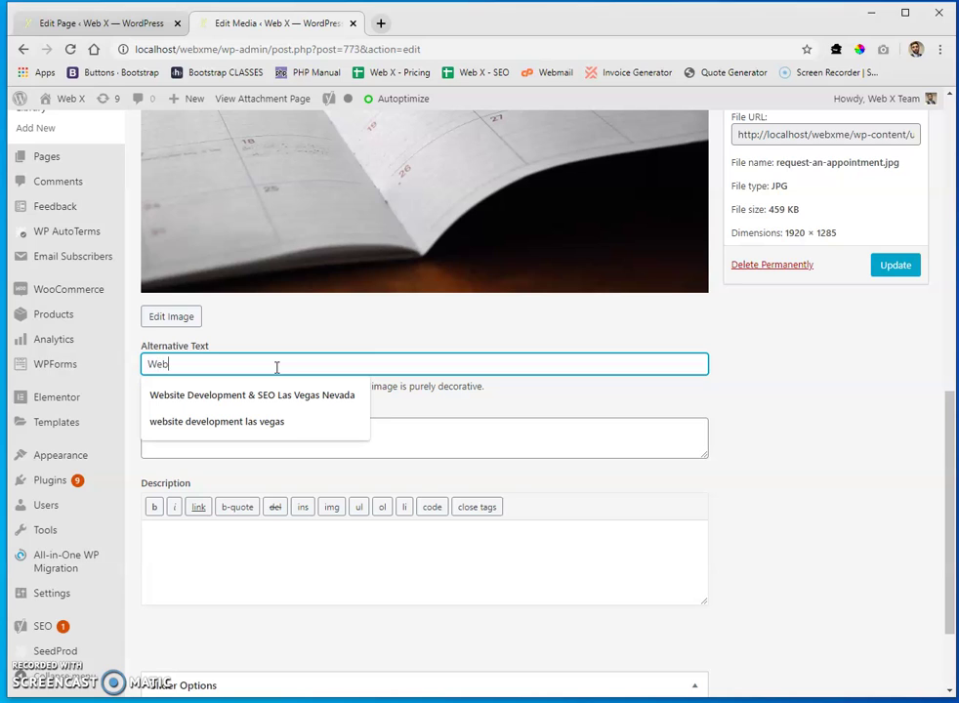
type("site")
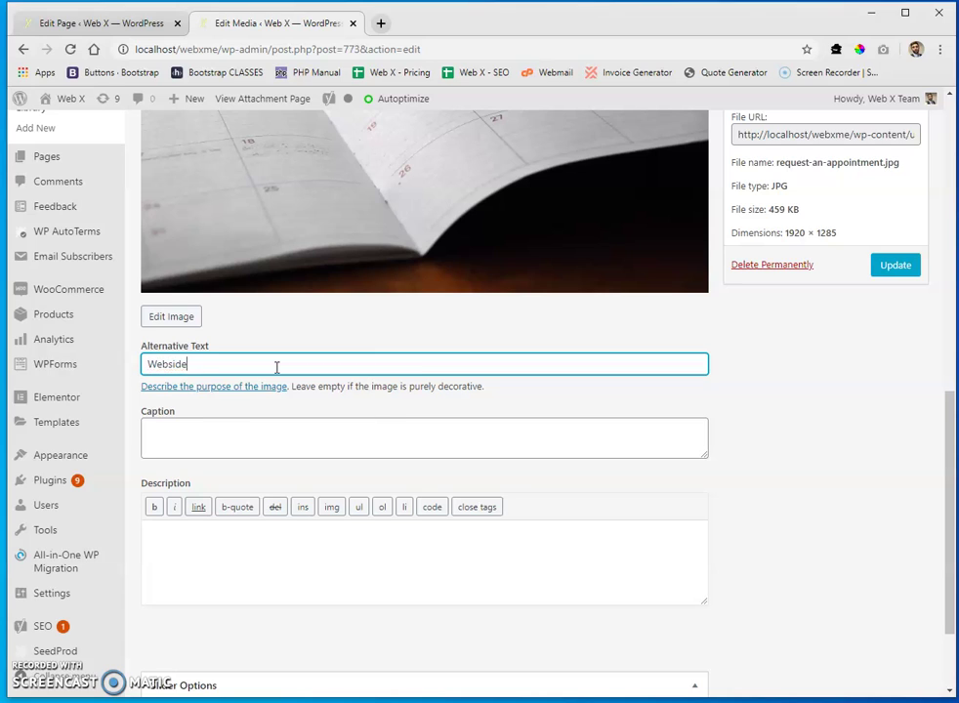
key("BackSpace")
key("BackSpace")
key("BackSpace")
key("BackSpace")
type("site development al")
key("BackSpace")
key("BackSpace")
type("las vegas")
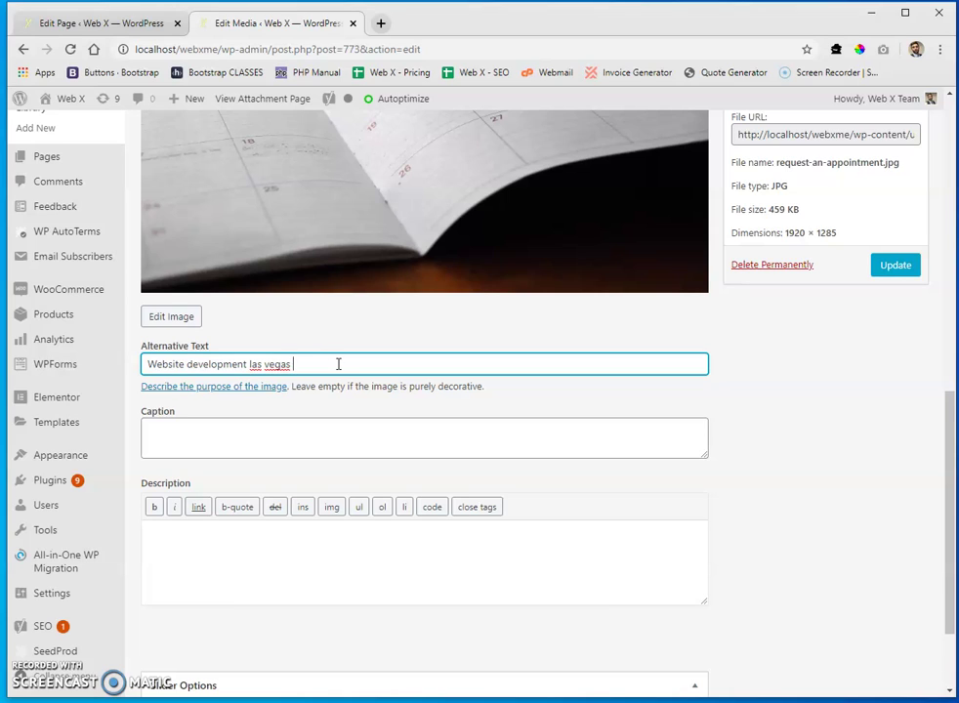
Enter "The epic book." as the image's caption
scroll(337, 364, "up", 2)
scroll(358, 503, "down", 2)
left_click(292, 437)
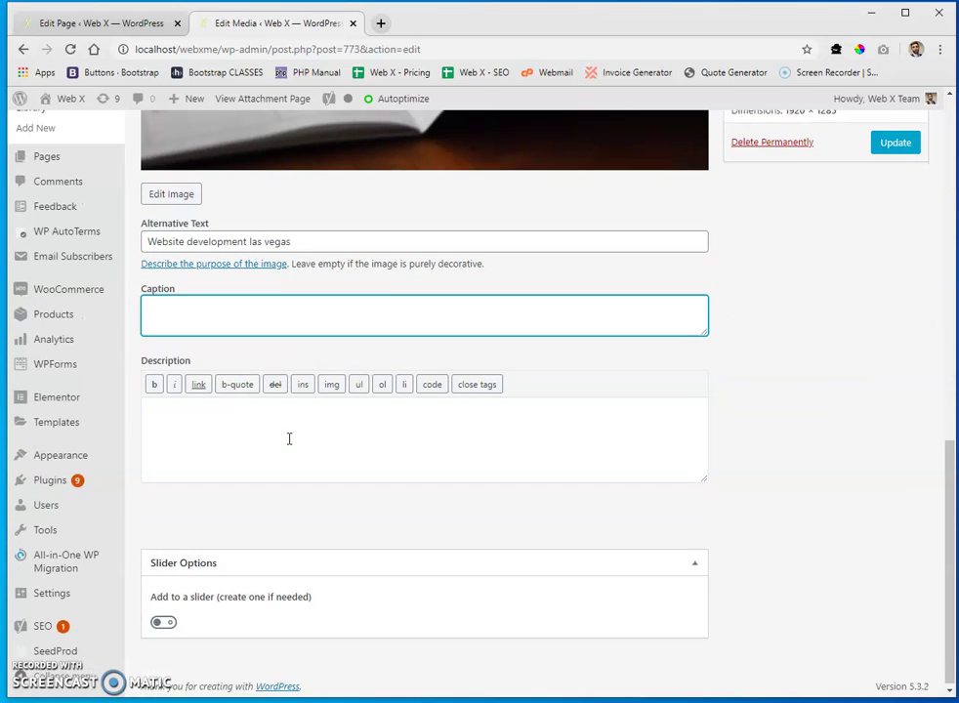
scroll(289, 437, "down", 2)
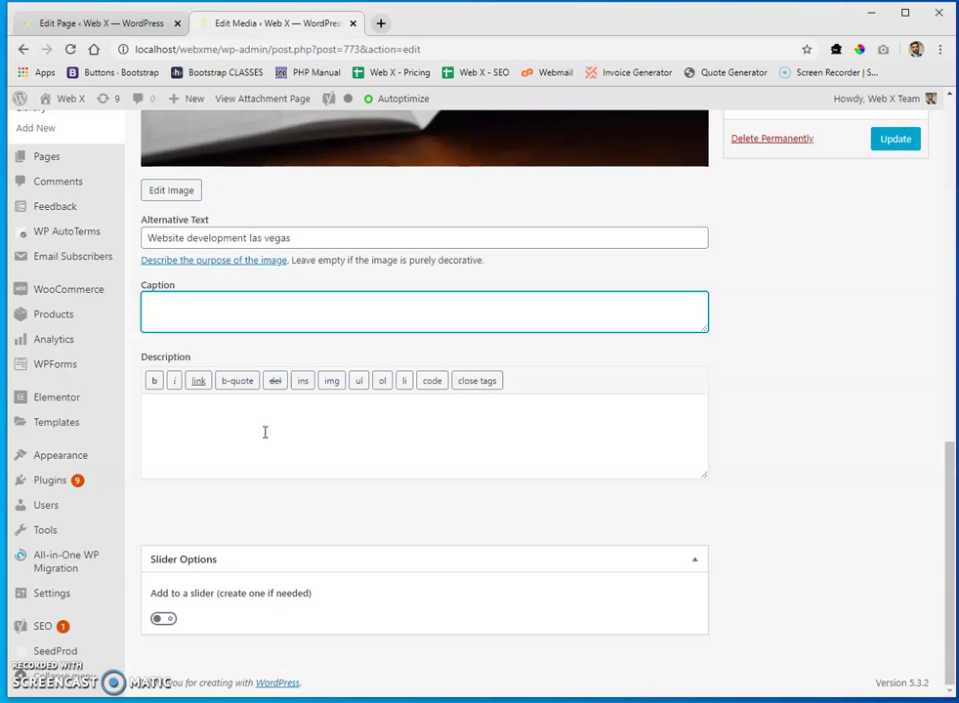
left_click(245, 373)
type("The epic book.")
Place the text cursor in the image's empty description field
key("Tab")
key("Tab")
key("Tab")
key("Tab")
key("Tab")
key("Tab")
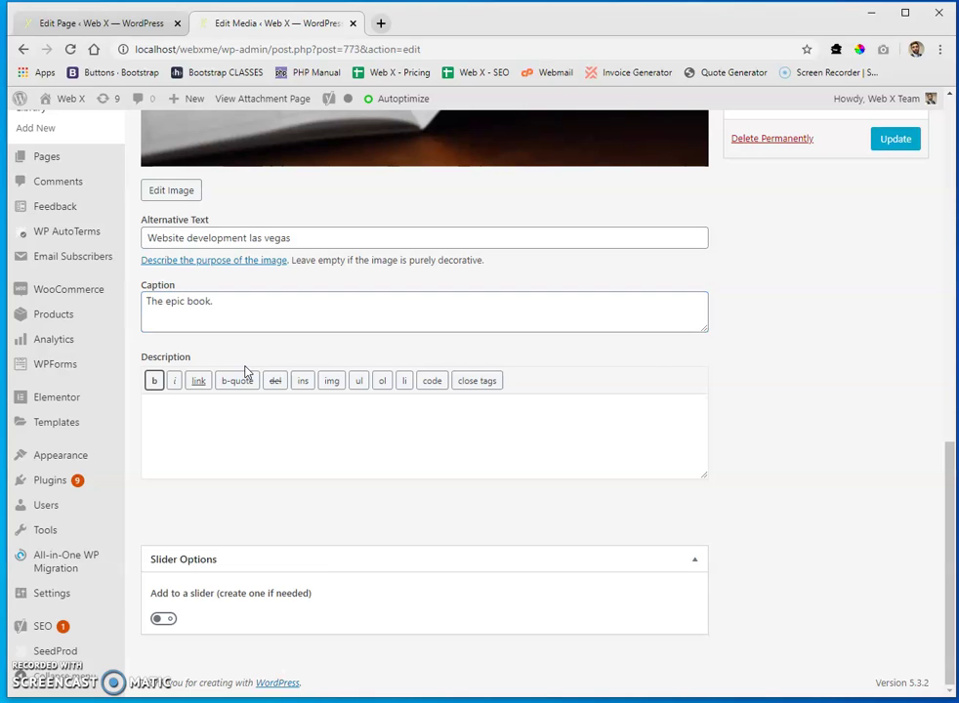
key("Tab")
key("Tab")
key("Tab")
left_click(265, 406)
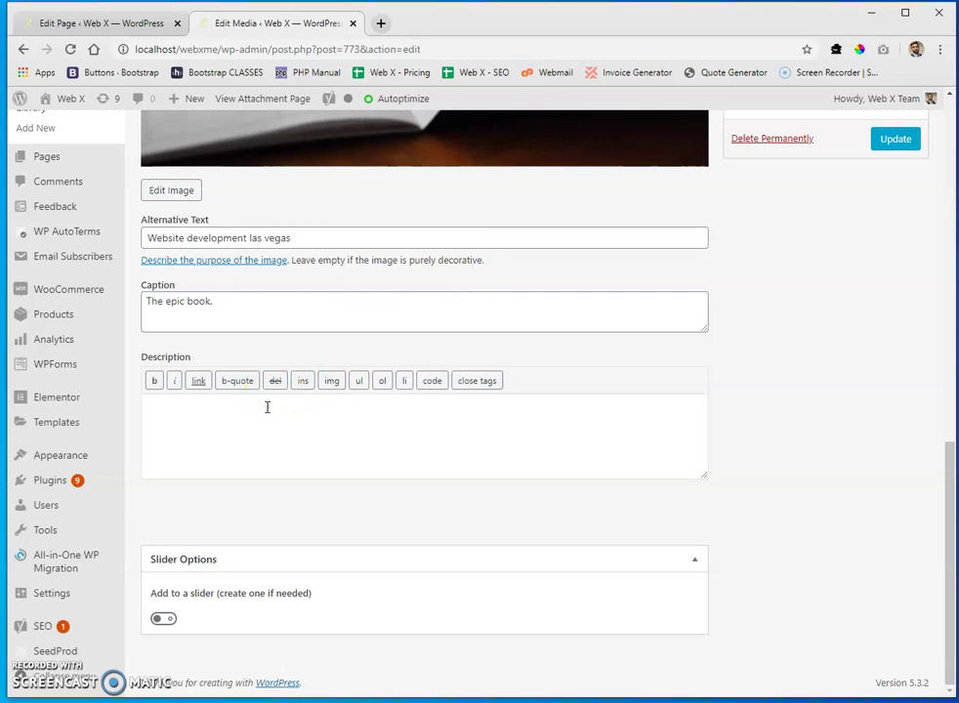